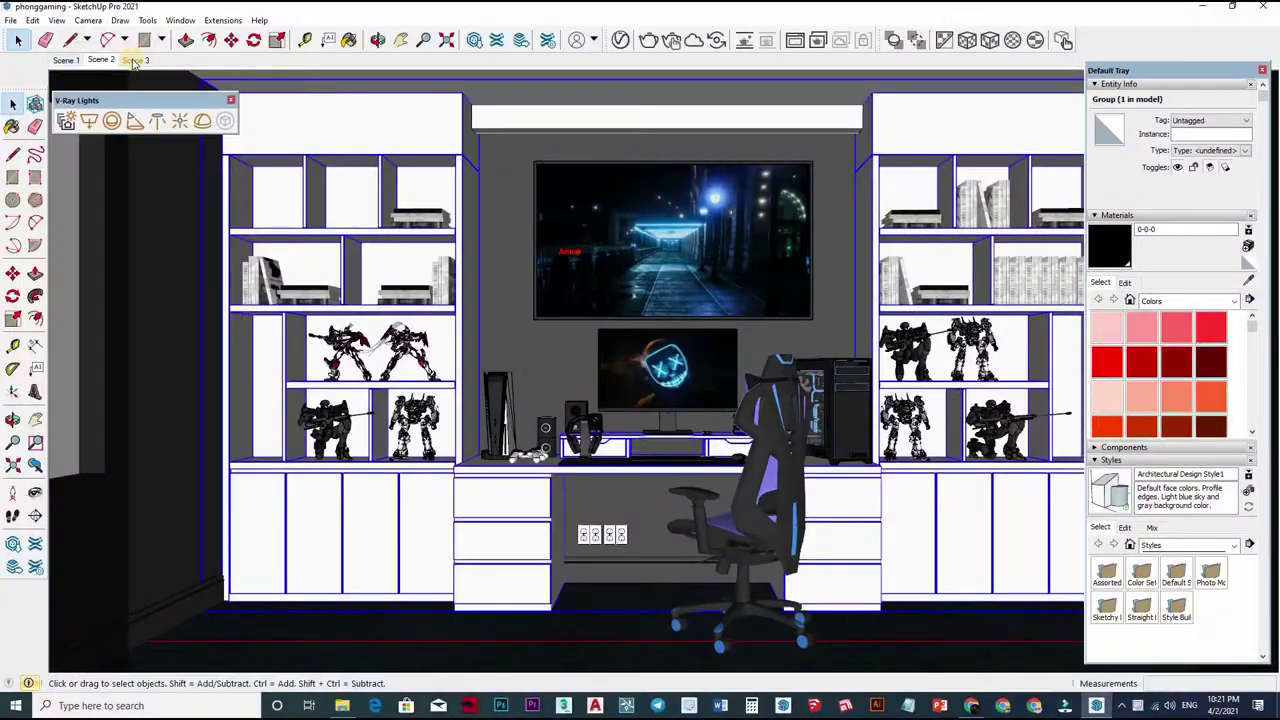
- Switch to the saved Scene 3 angled perspective of the gaming room
click(133, 61)
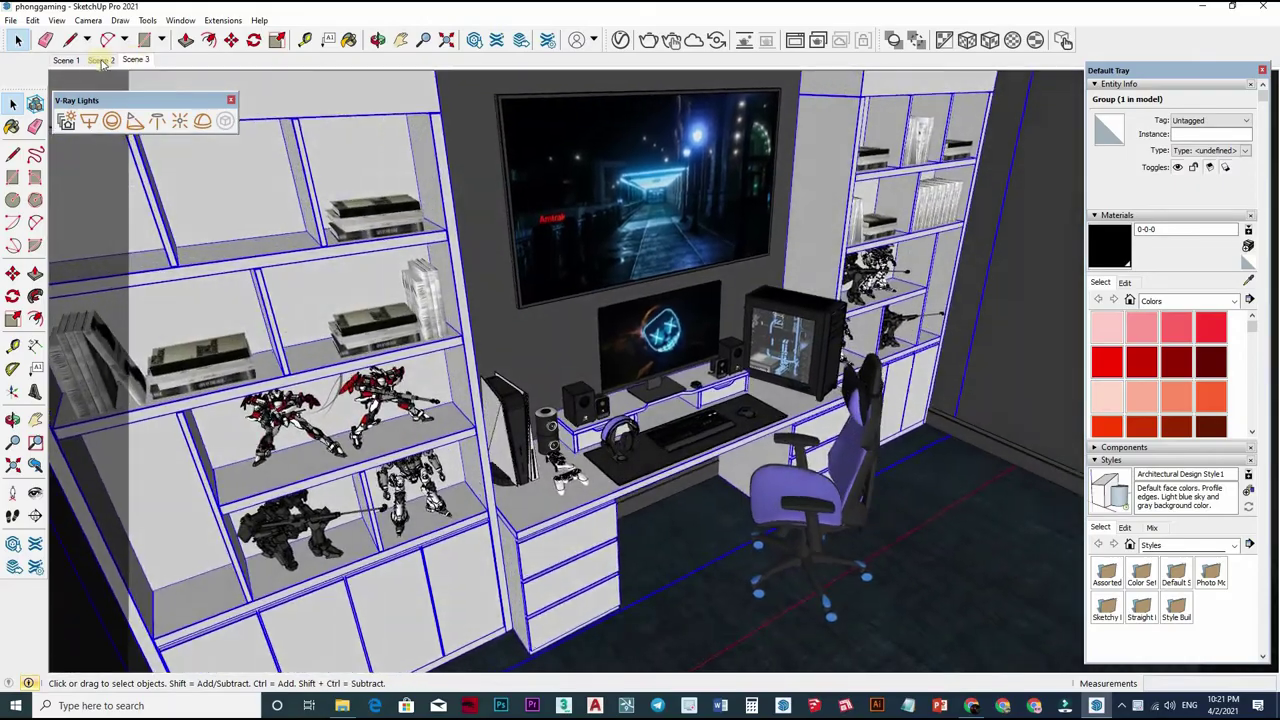
- Jump to the Scene 2 desk view, zoom around the noisy V-Ray night render, then close it
click(101, 61)
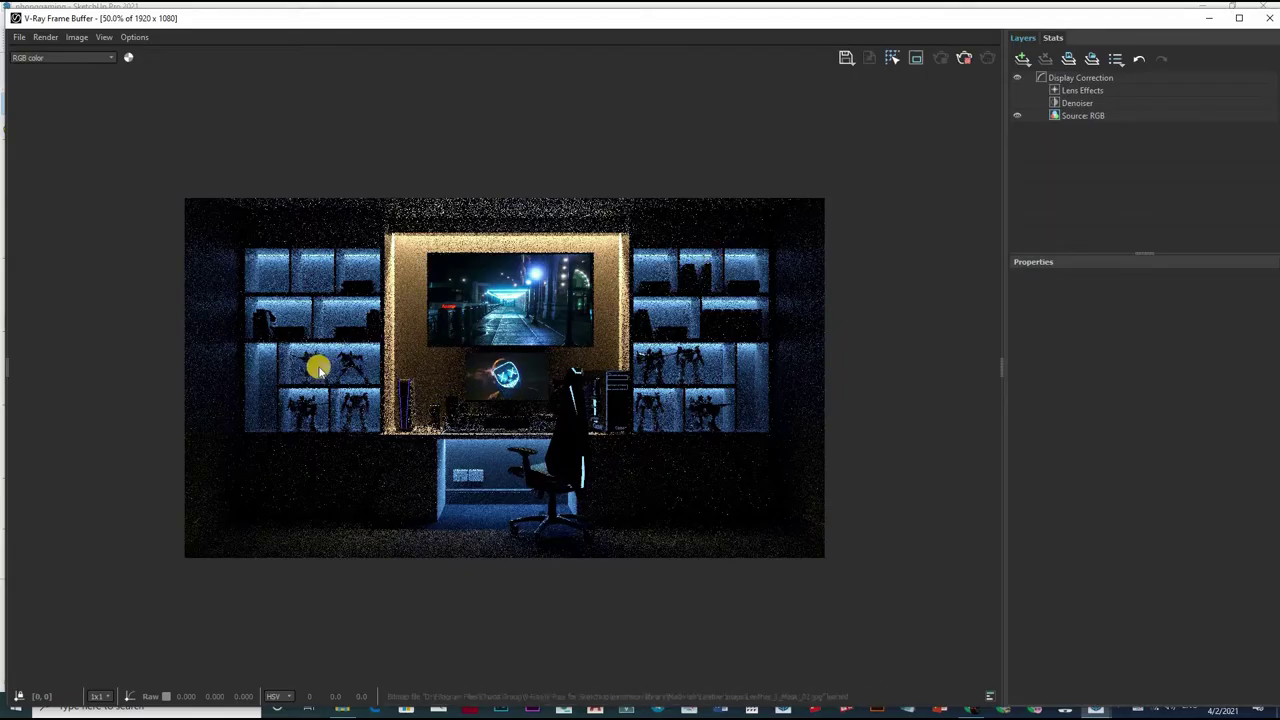
scroll(519, 414, up, 3)
scroll(349, 474, up, 1)
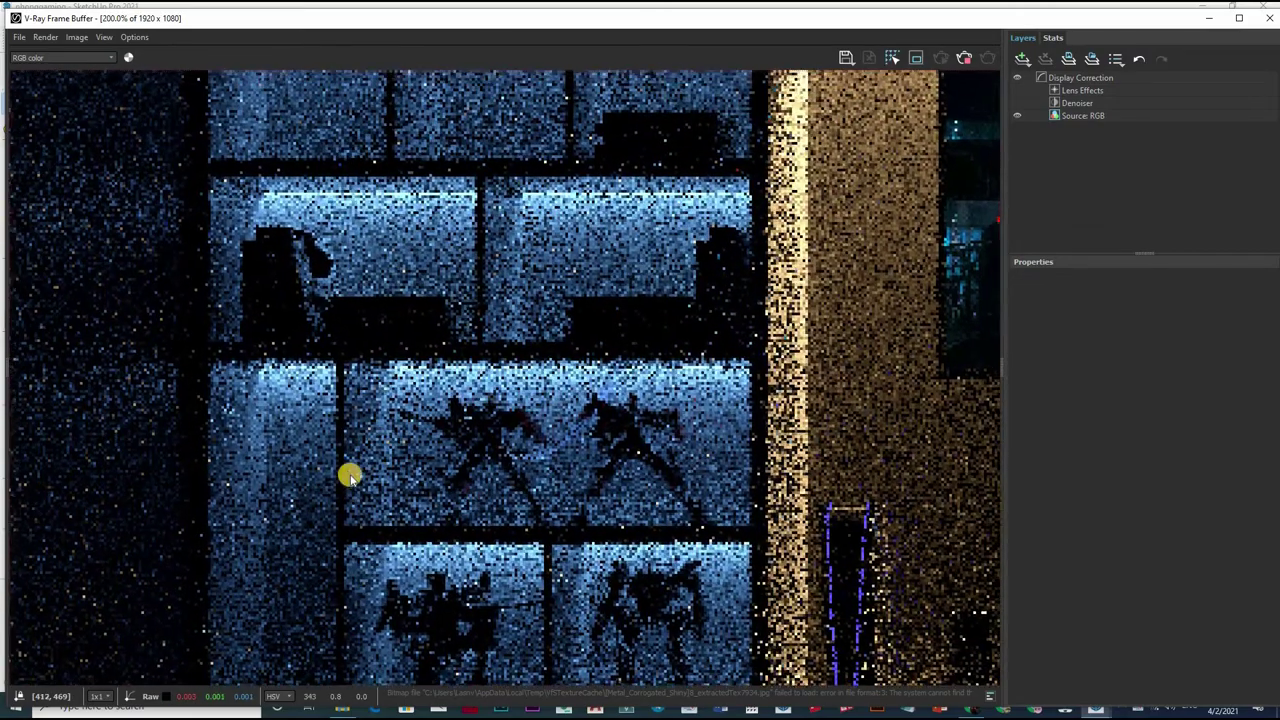
scroll(317, 340, up, 1)
scroll(700, 386, down, 3)
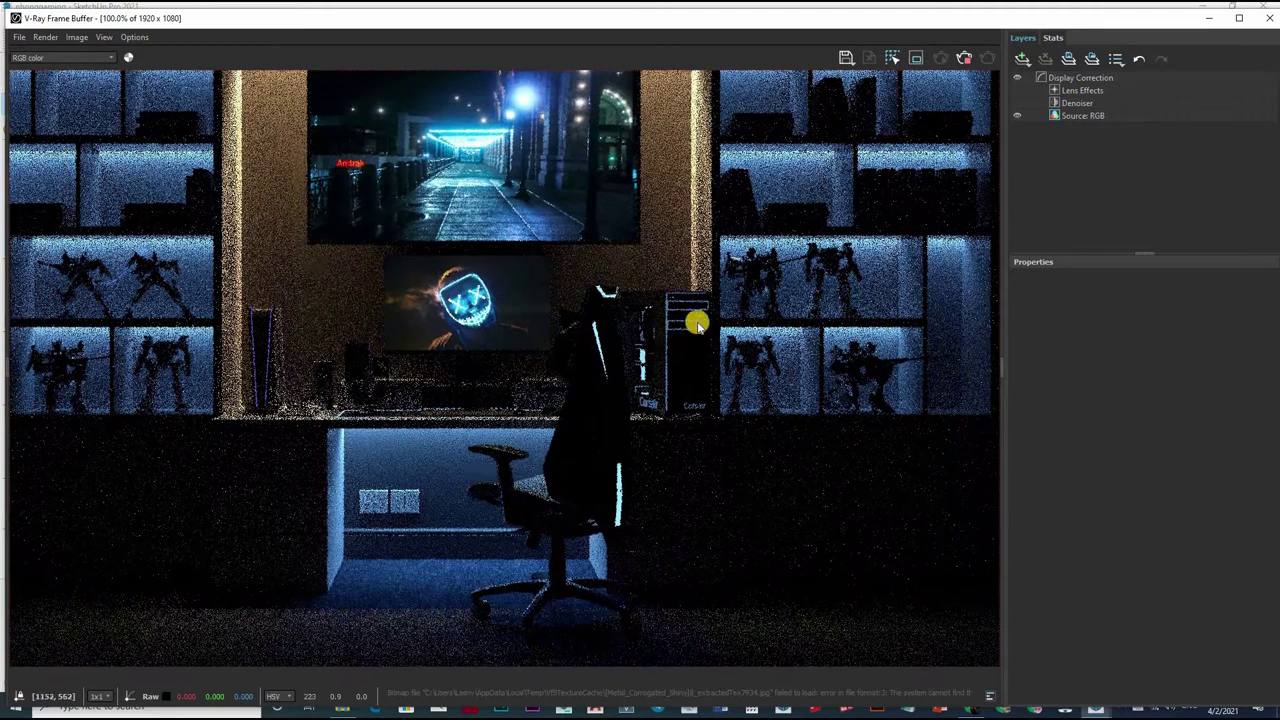
scroll(634, 309, down, 3)
scroll(485, 432, up, 3)
scroll(485, 432, down, 3)
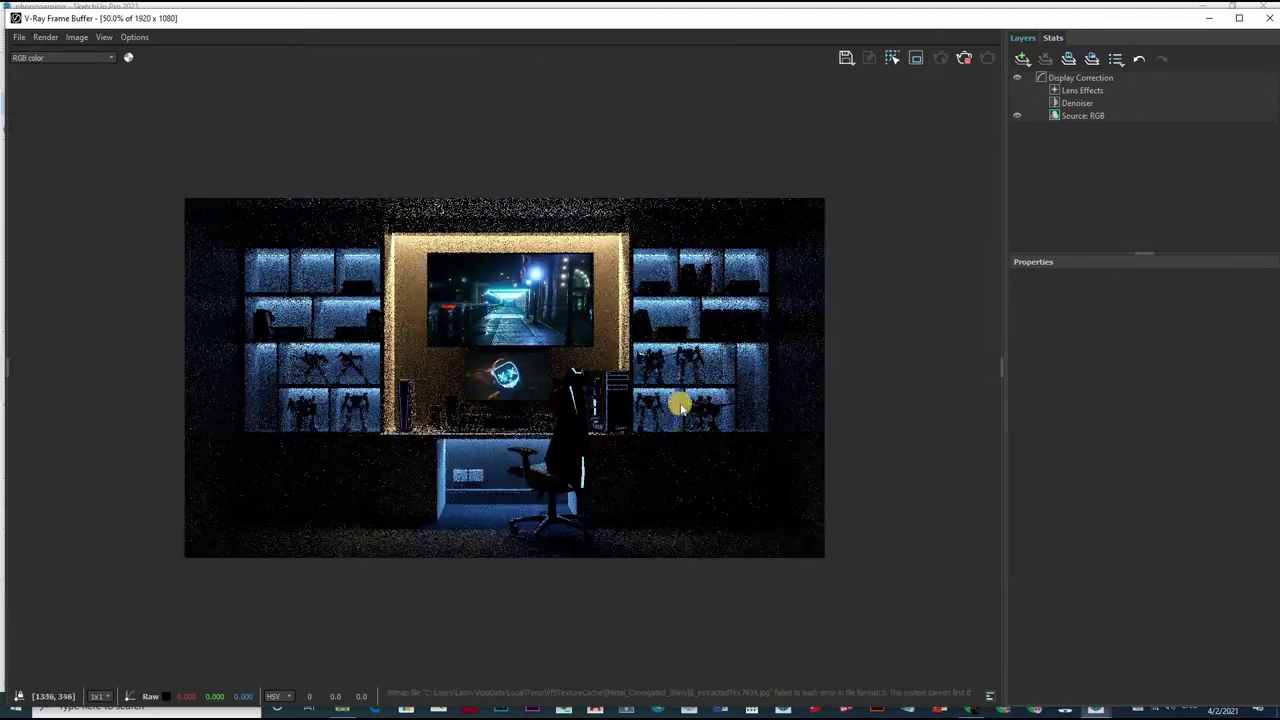
scroll(680, 403, up, 3)
scroll(923, 94, down, 3)
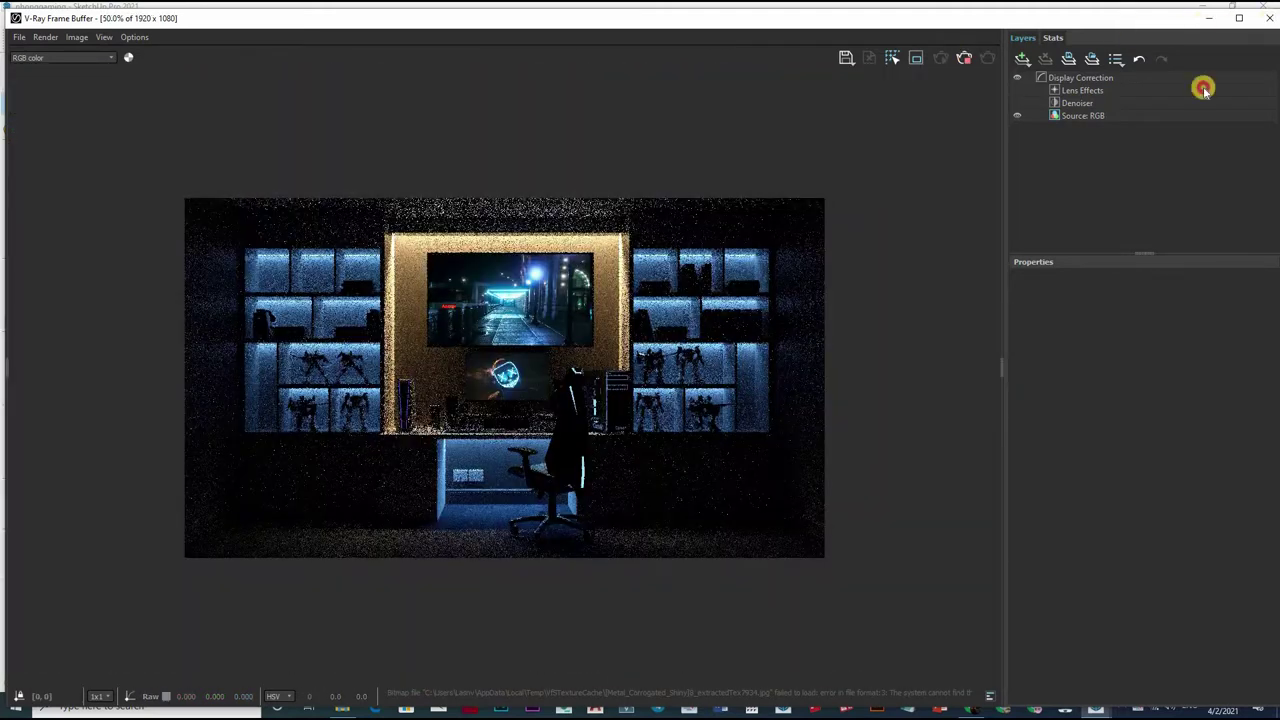
key(alt+Tab)
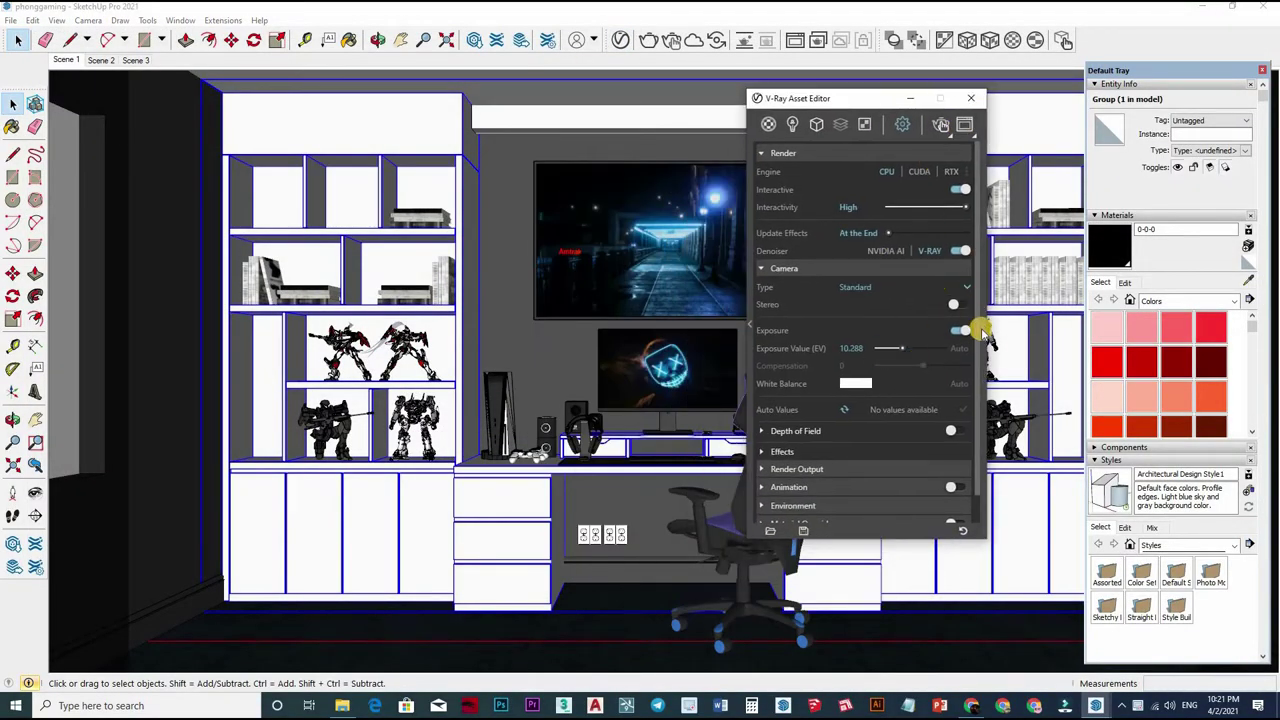
- Expand the V-Ray Render Parameters, view the desk and chair from above, and switch to Paint Bucket
click(942, 122)
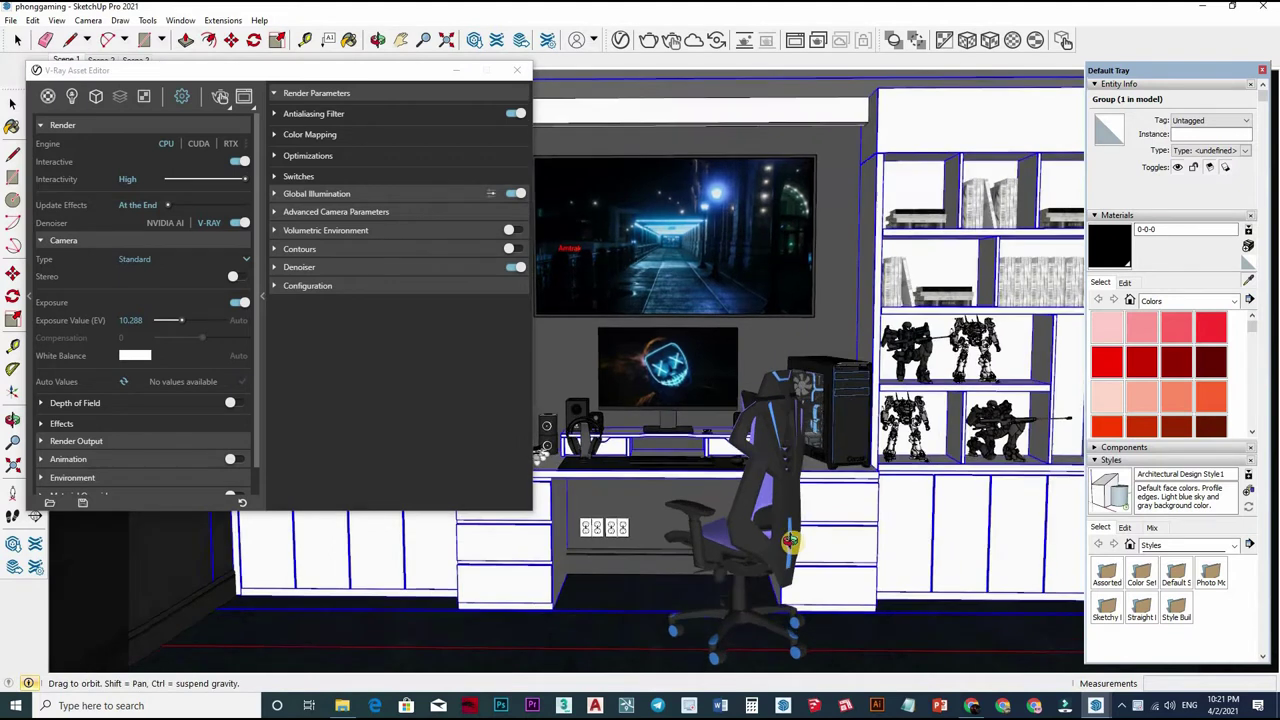
mouse_move(828, 472)
middle_down()
mouse_move(864, 563)
mouse_move(414, 366)
middle_up()
key(b)
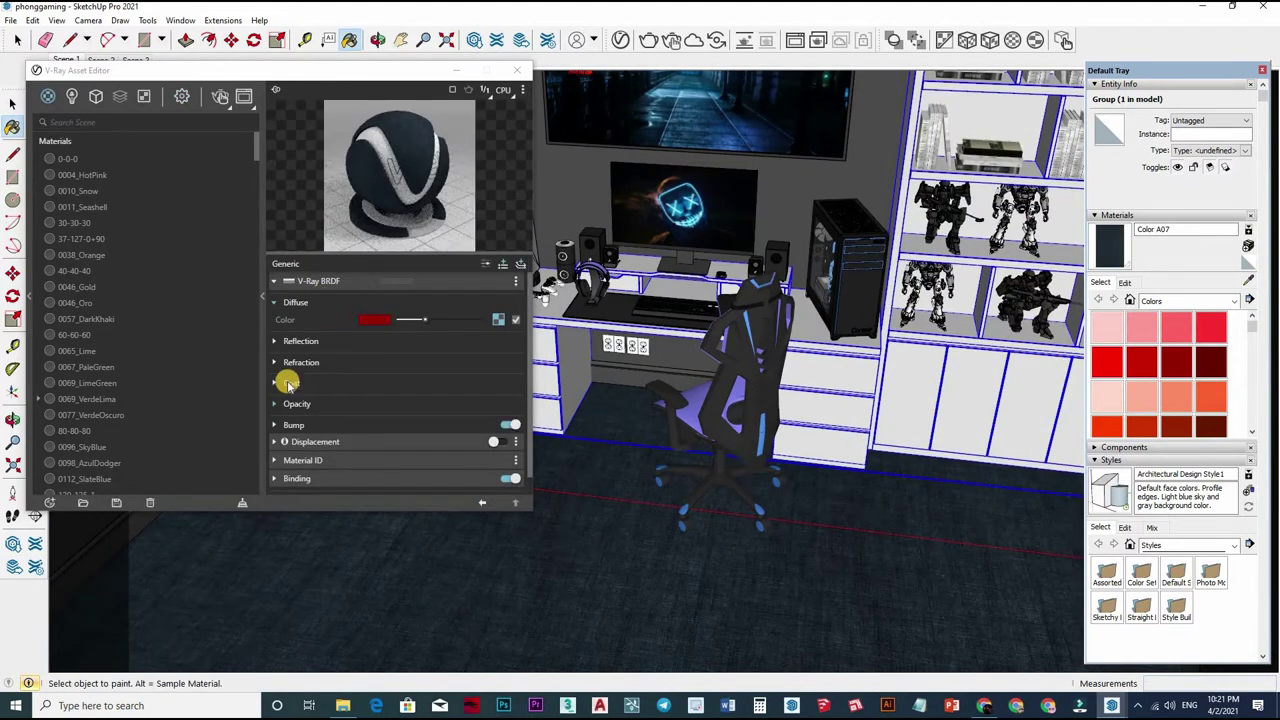
- Sample the chair seat's Leather_A01_Black_25cm material and expand its reflection settings
click(404, 348)
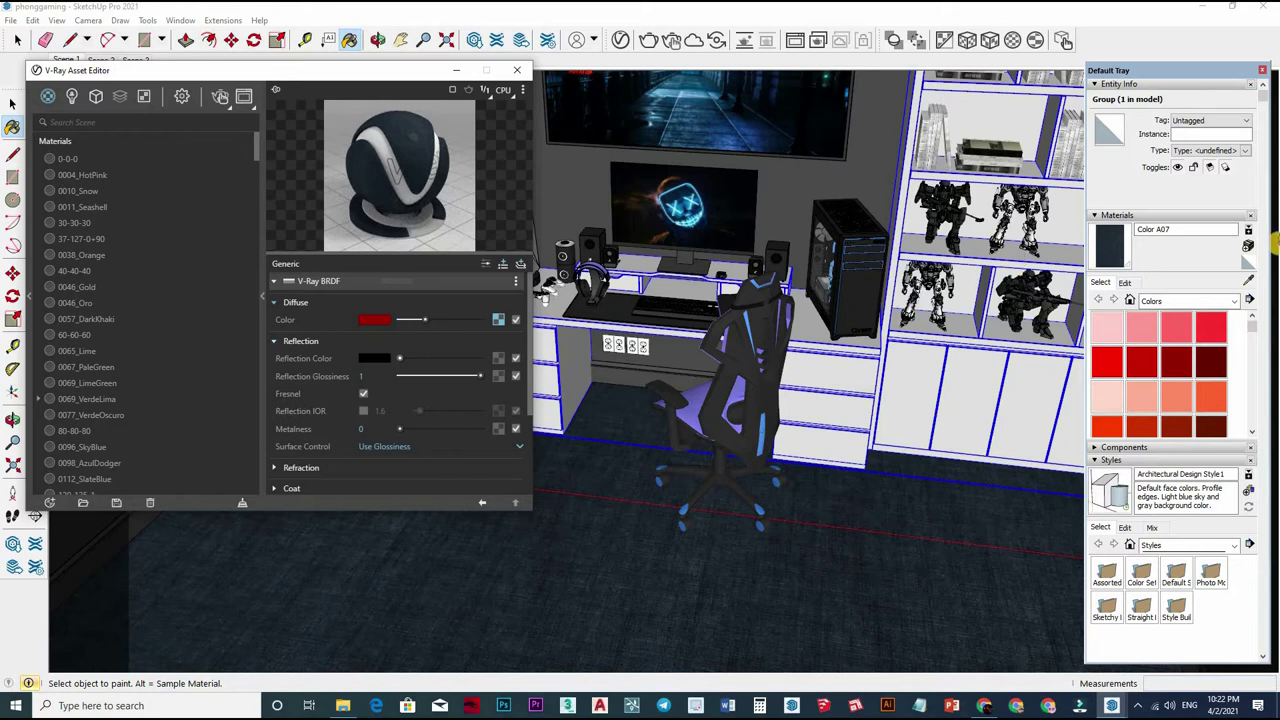
click(848, 415)
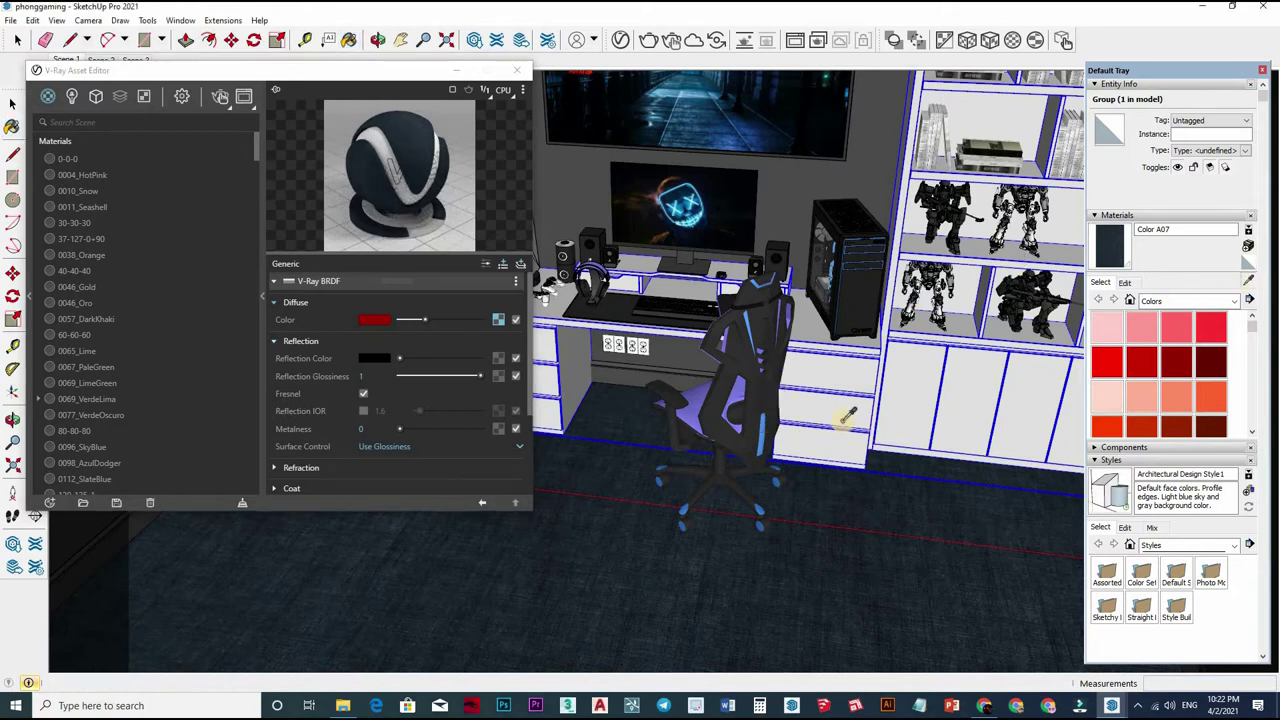
scroll(921, 378, up, 3)
middle_drag(826, 363, 917, 374)
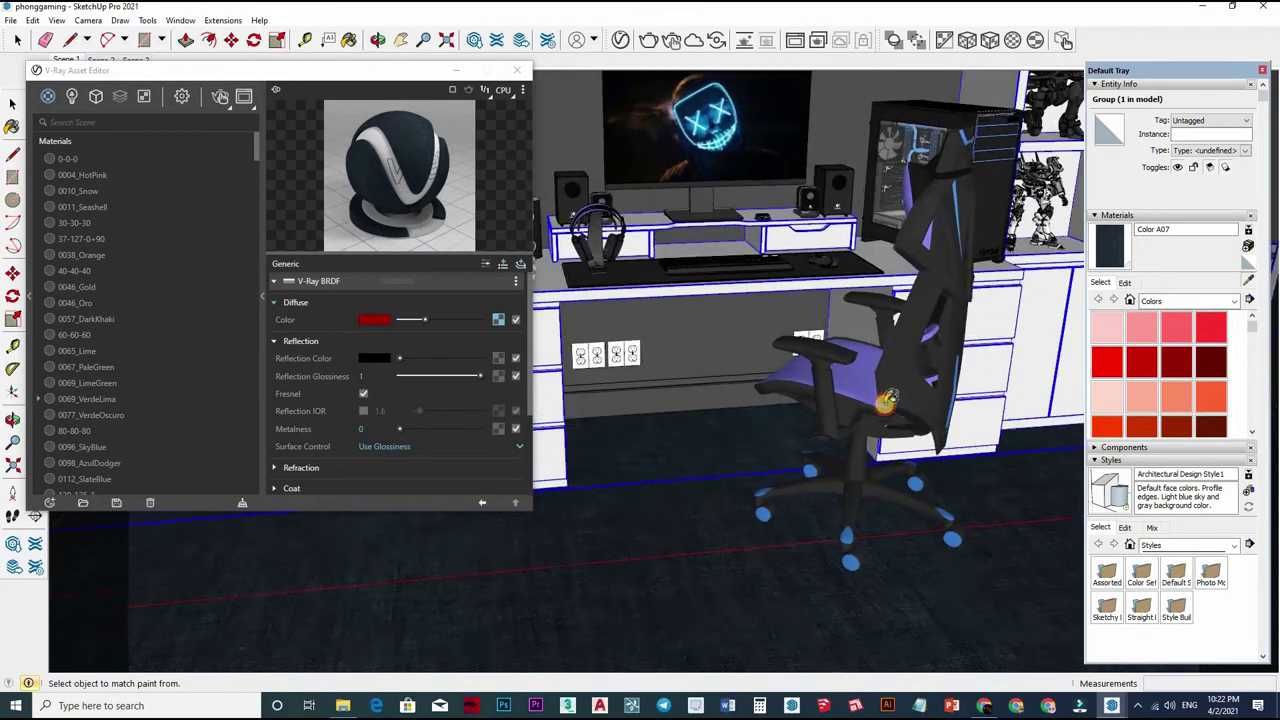
scroll(868, 400, up, 2)
scroll(867, 400, down, 1)
alt+click(766, 403)
scroll(780, 500, down, 1)
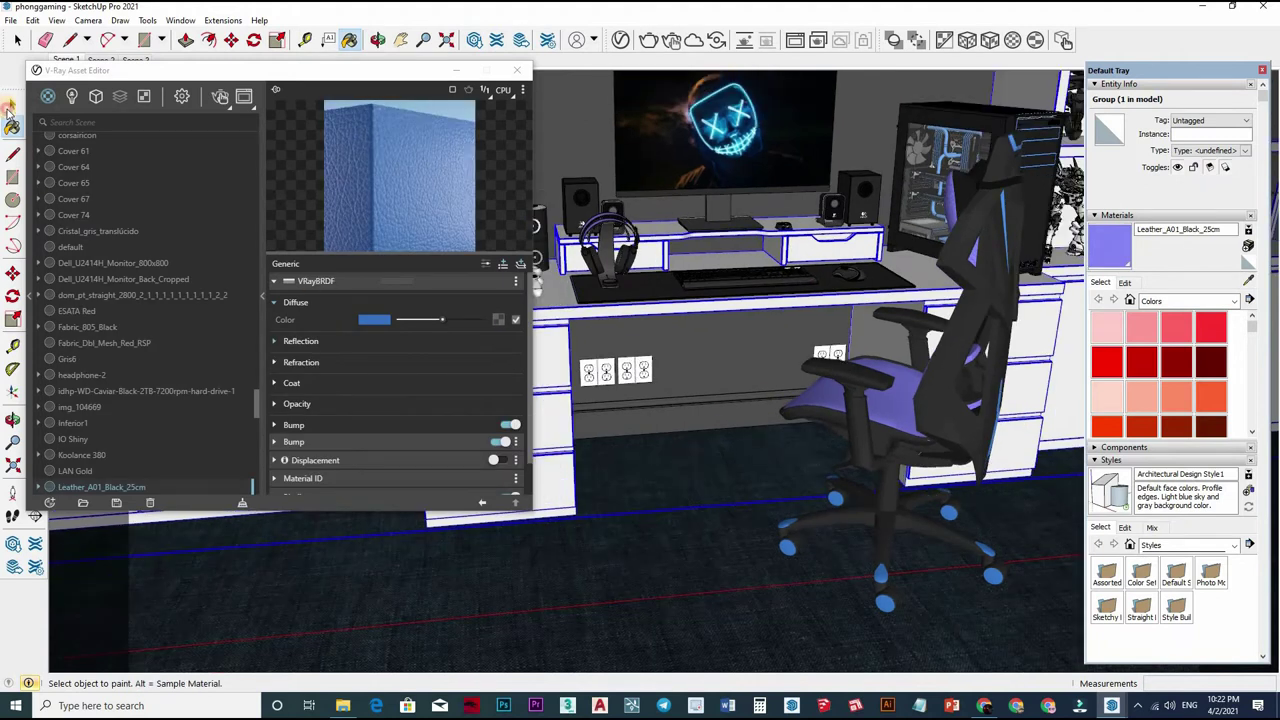
key(space)
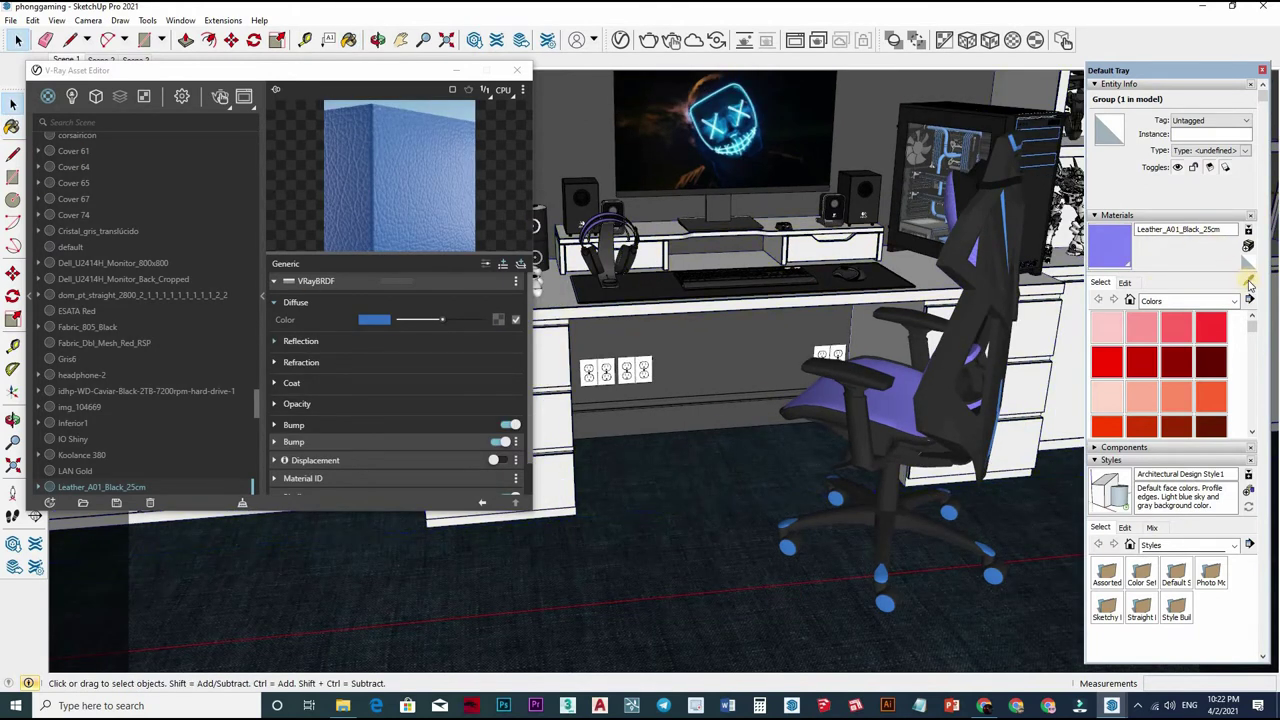
- Set the leather material's reflection glossiness to 0.65, previewed on a sphere
click(762, 190)
key(b)
mouse_move(843, 377)
middle_down()
mouse_move(738, 446)
mouse_move(323, 329)
mouse_move(500, 234)
mouse_move(483, 90)
middle_up()
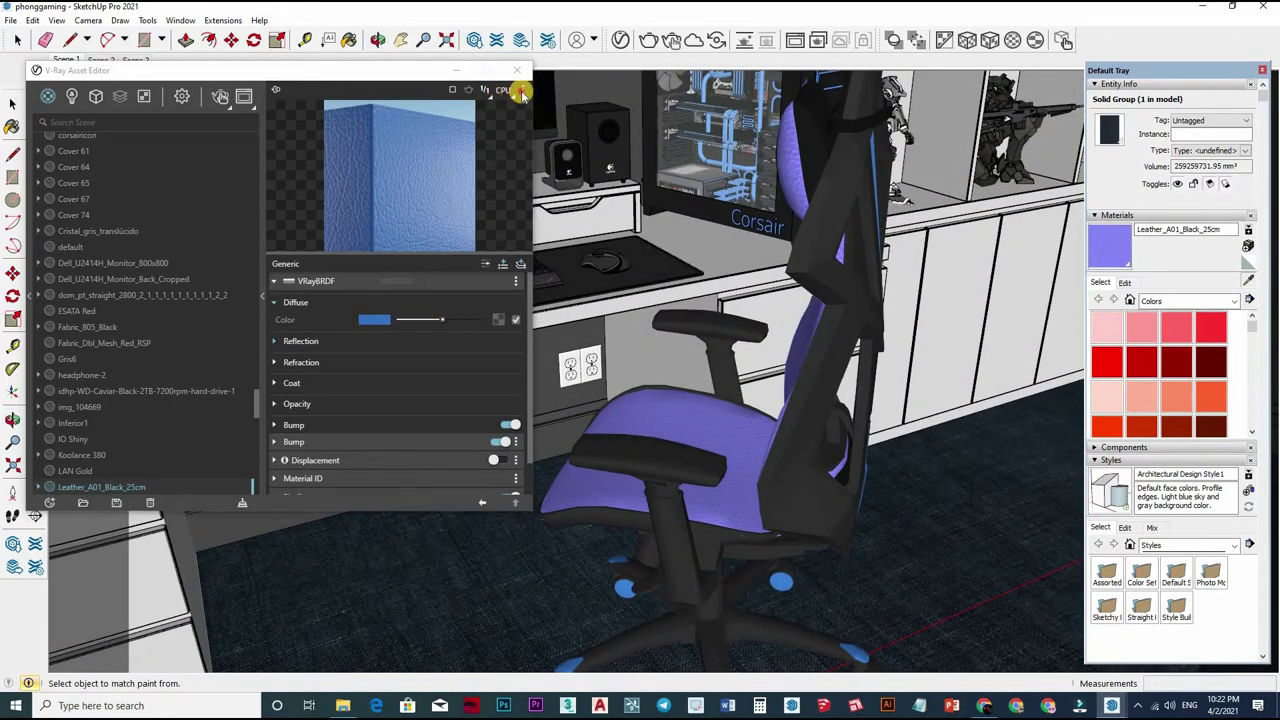
click(452, 90)
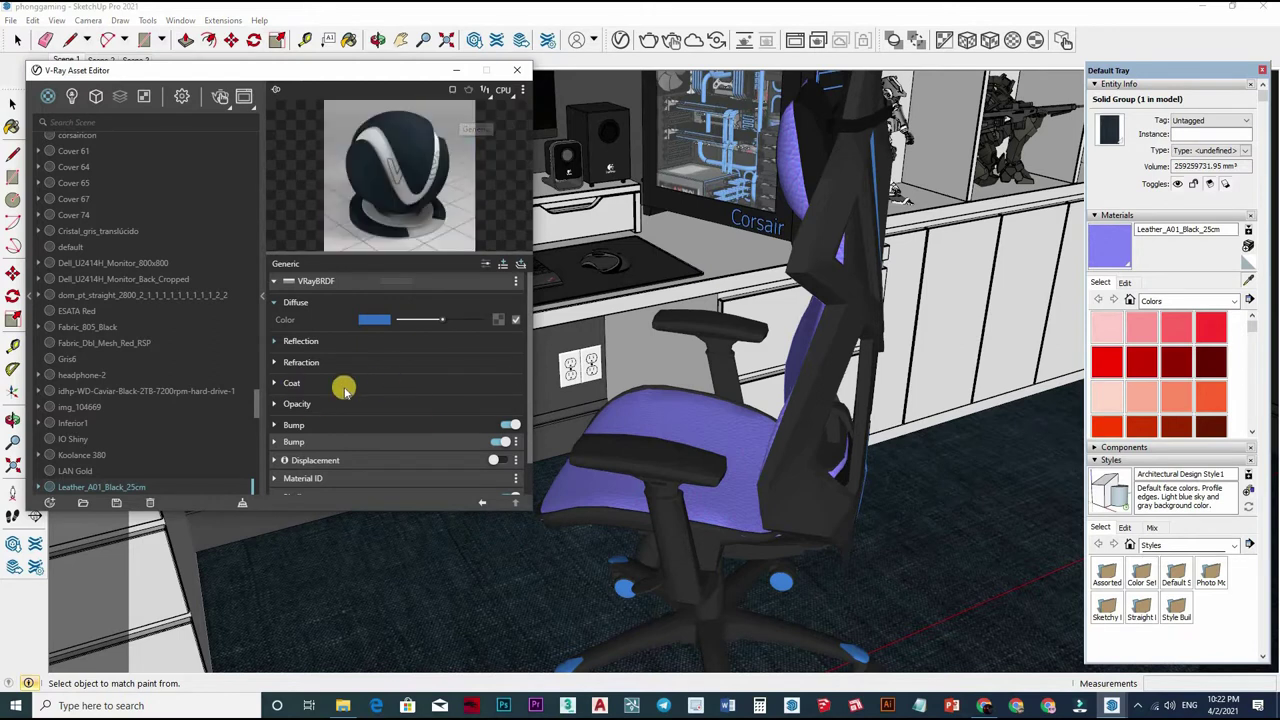
click(422, 342)
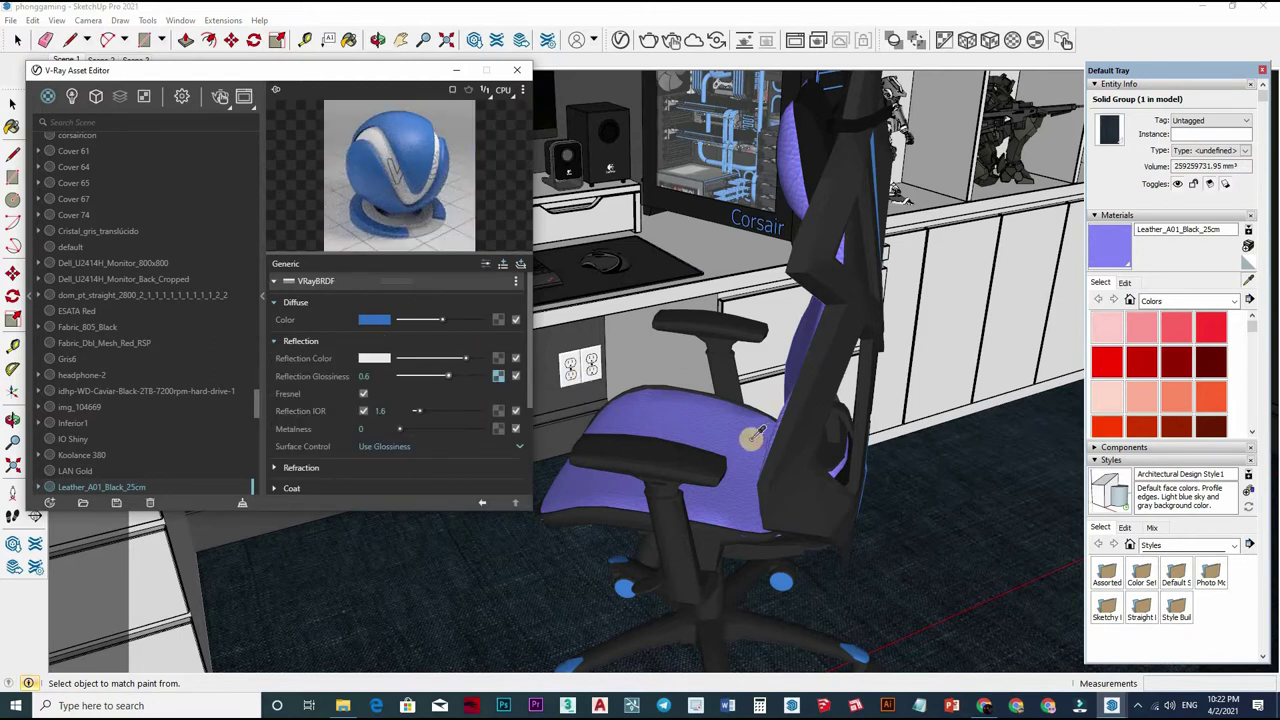
- Sample Paint_Black_Gloss from the chair and expand its reflection settings (glossiness 0.8)
alt+click(856, 418)
middle_drag(856, 418, 517, 409)
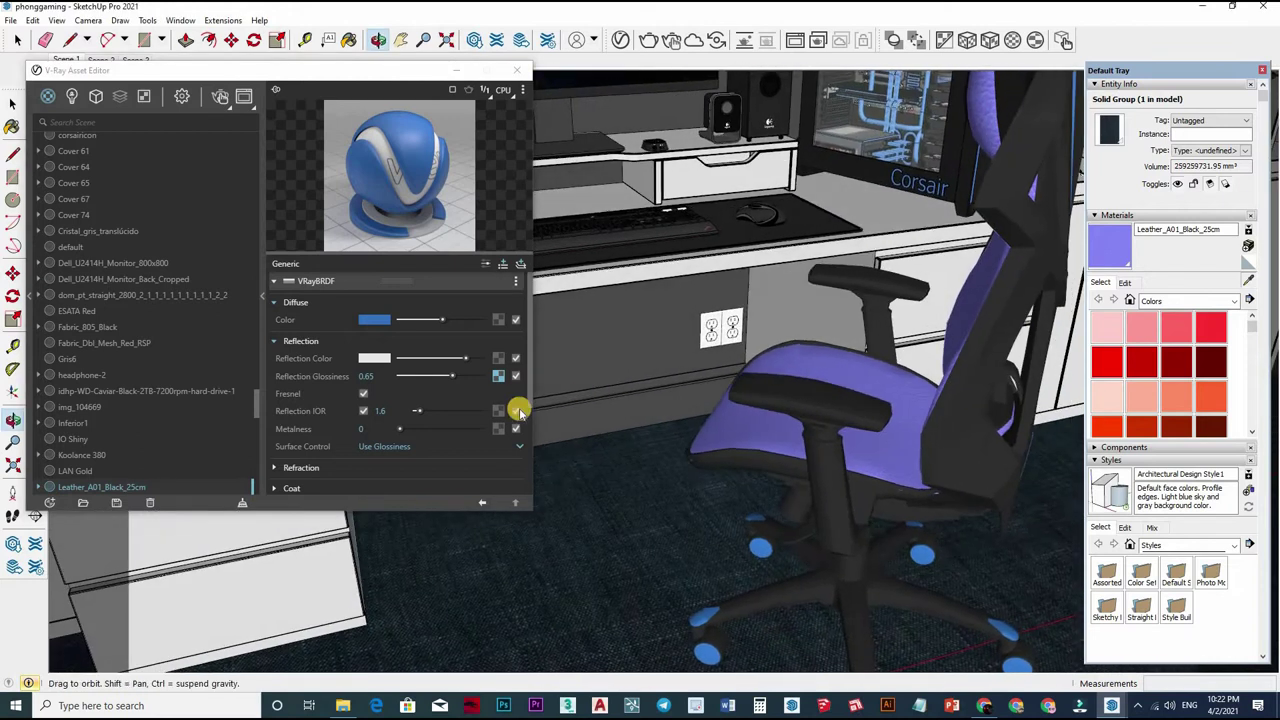
click(395, 347)
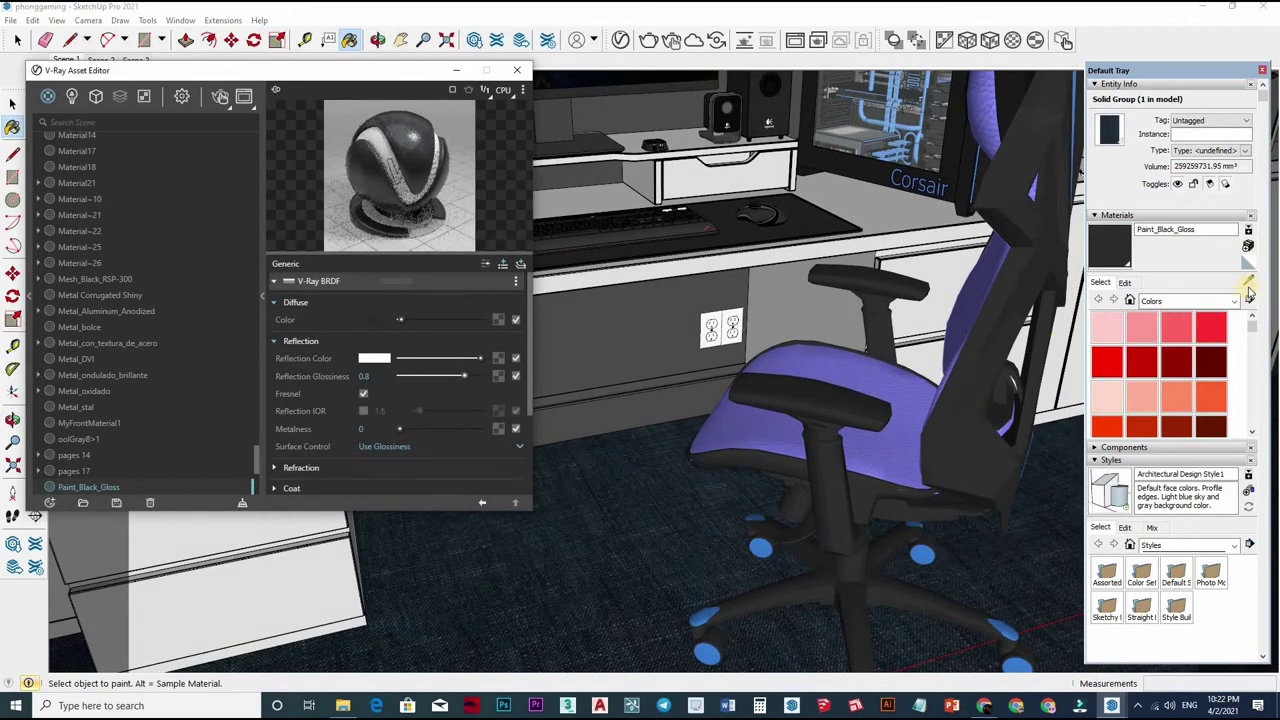
- Sample the desk's Color M05 material and set its reflection glossiness to 0.65
mouse_move(714, 257)
middle_down()
mouse_move(706, 430)
mouse_move(749, 314)
mouse_move(921, 320)
middle_up()
alt+click(921, 320)
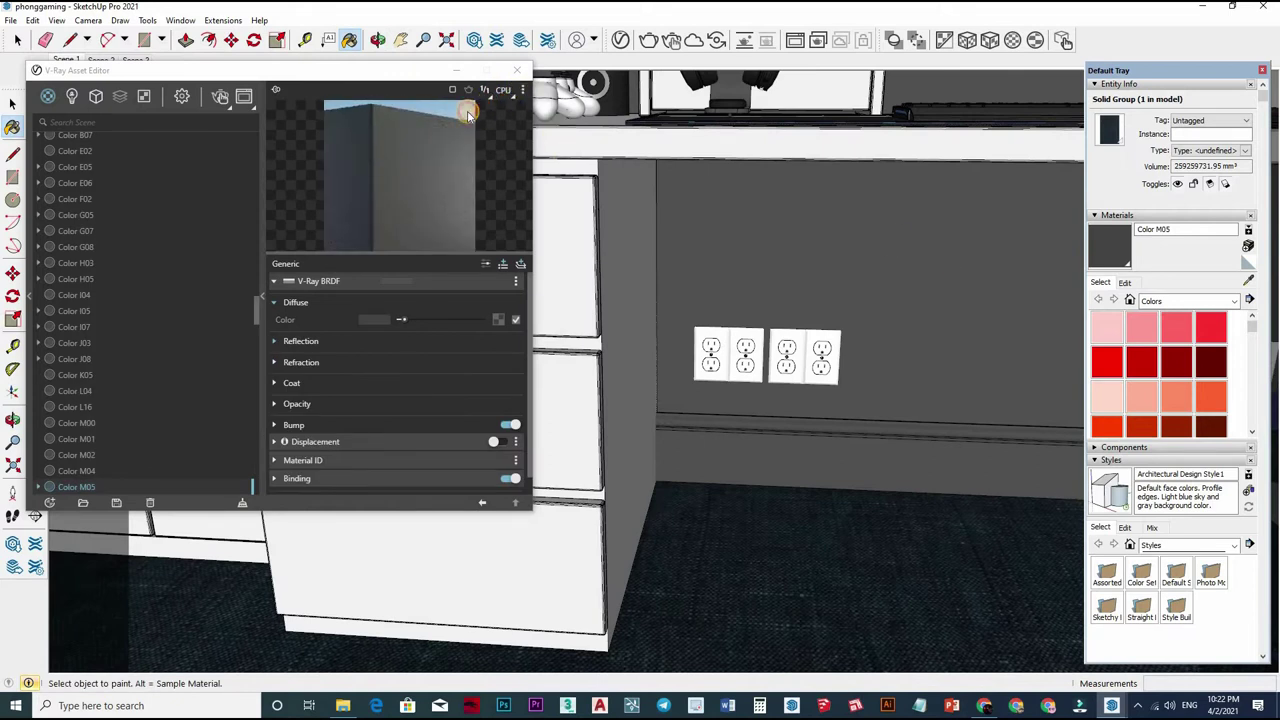
click(468, 113)
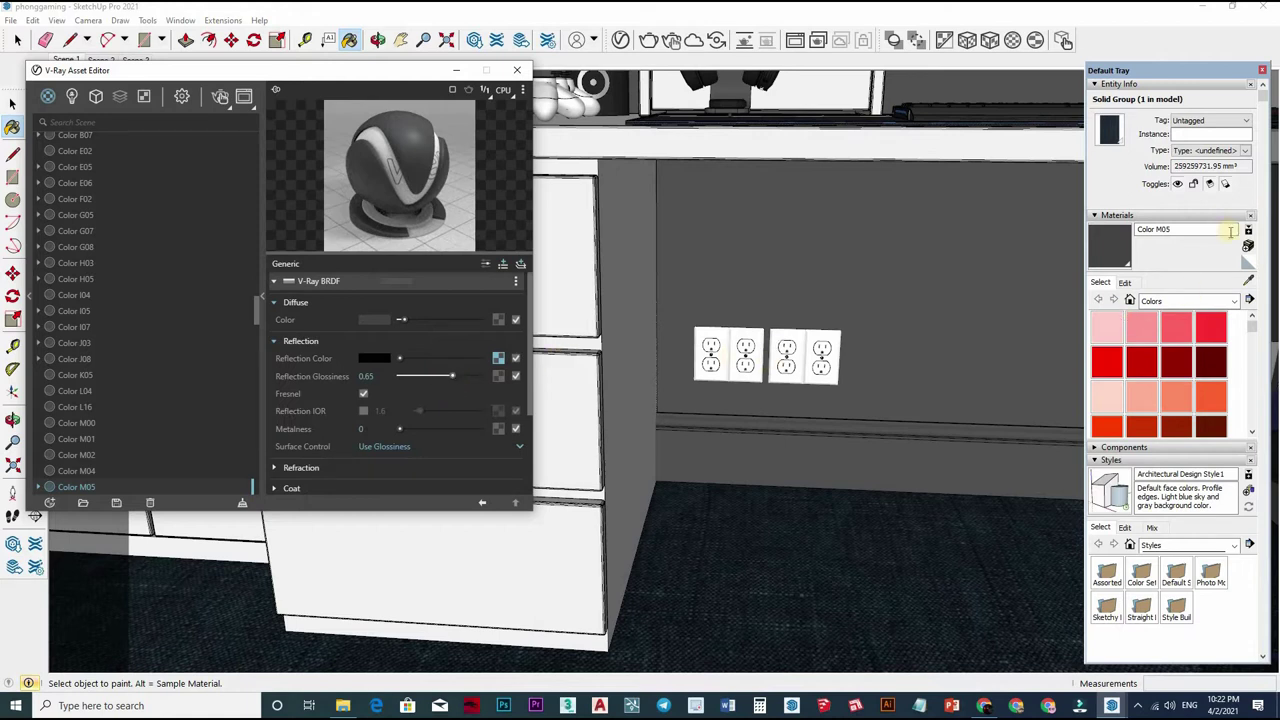
- Sample the drawers' Color A06 material and set its reflection glossiness to 0.8
middle_drag(826, 292, 354, 336)
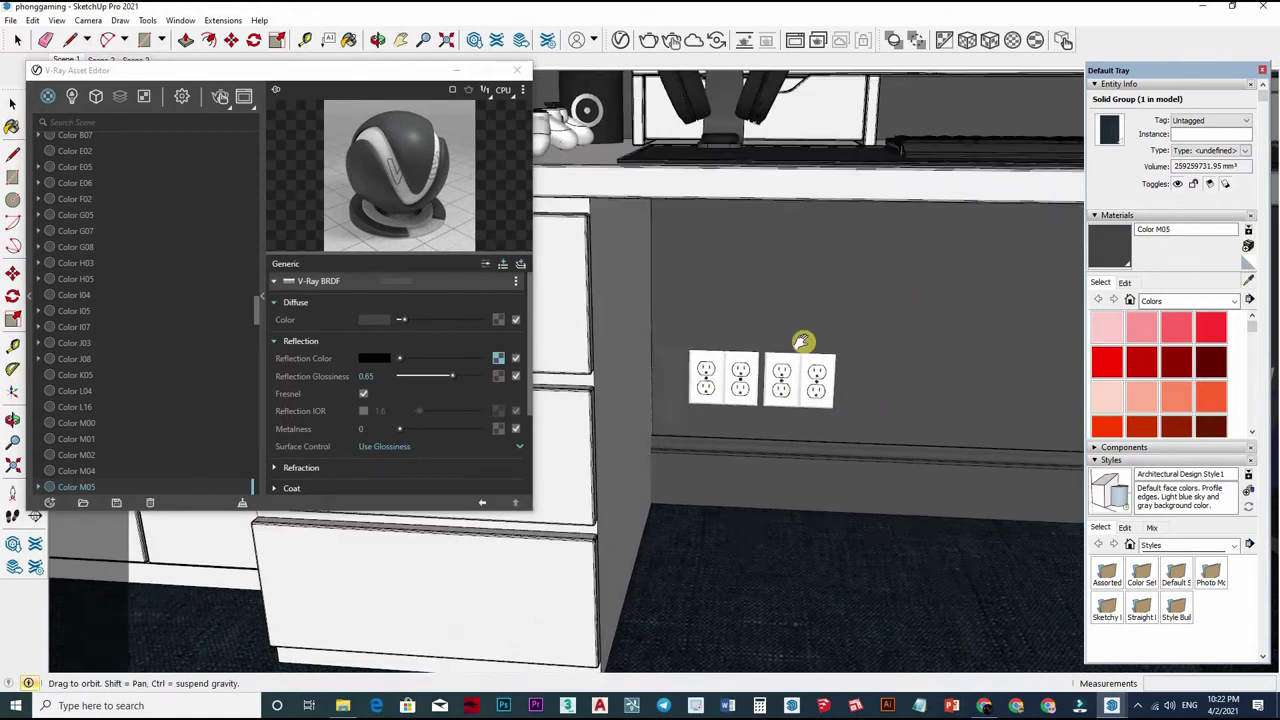
alt+click(354, 336)
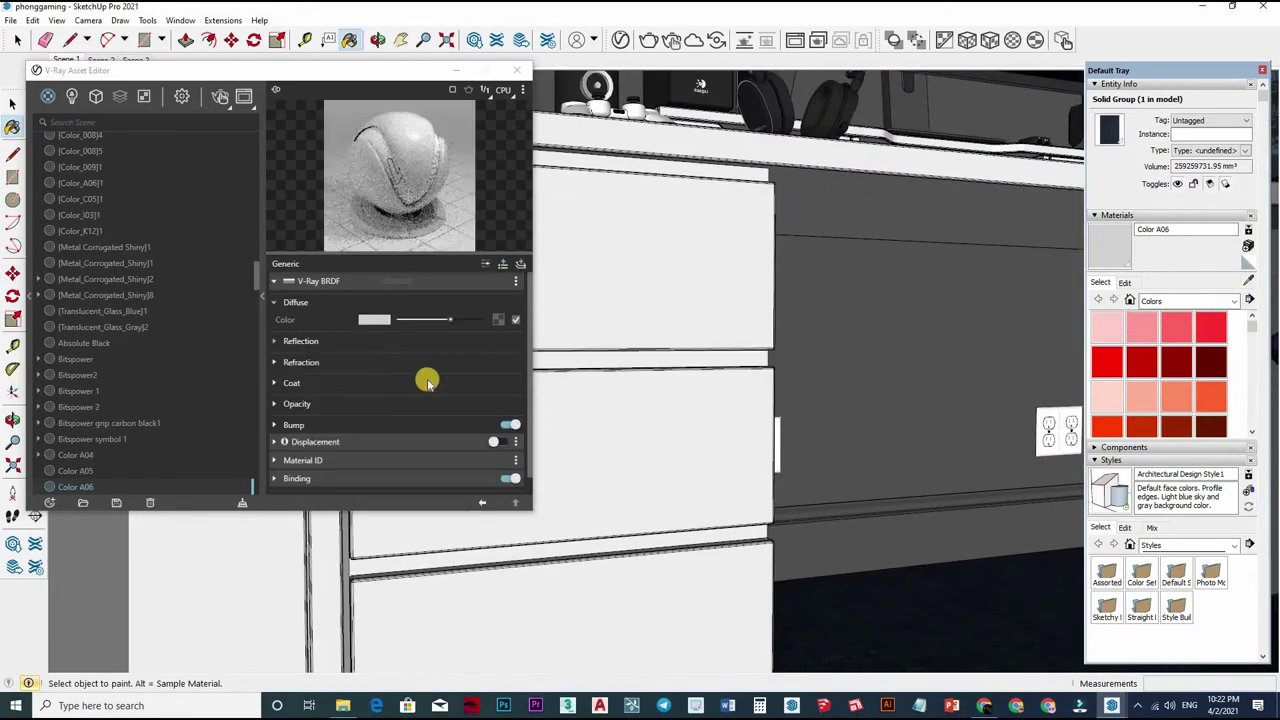
click(465, 355)
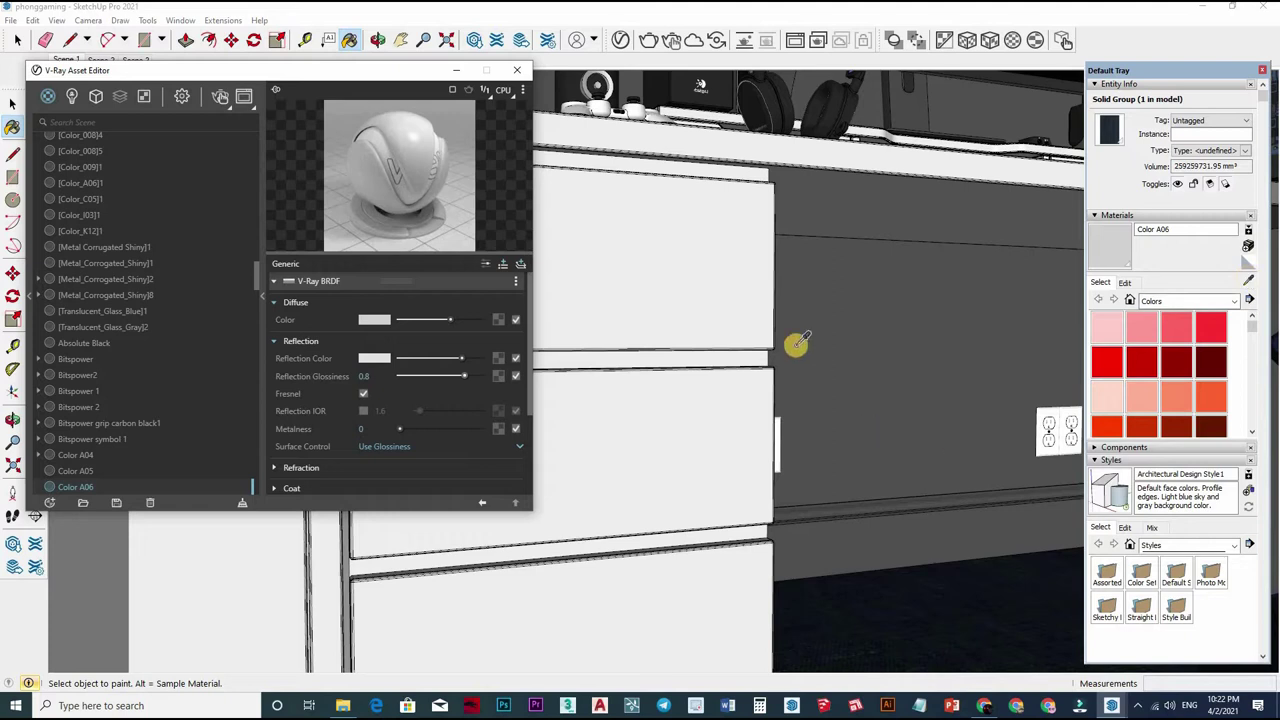
middle_drag(793, 449, 352, 345)
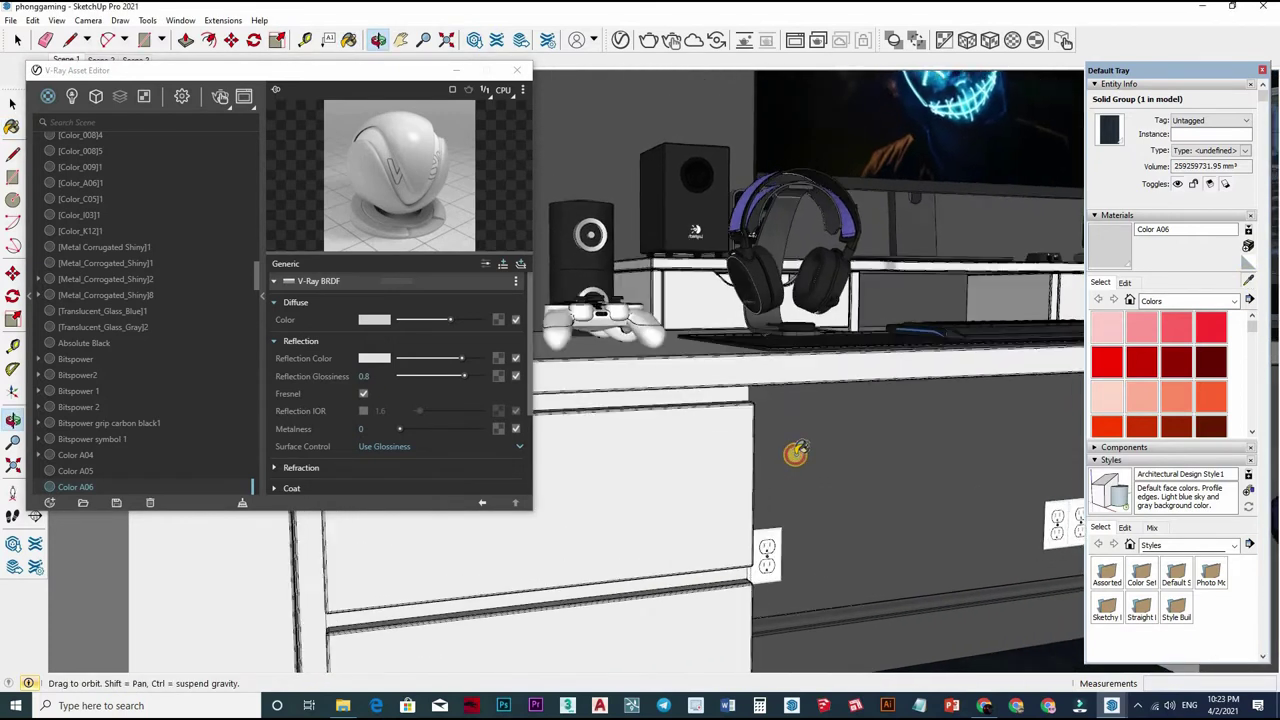
click(352, 345)
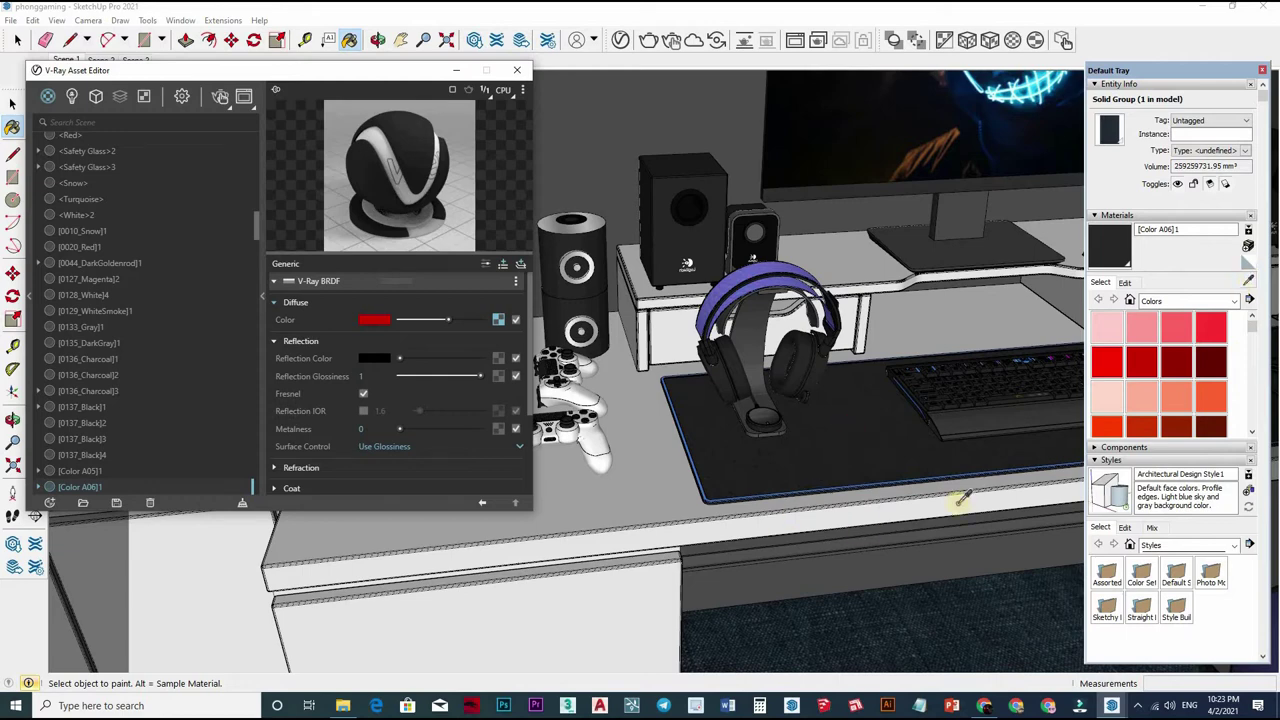
mouse_move(980, 486)
middle_down()
mouse_move(904, 570)
mouse_move(861, 146)
mouse_move(903, 314)
mouse_move(877, 371)
mouse_move(803, 406)
mouse_move(910, 430)
middle_up()
- Sample the speaker's Material3 and the PC case interior material, expanding its reflection settings
alt+click(908, 428)
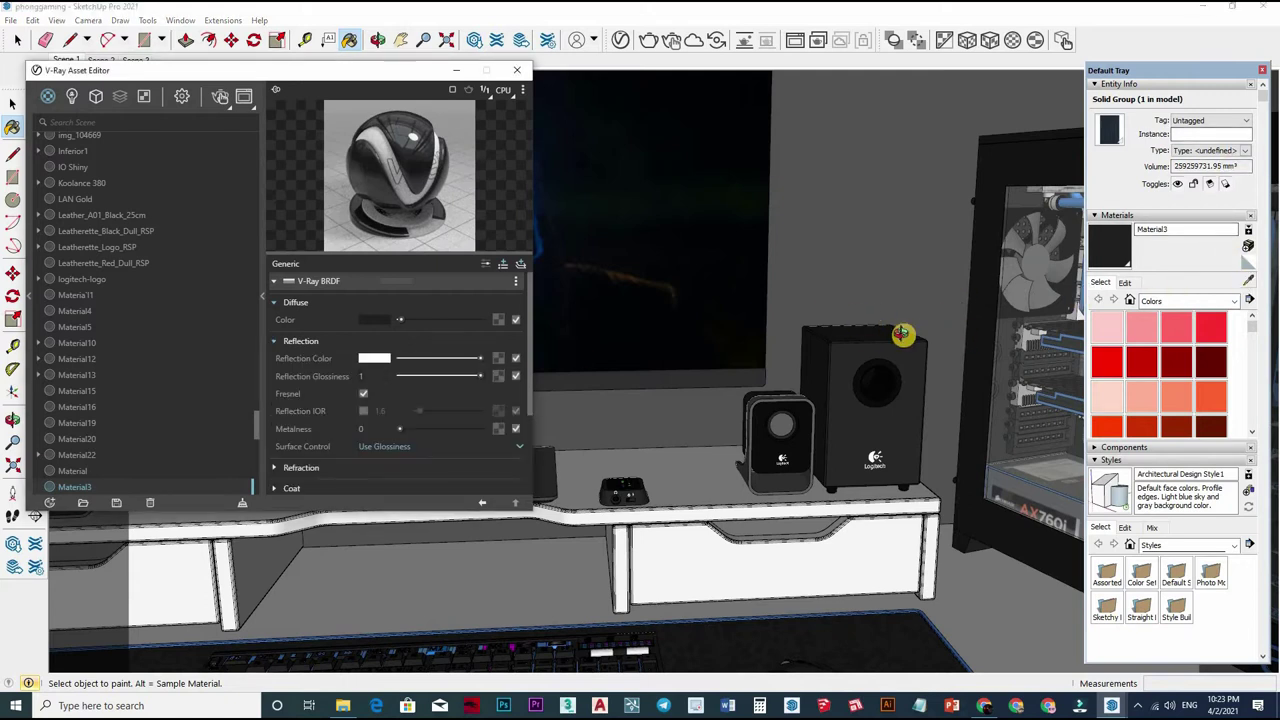
key(Page_Down)
mouse_move(1265, 313)
middle_down()
mouse_move(1063, 280)
mouse_move(934, 300)
mouse_move(886, 329)
mouse_move(890, 315)
middle_up()
scroll(890, 315, up, 3)
scroll(880, 300, up, 3)
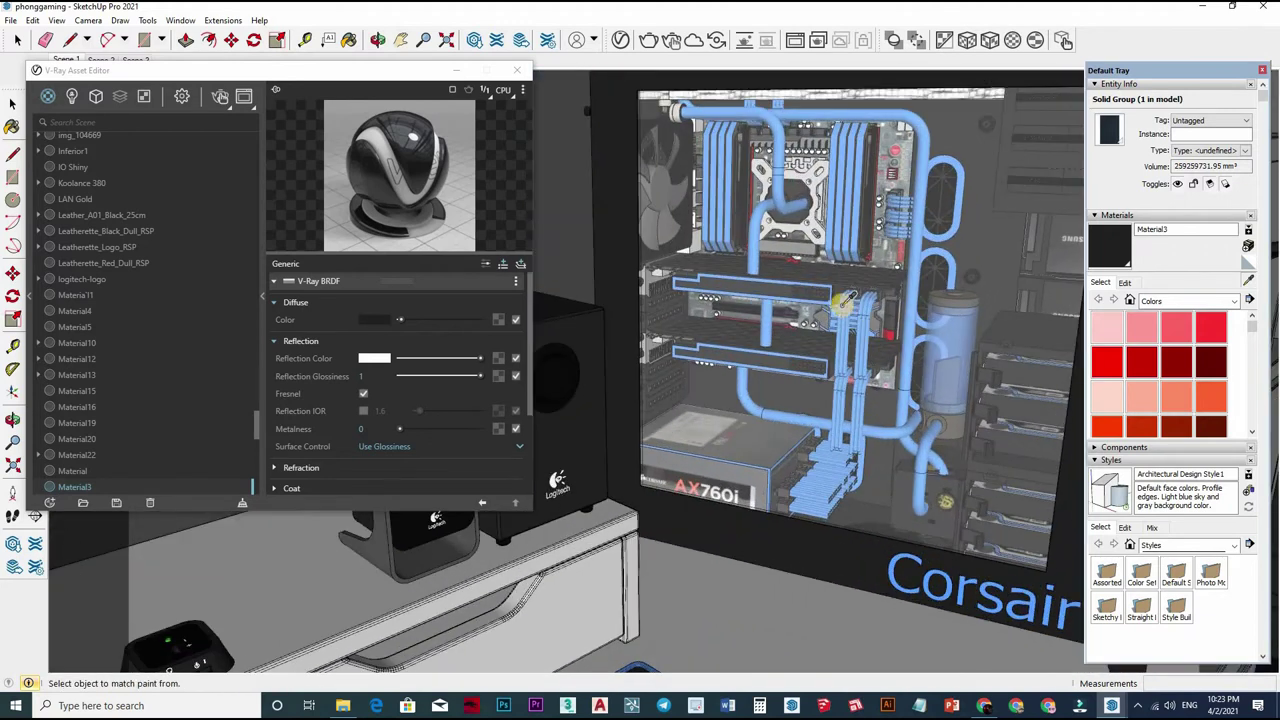
scroll(850, 255, up, 3)
alt+click(848, 283)
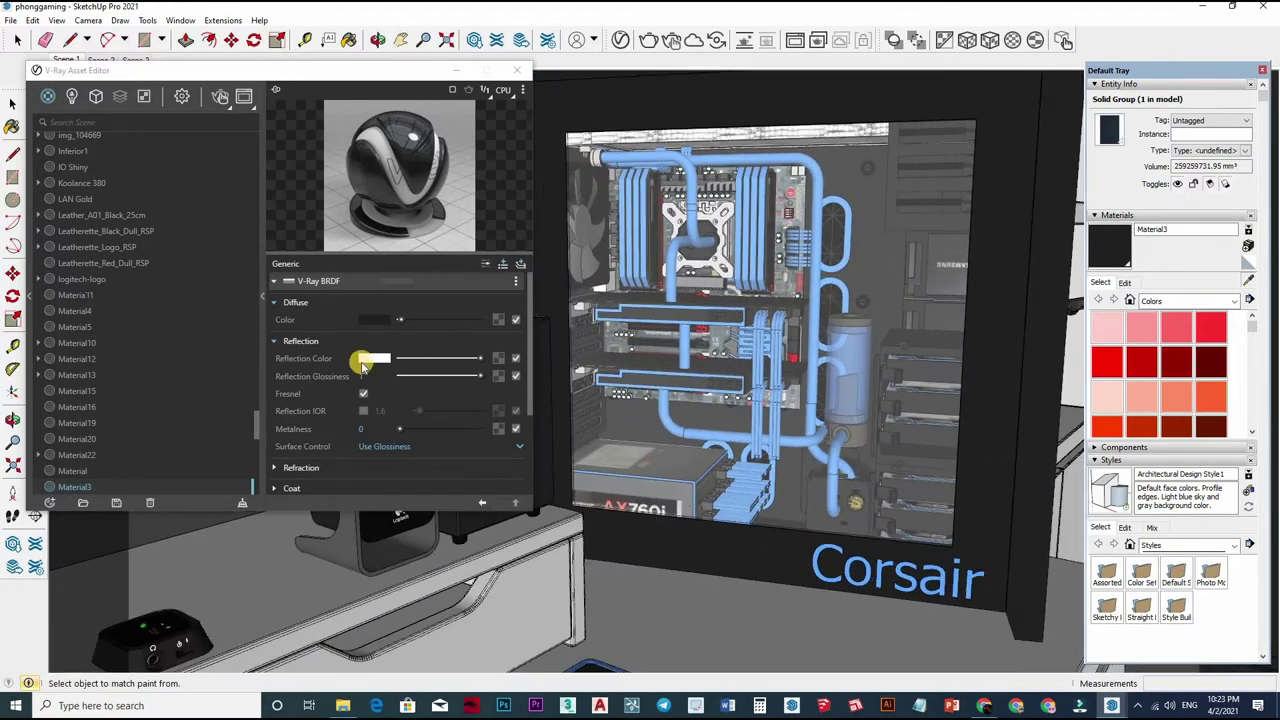
click(400, 341)
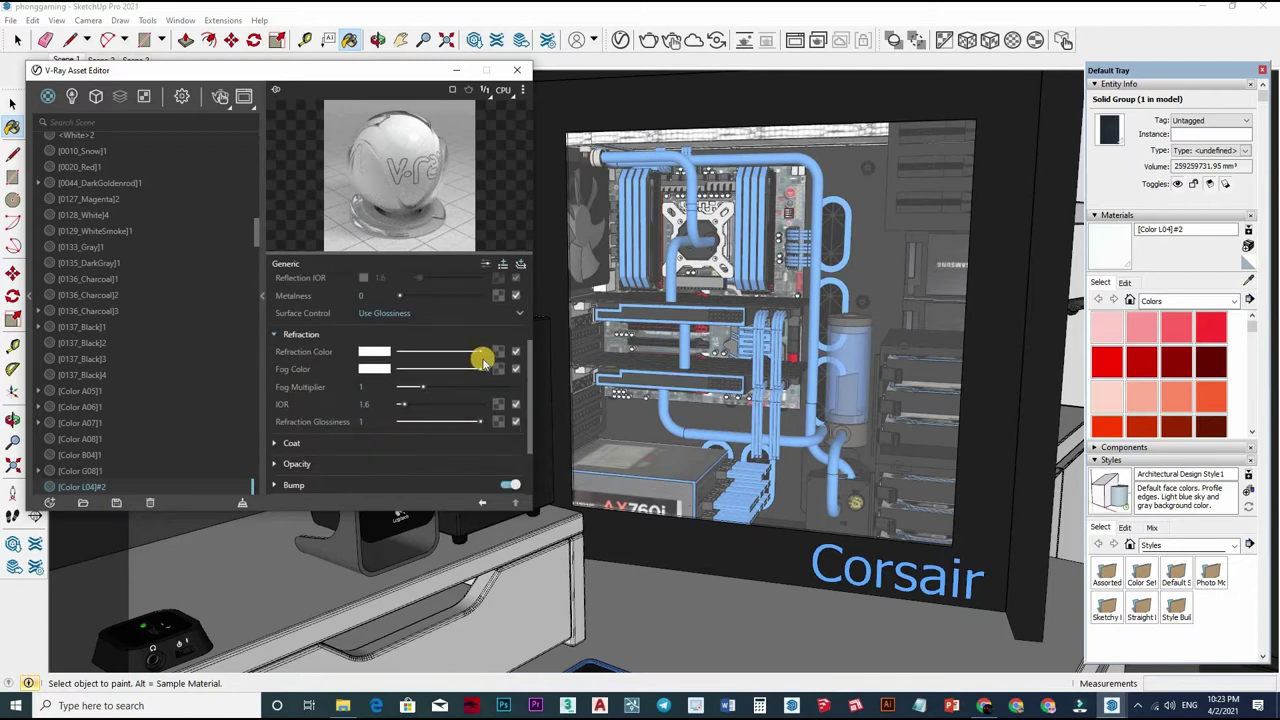
scroll(479, 359, up, 3)
click(621, 375)
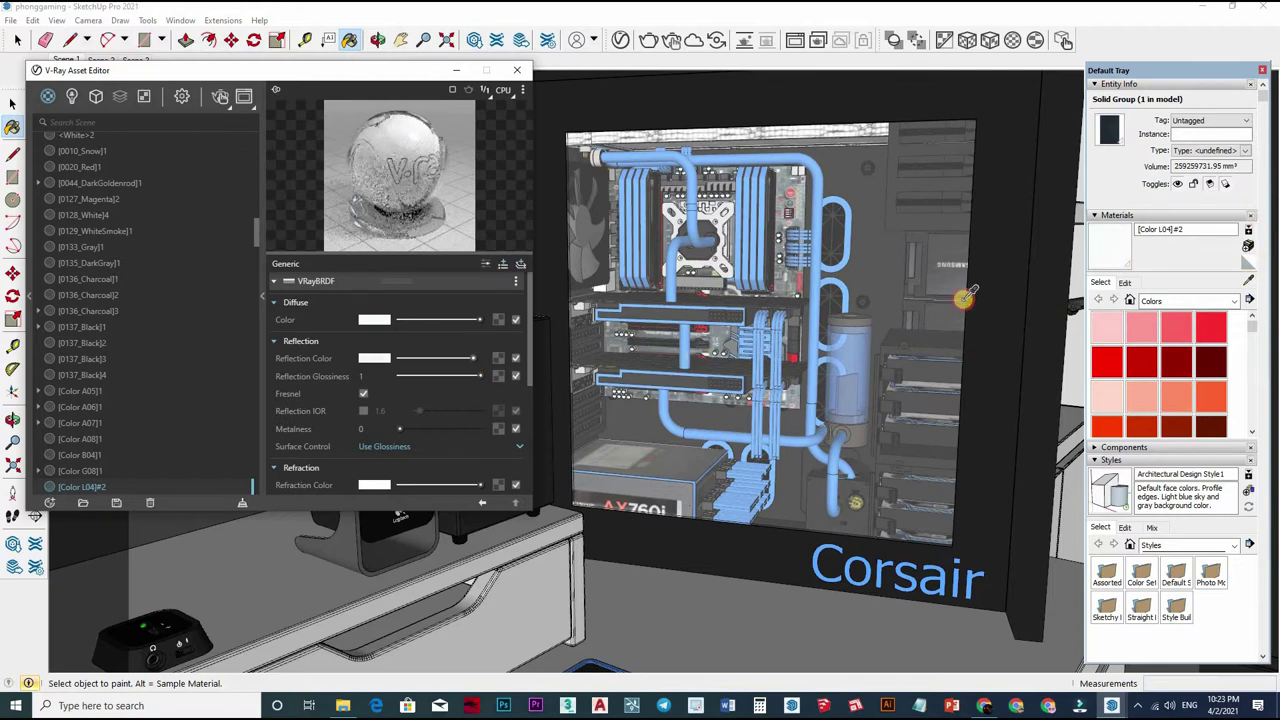
- Sample the PC case's glossy black Color_#13 material into the Asset Editor
middle_drag(917, 258, 660, 395)
key(b)
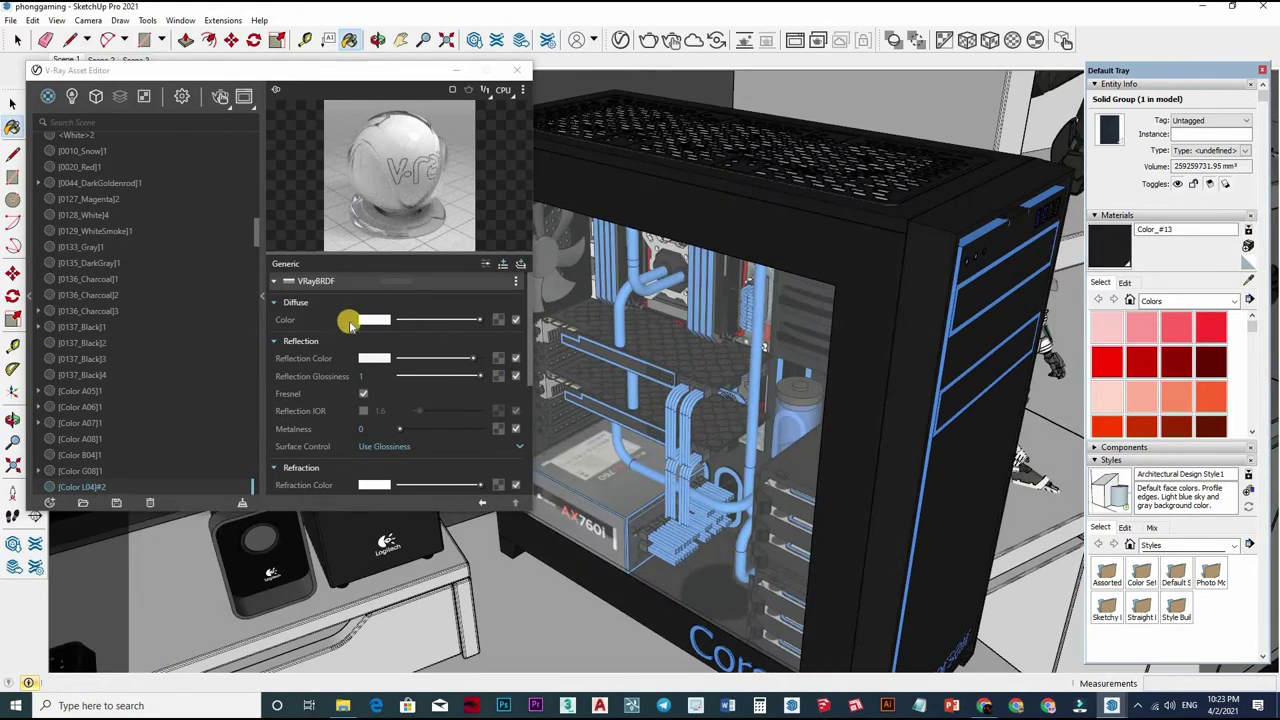
alt+click(660, 395)
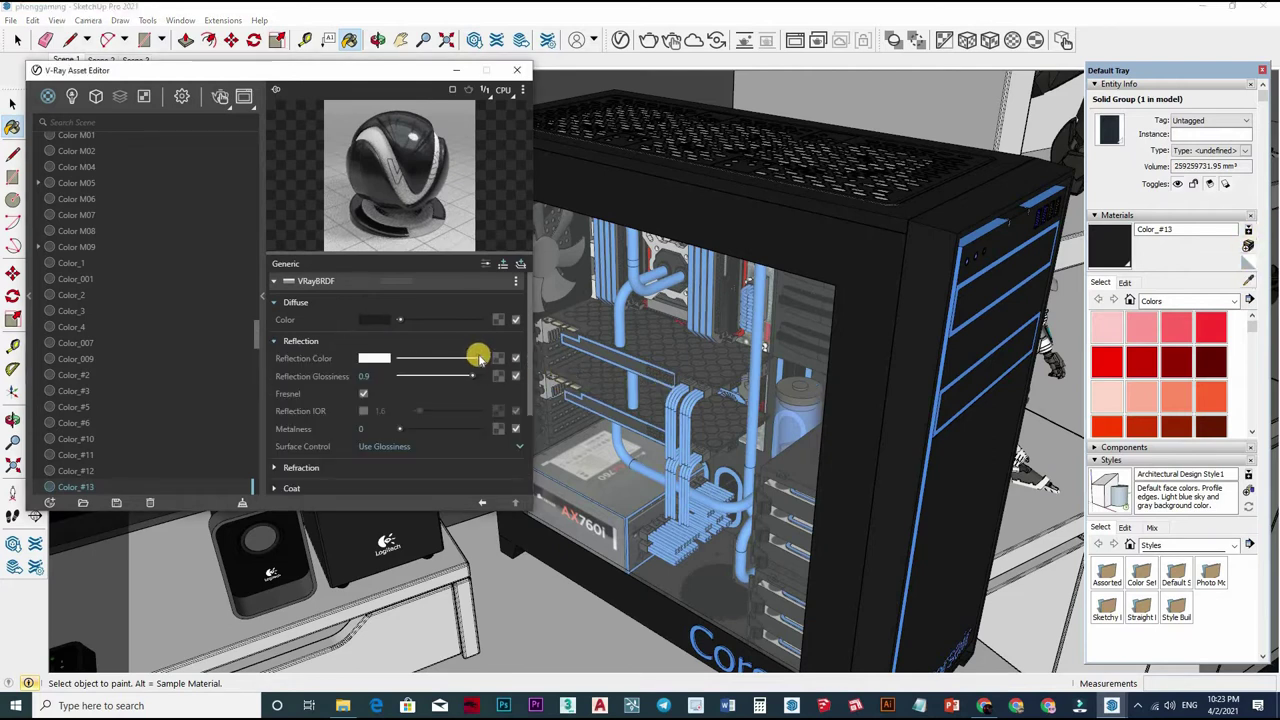
key(alt)
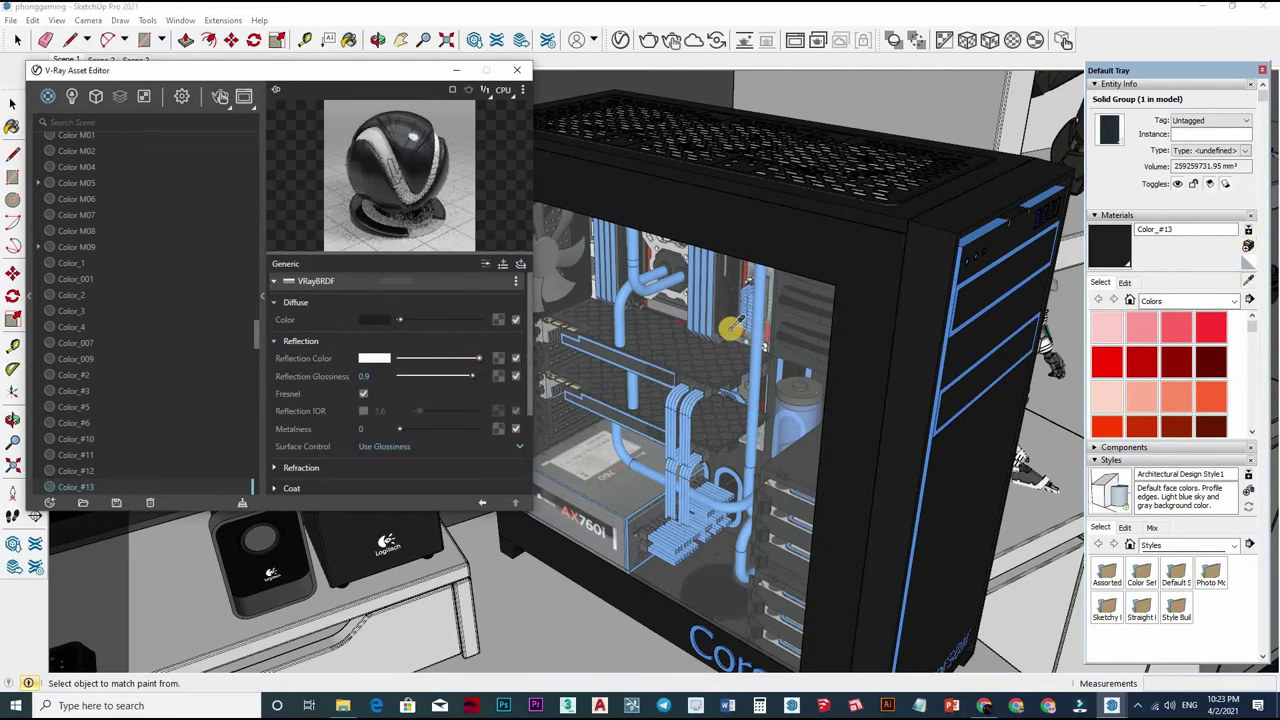
mouse_move(805, 321)
middle_down()
mouse_move(771, 309)
mouse_move(957, 289)
mouse_move(838, 377)
mouse_move(805, 365)
middle_up()
- Inspect the monitor's Color A08 and the poster's emissive [Color A07]1 materials
alt+click(805, 365)
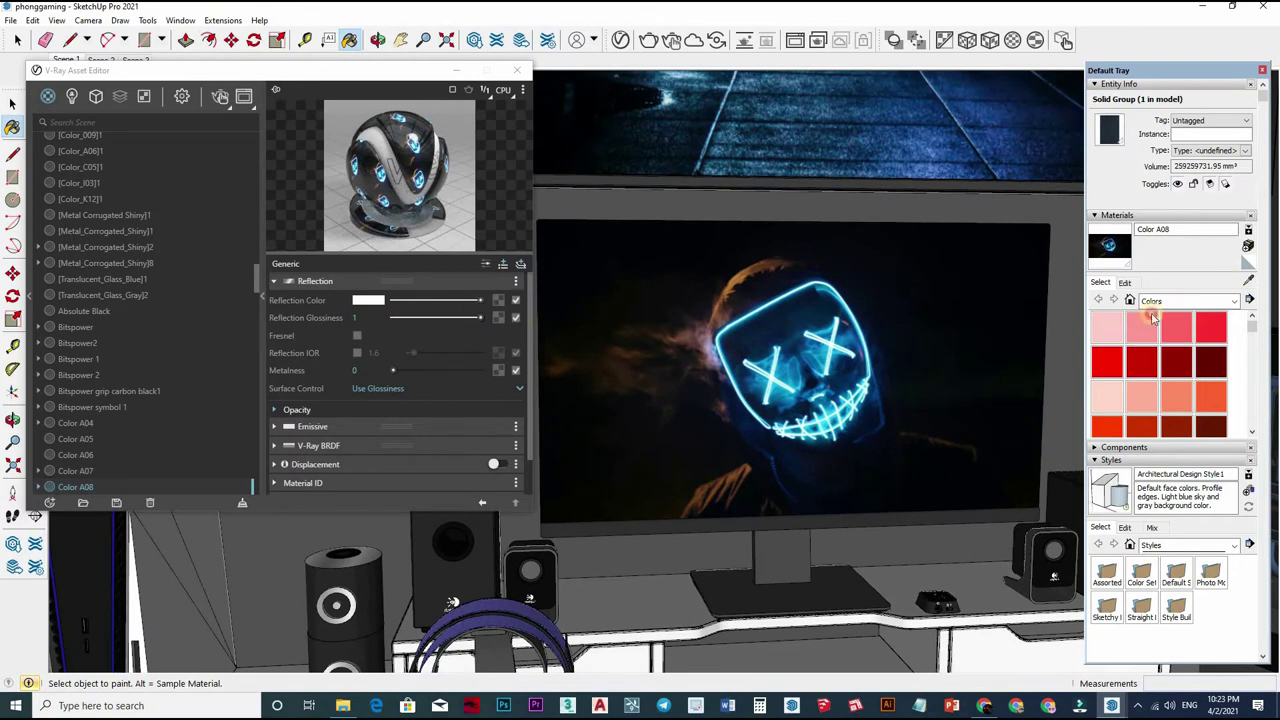
middle_drag(886, 323, 855, 267)
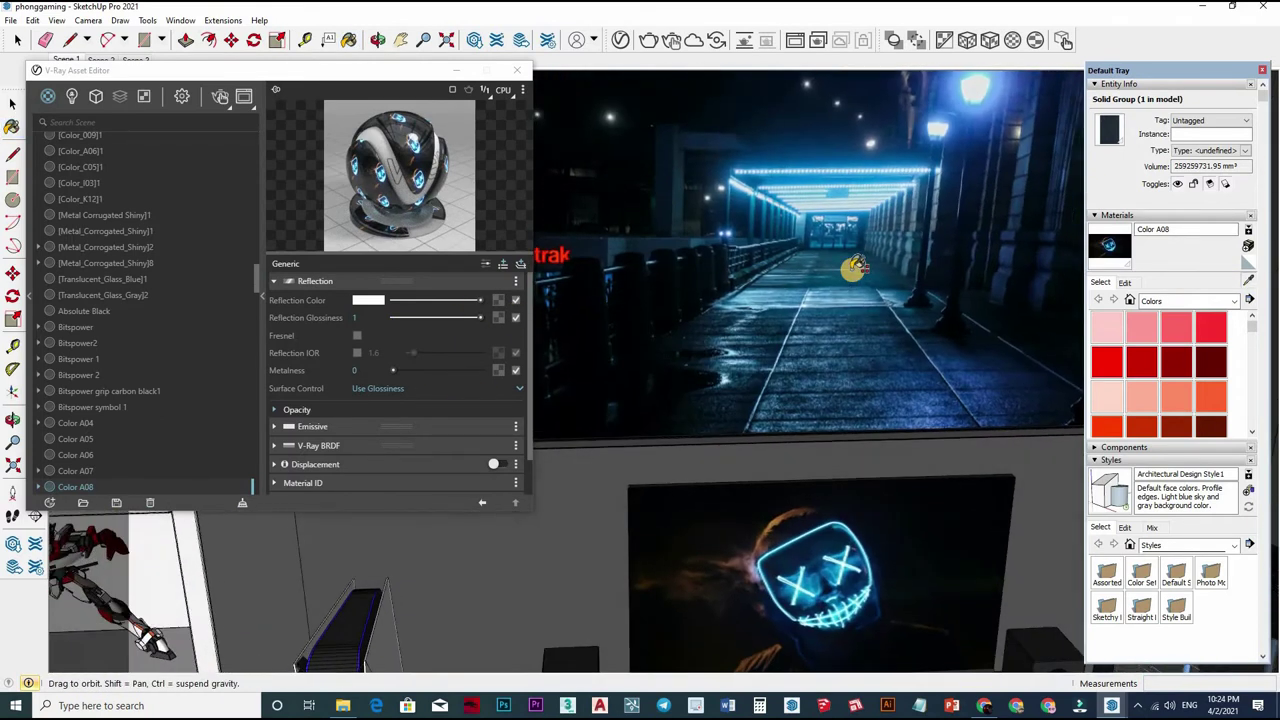
alt+click(855, 267)
scroll(814, 337, down, 3)
scroll(814, 337, up, 3)
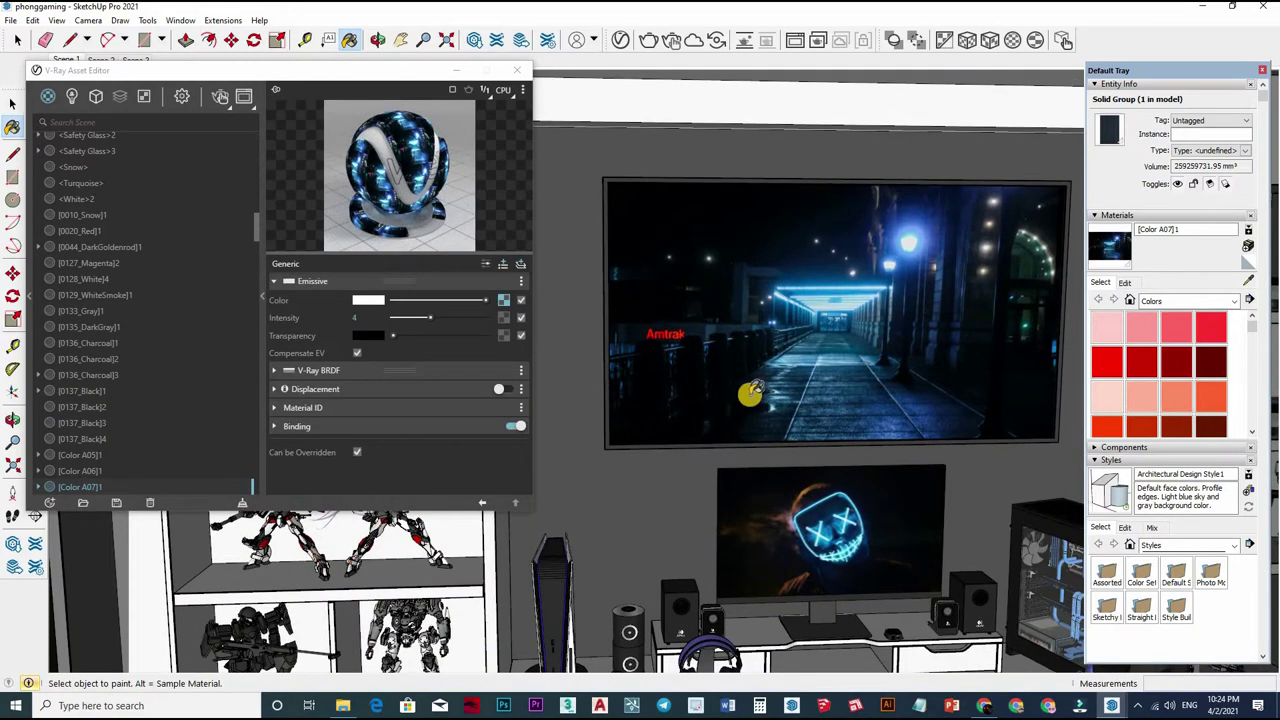
middle_drag(848, 436, 870, 420)
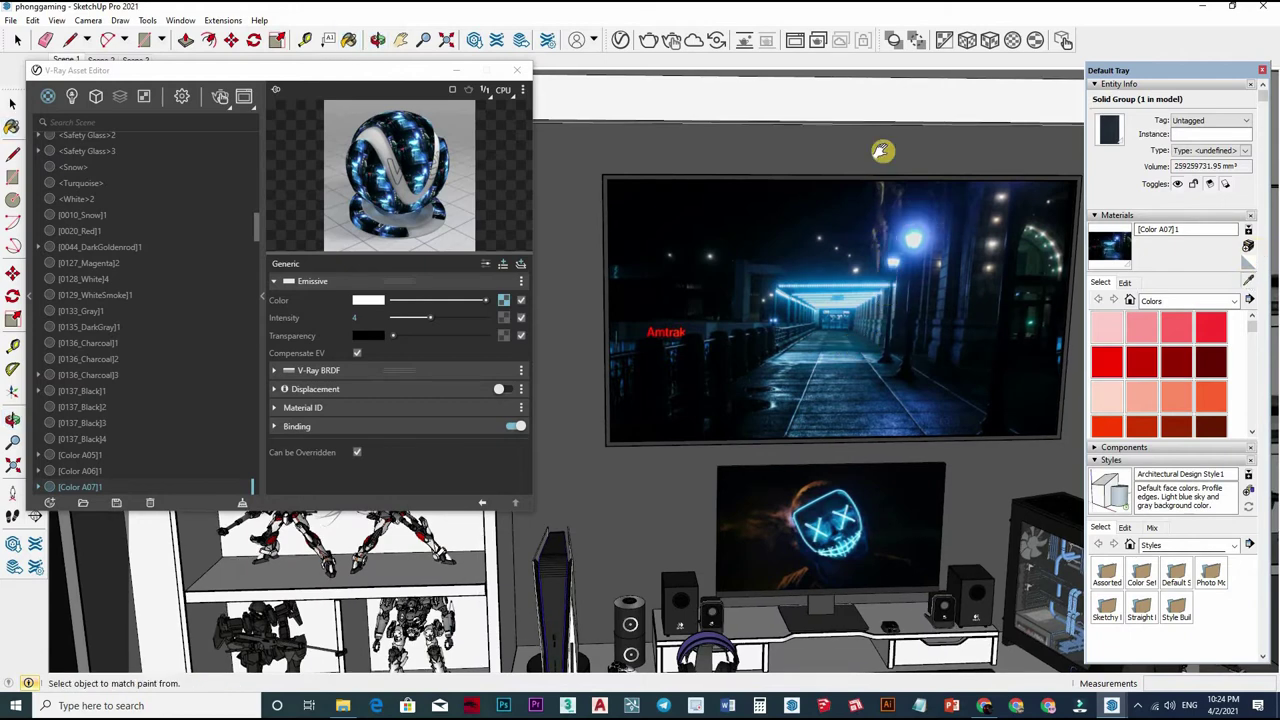
- Move in on the robot shelves and inspect the grey shelf's Color A06 material
mouse_move(881, 151)
middle_down()
mouse_move(866, 220)
mouse_move(954, 291)
mouse_move(811, 343)
mouse_move(727, 450)
mouse_move(809, 409)
middle_up()
scroll(809, 409, up, 2)
scroll(814, 366, up, 3)
mouse_move(829, 331)
middle_down()
mouse_move(855, 340)
mouse_move(877, 306)
mouse_move(781, 308)
mouse_move(677, 337)
middle_up()
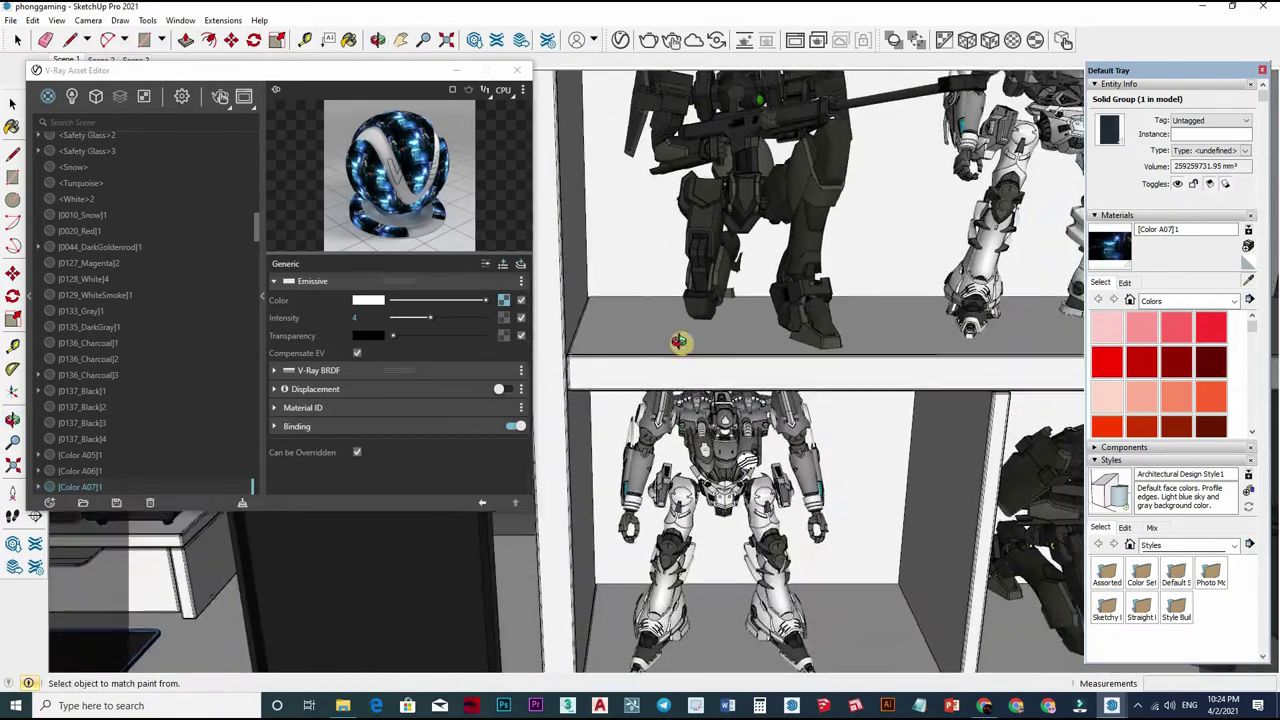
scroll(820, 334, up, 2)
scroll(866, 323, up, 2)
middle_drag(866, 323, 920, 250)
scroll(920, 250, down, 3)
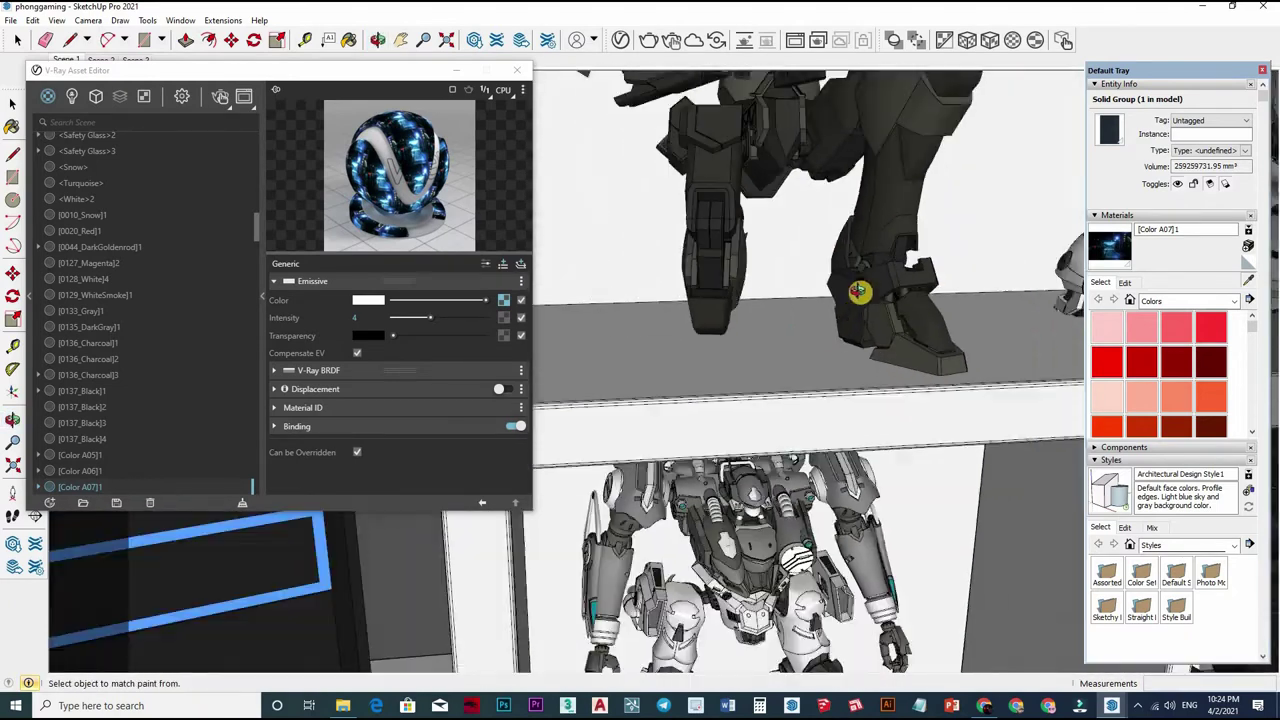
scroll(880, 240, down, 4)
scroll(809, 194, up, 3)
scroll(893, 291, up, 2)
middle_drag(893, 291, 691, 286)
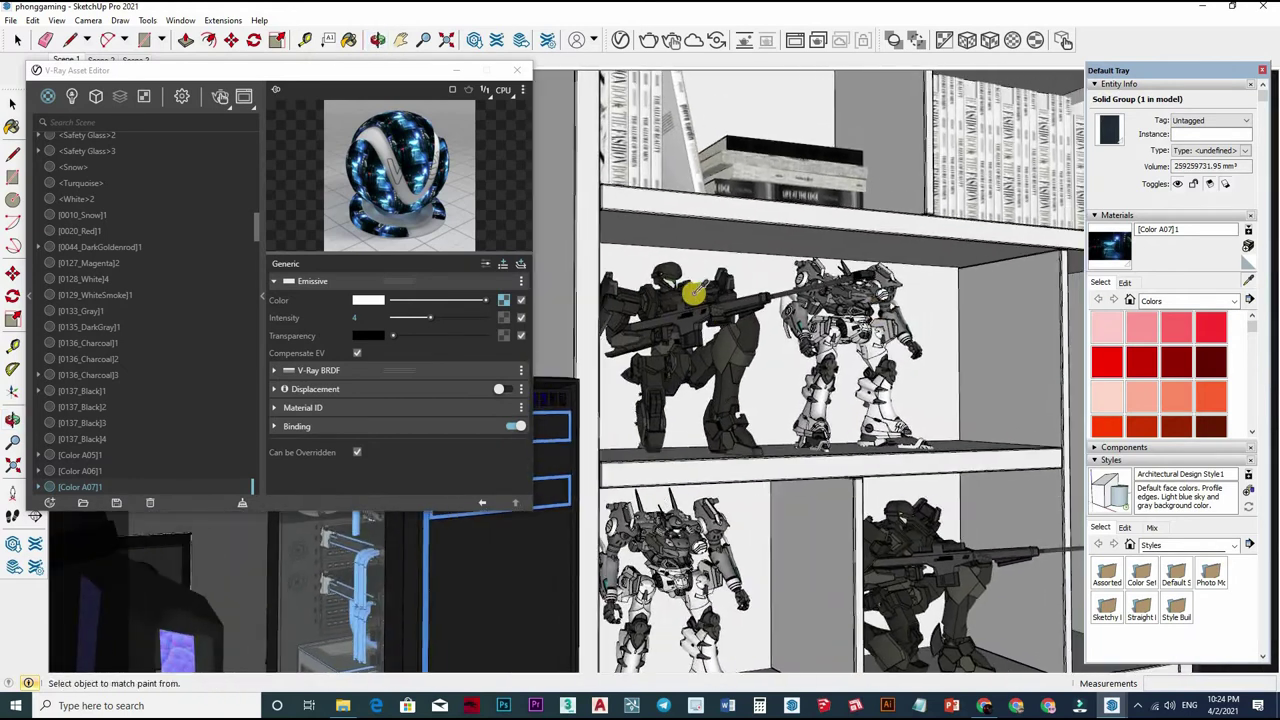
scroll(723, 303, up, 2)
scroll(674, 200, up, 2)
scroll(642, 225, up, 3)
middle_drag(642, 225, 720, 249)
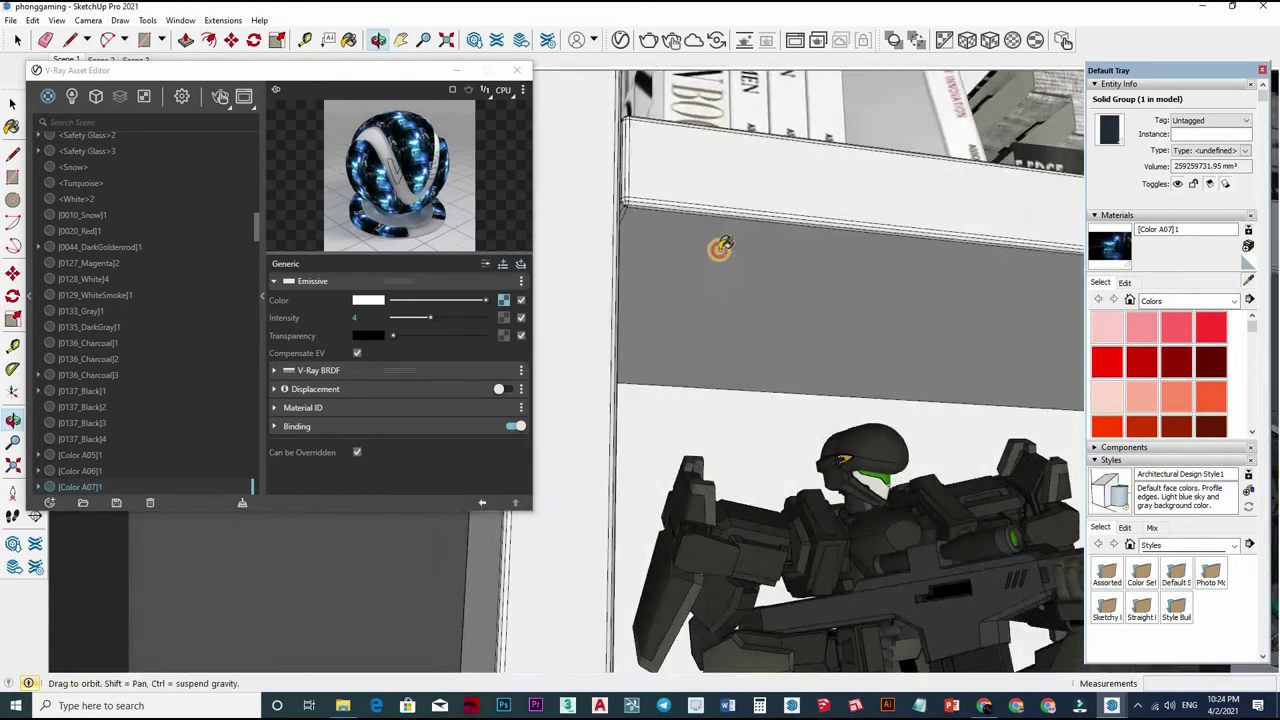
alt+click(746, 308)
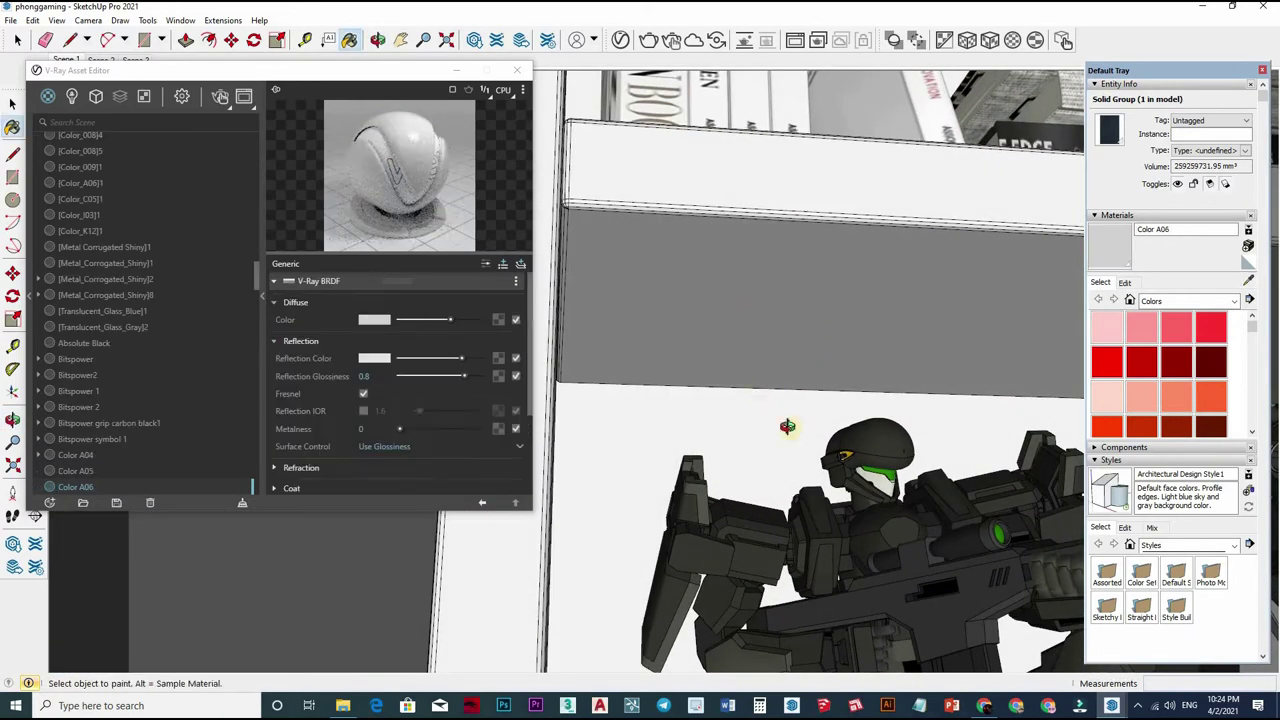
- Close the V-Ray Asset Editor and return to the Scene 1 front view of the desk wall
mouse_move(788, 426)
middle_down()
mouse_move(900, 360)
mouse_move(1033, 312)
middle_up()
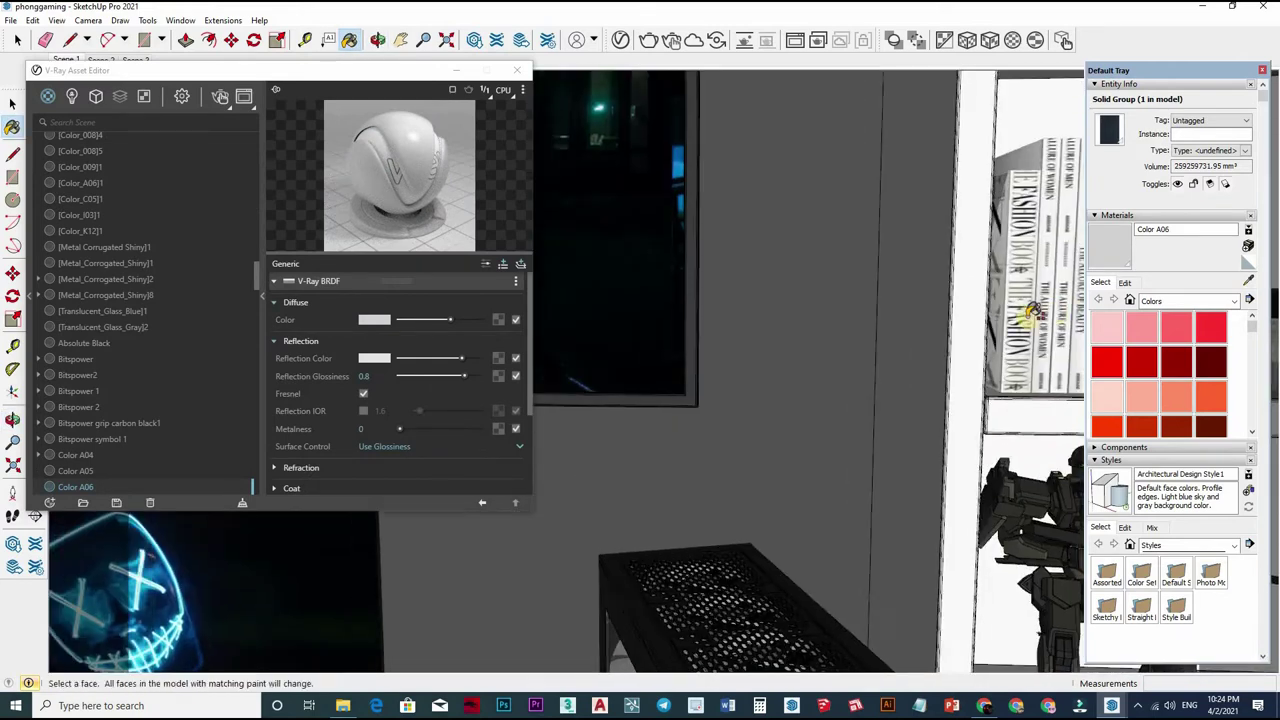
scroll(734, 349, down, 3)
scroll(929, 337, down, 3)
scroll(880, 354, down, 2)
scroll(703, 452, up, 3)
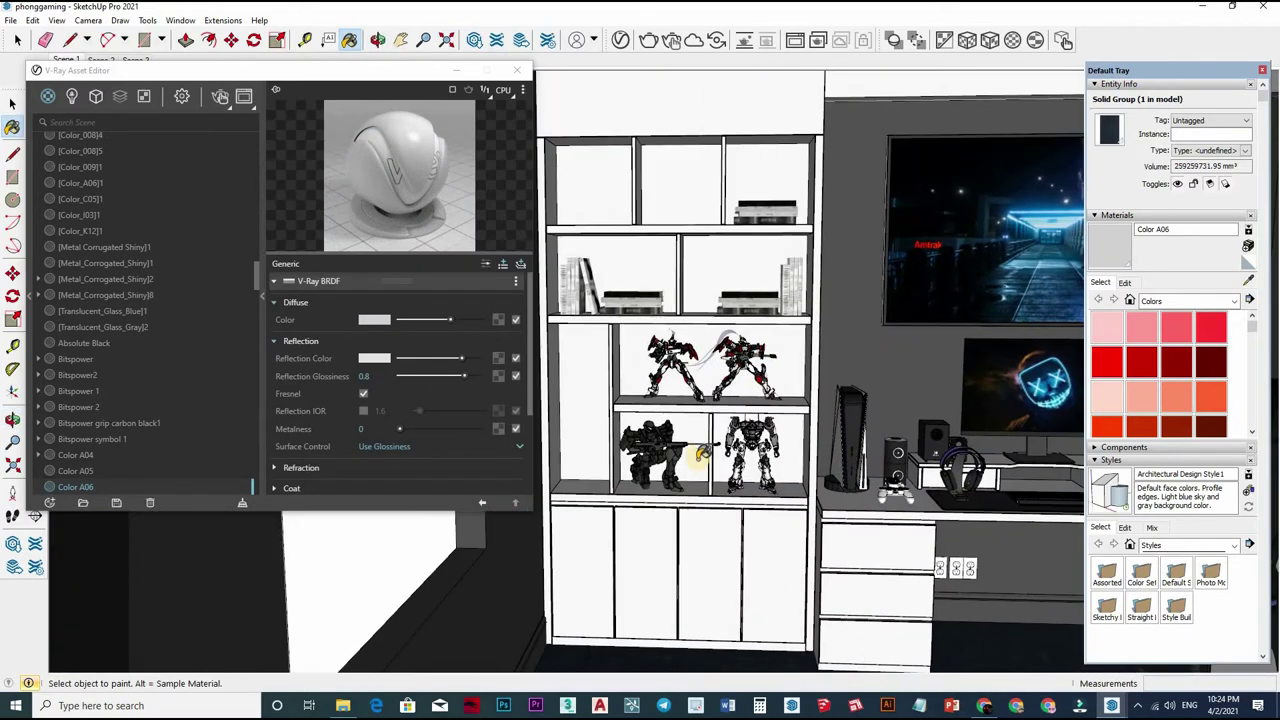
scroll(857, 457, up, 3)
scroll(886, 400, up, 2)
scroll(914, 257, down, 1)
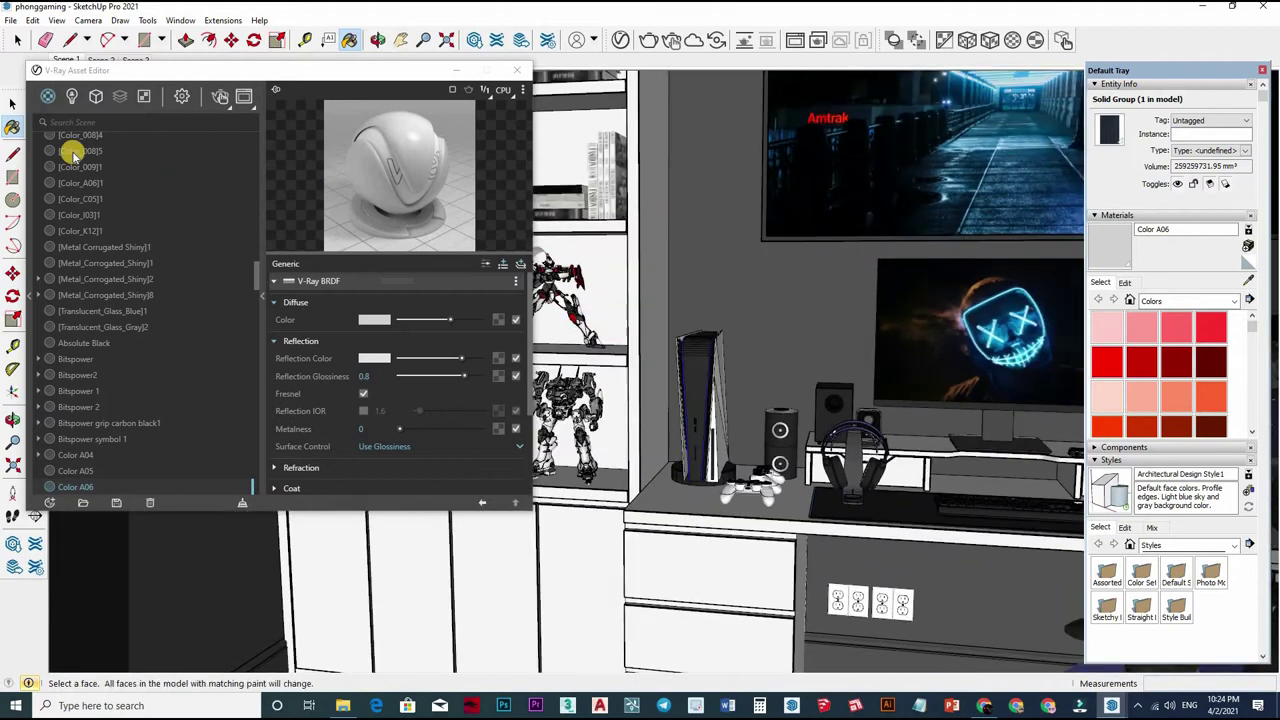
shift+middle_drag(631, 80, 546, 75)
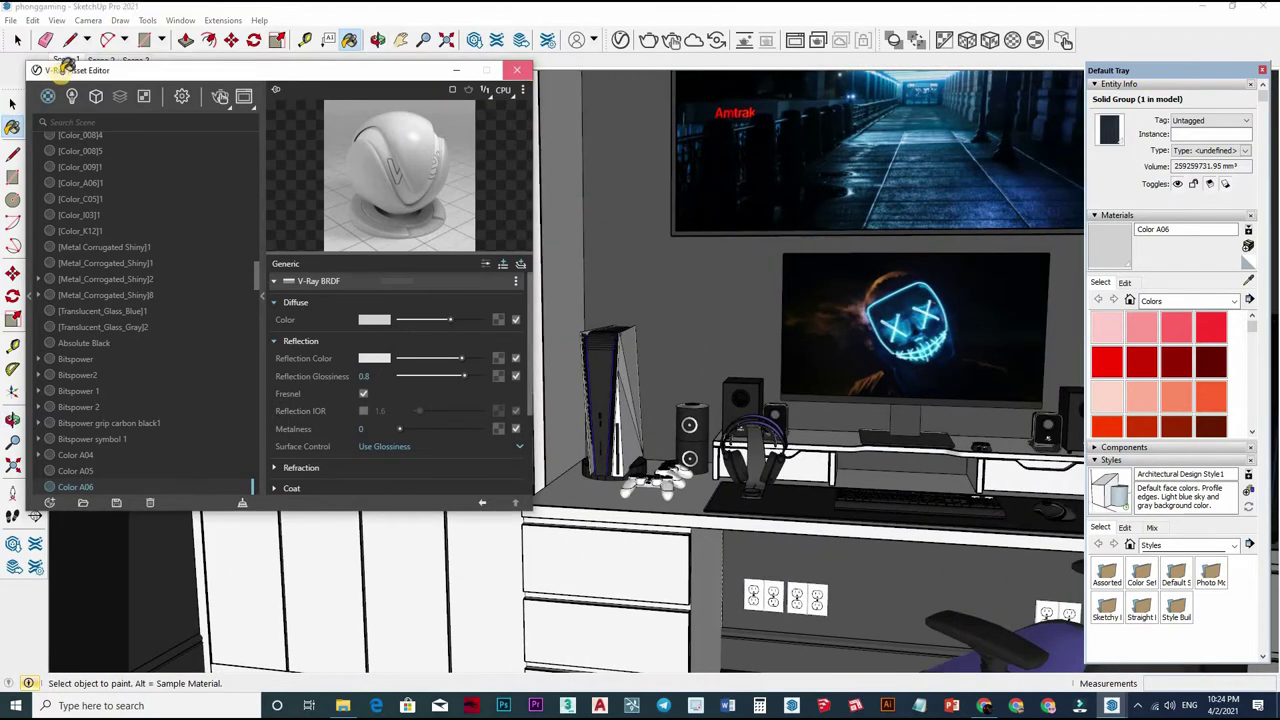
click(516, 70)
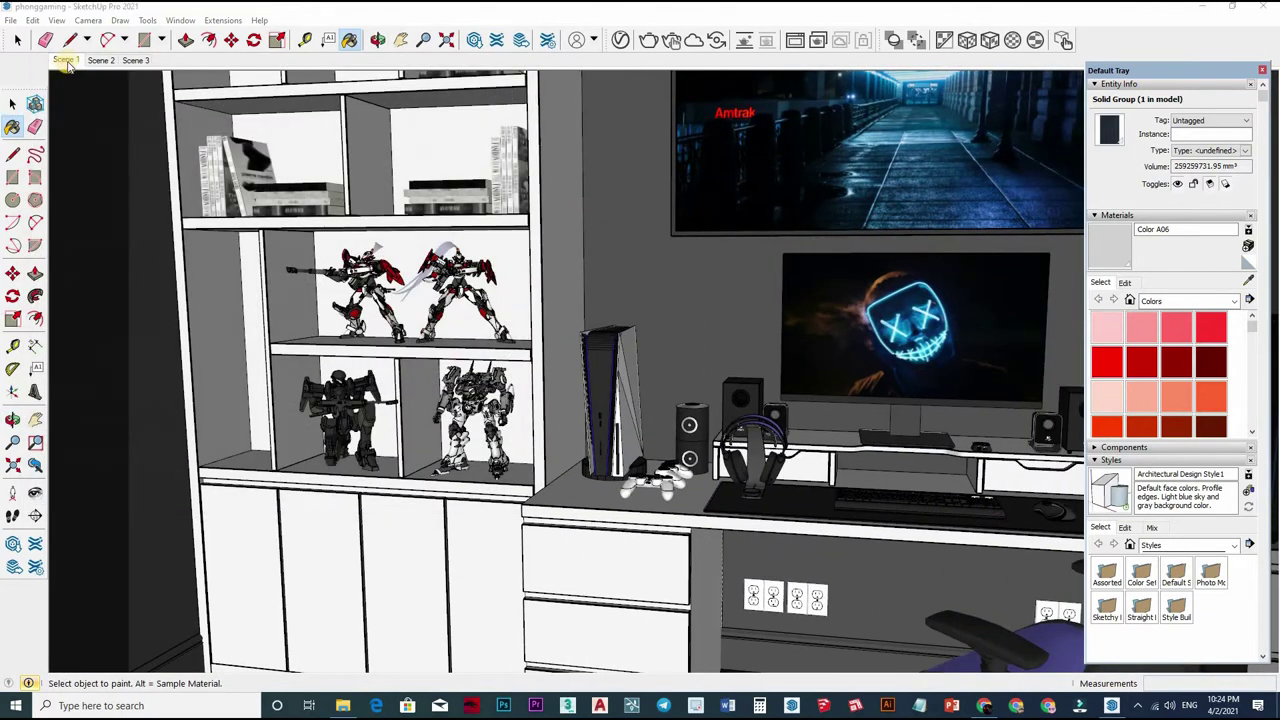
click(671, 40)
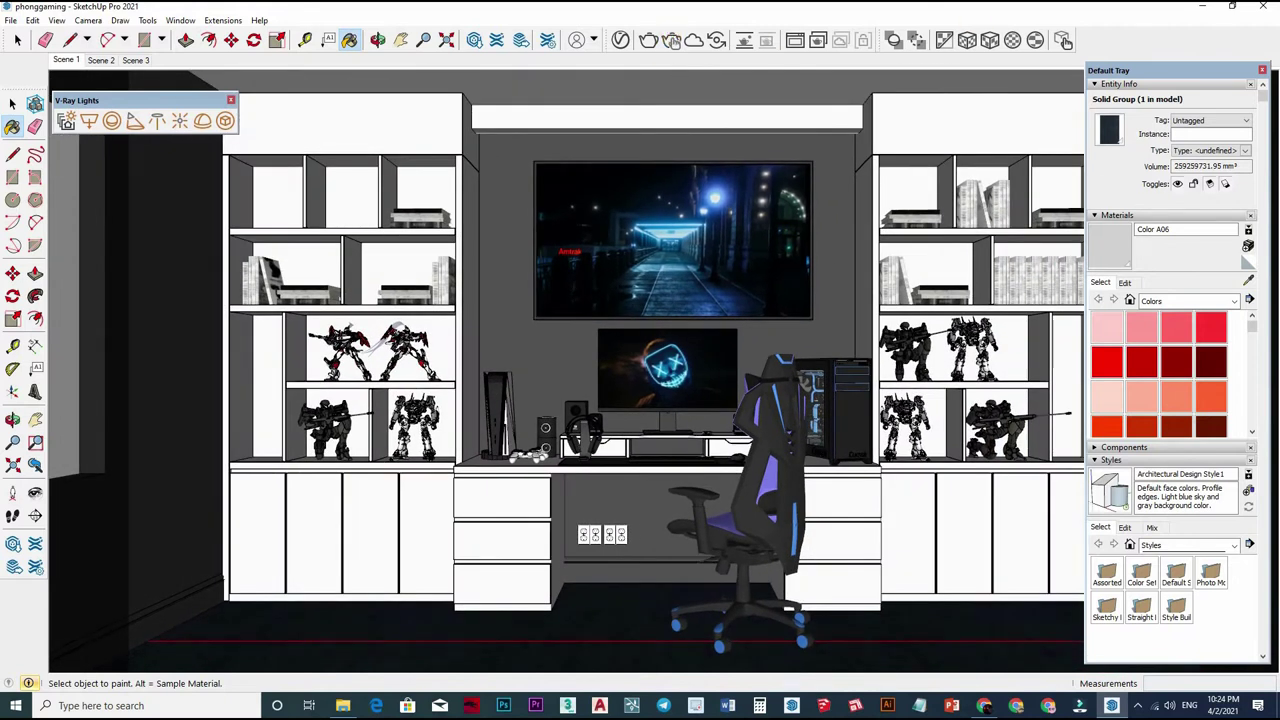
- Interactively render the front view in V-Ray and inspect it at 100%, then 50% zoom
click(671, 40)
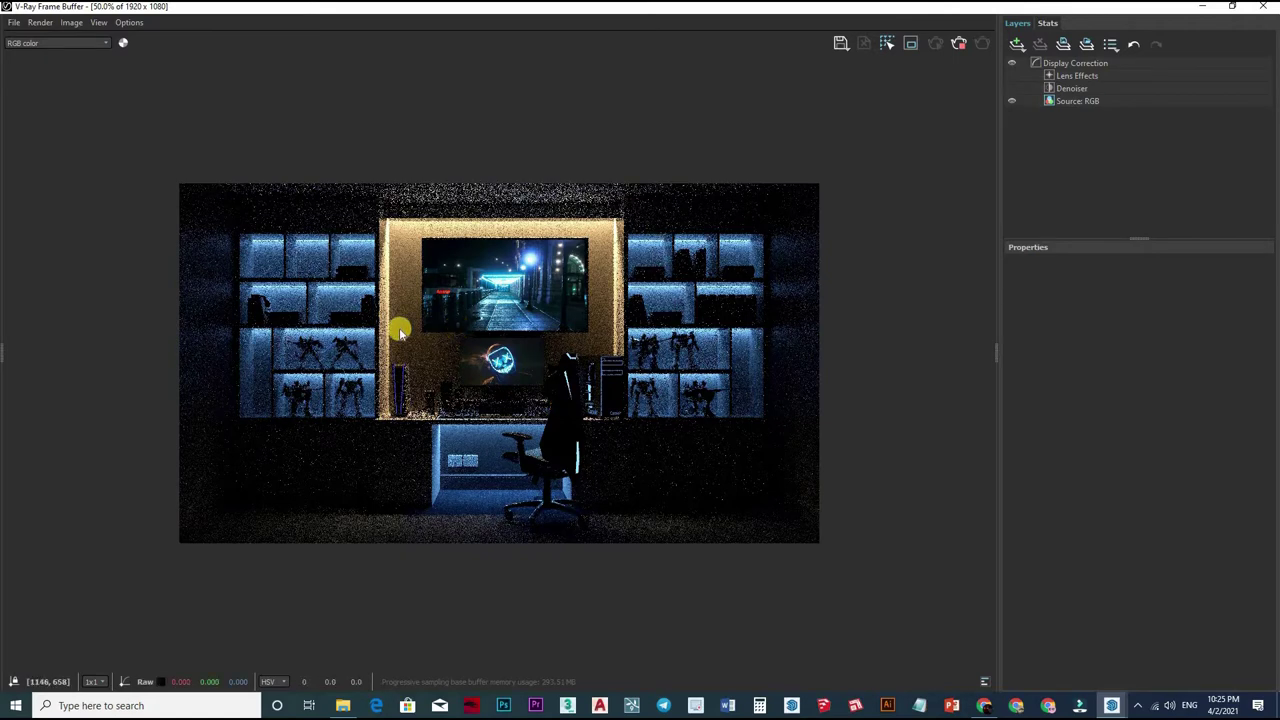
double_click(772, 358)
middle_drag(772, 358, 703, 236)
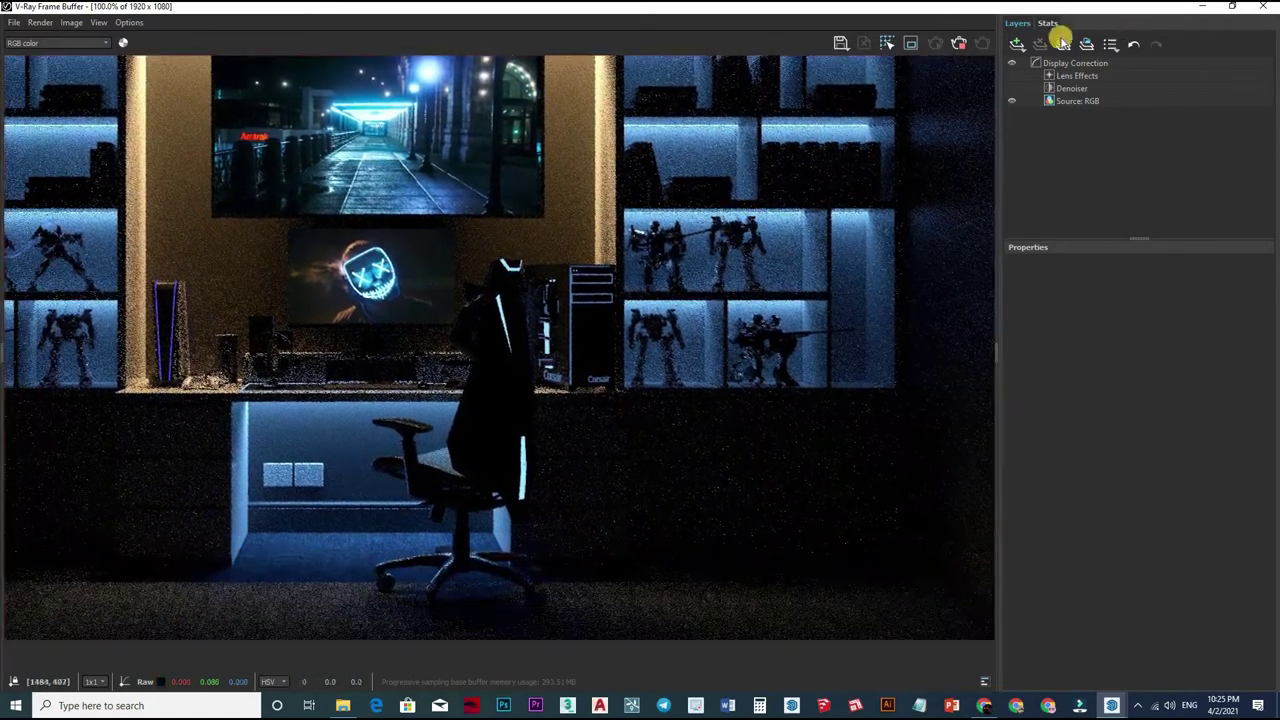
key(minus)
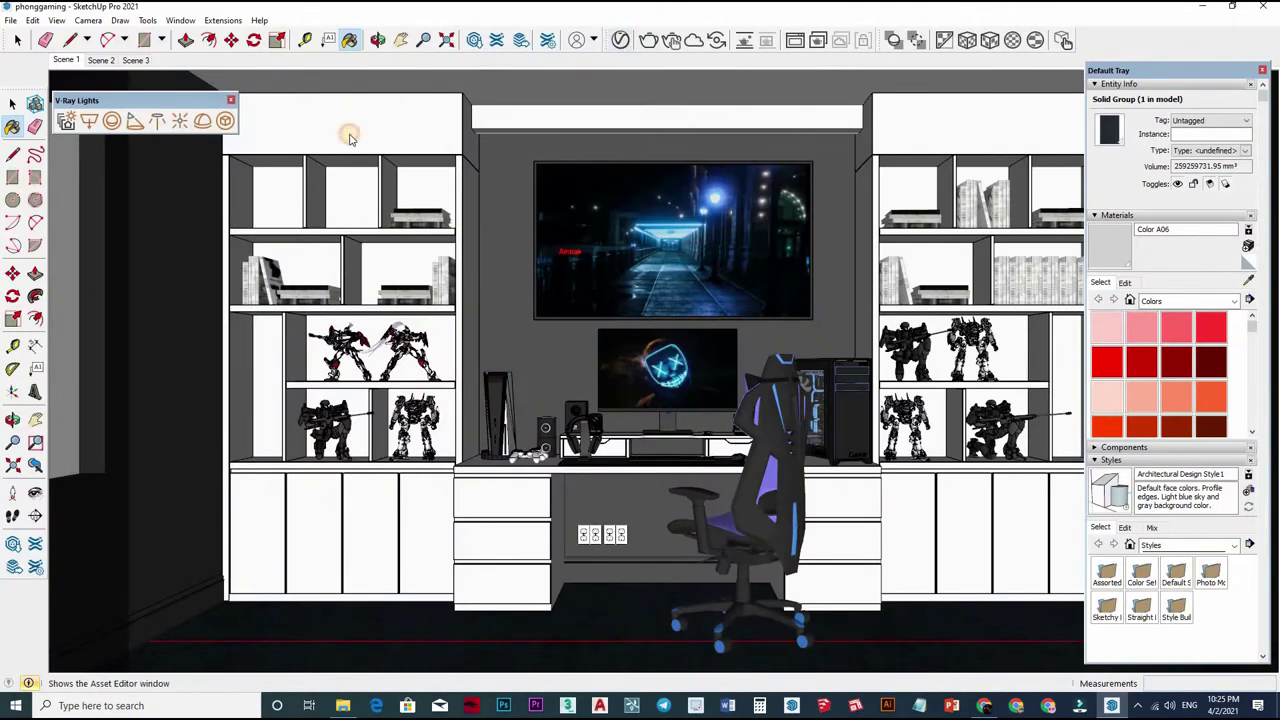
- In the V-Ray lights list, set the IES Light to 50000 and led 1 intensity to 120
click(346, 40)
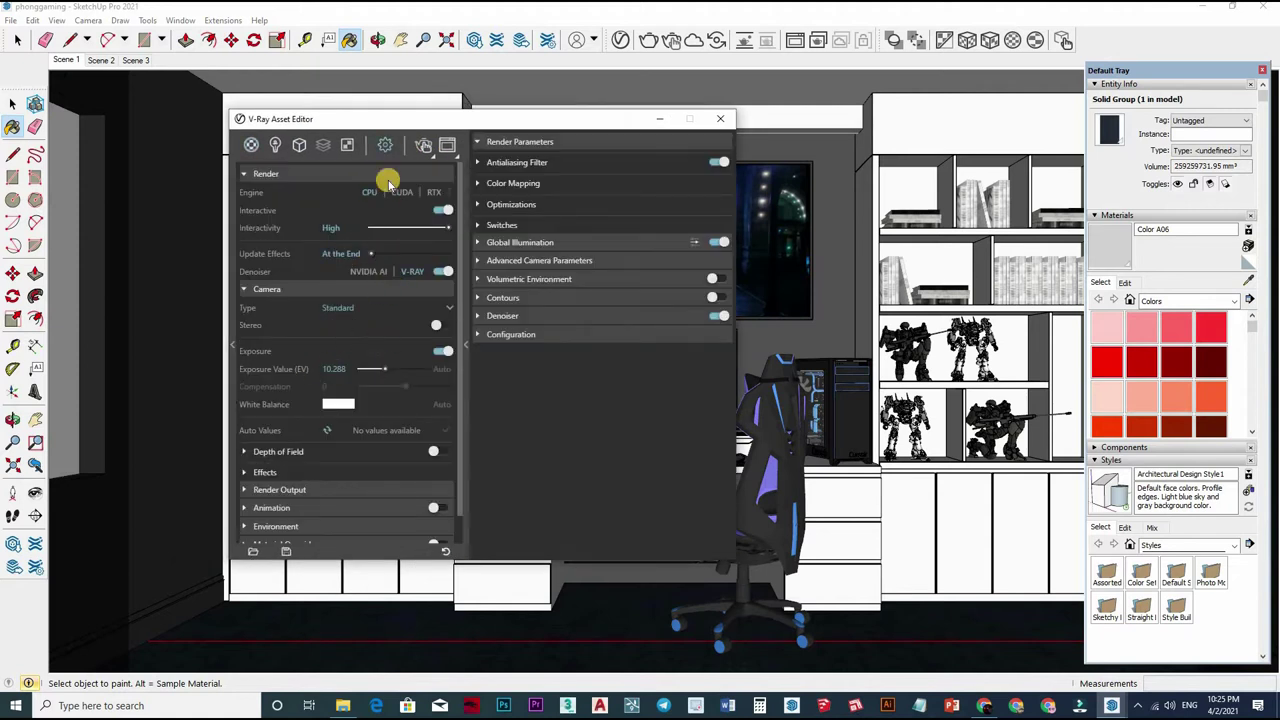
click(277, 144)
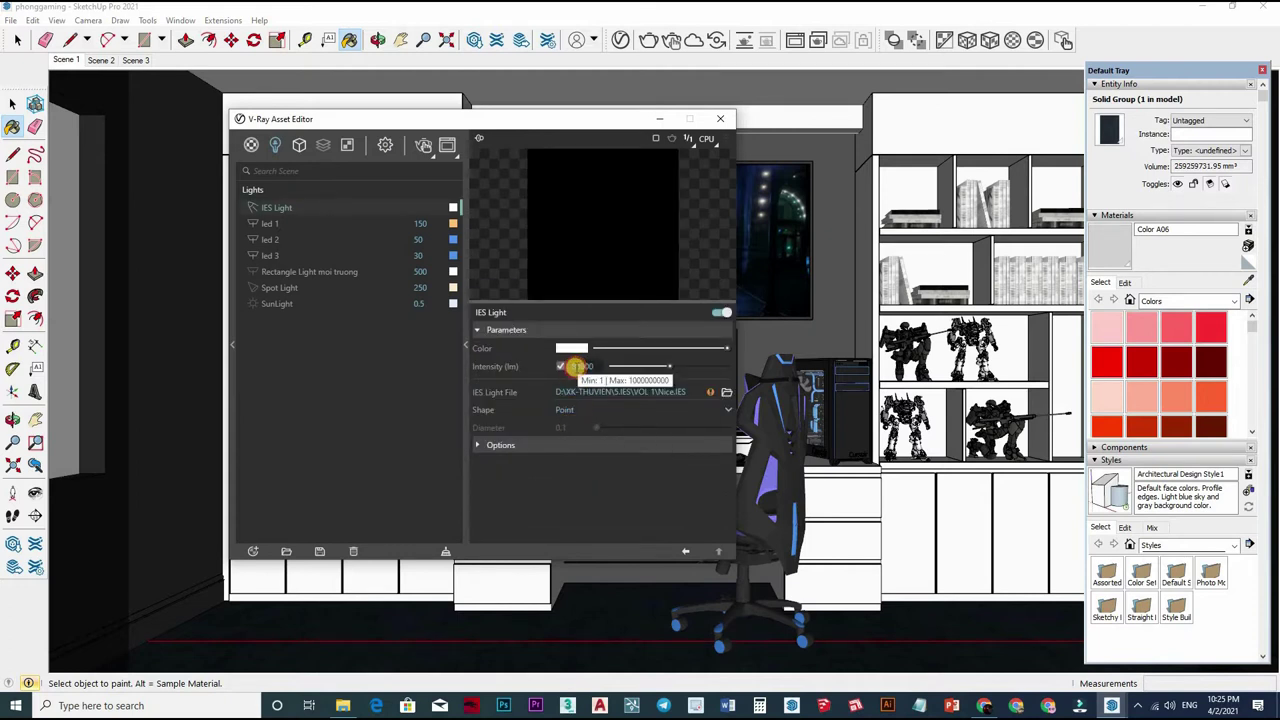
click(573, 368)
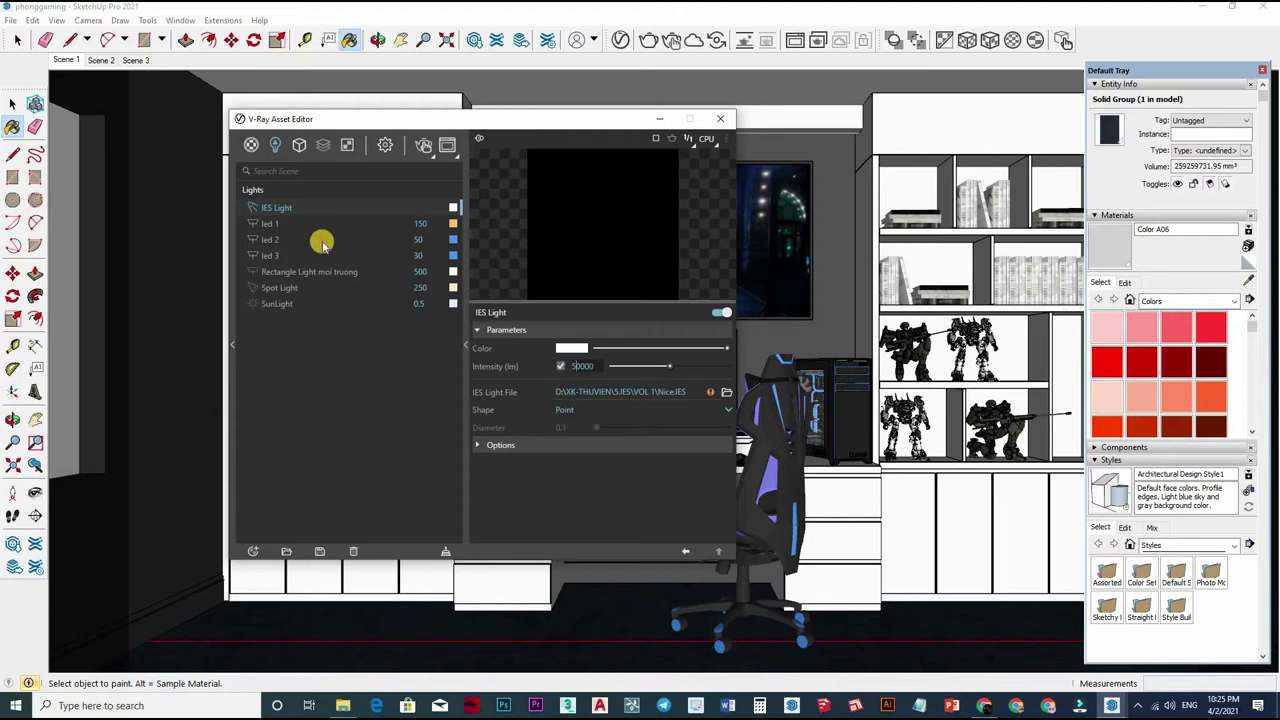
click(287, 228)
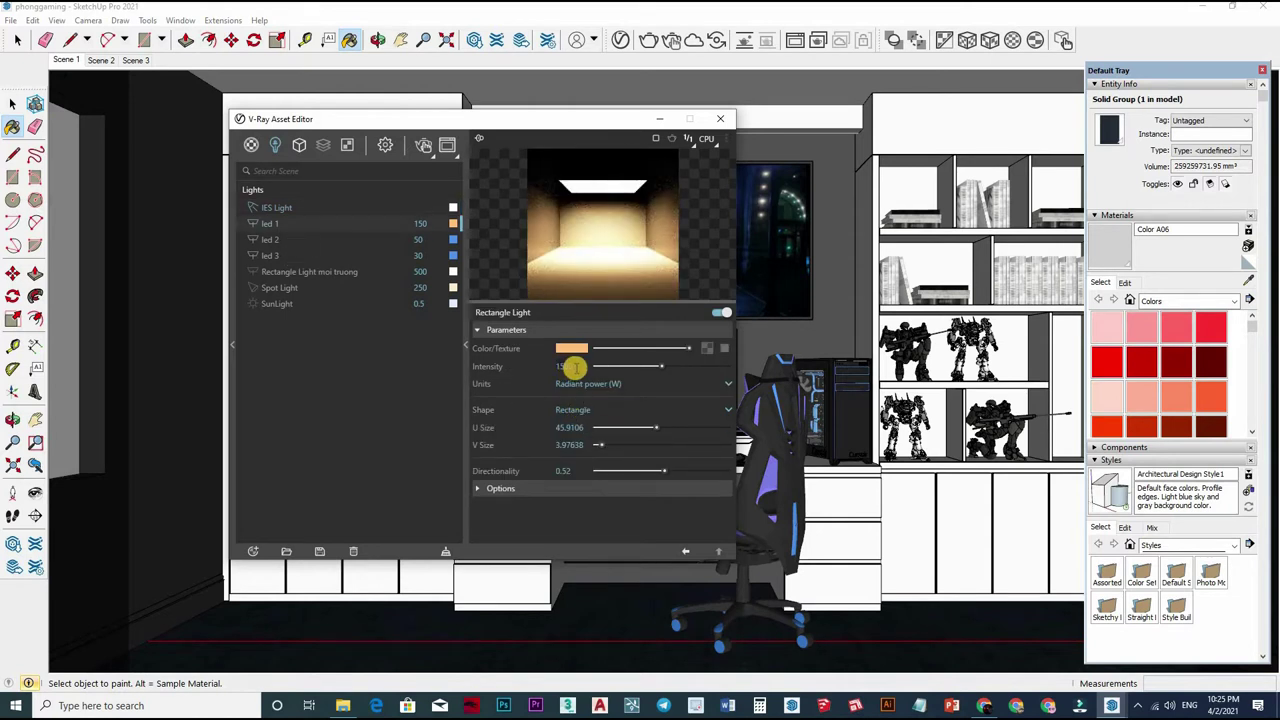
click(574, 367)
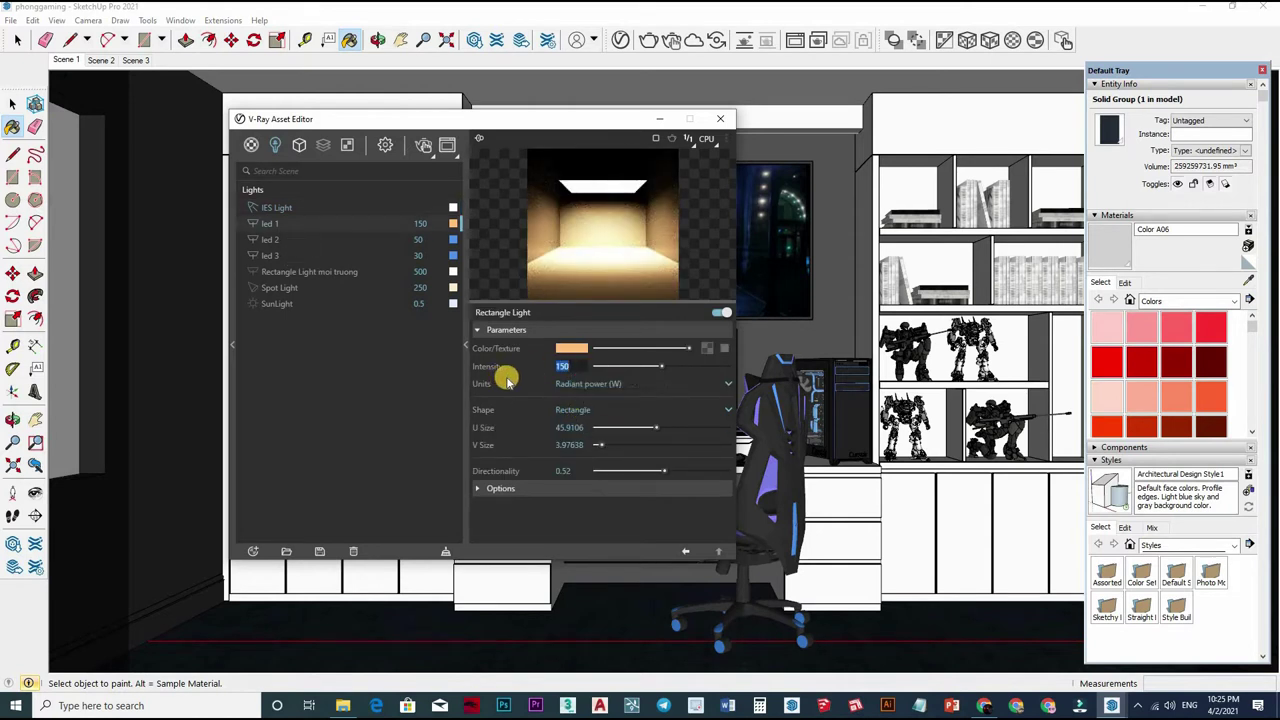
text(120)
key(Return)
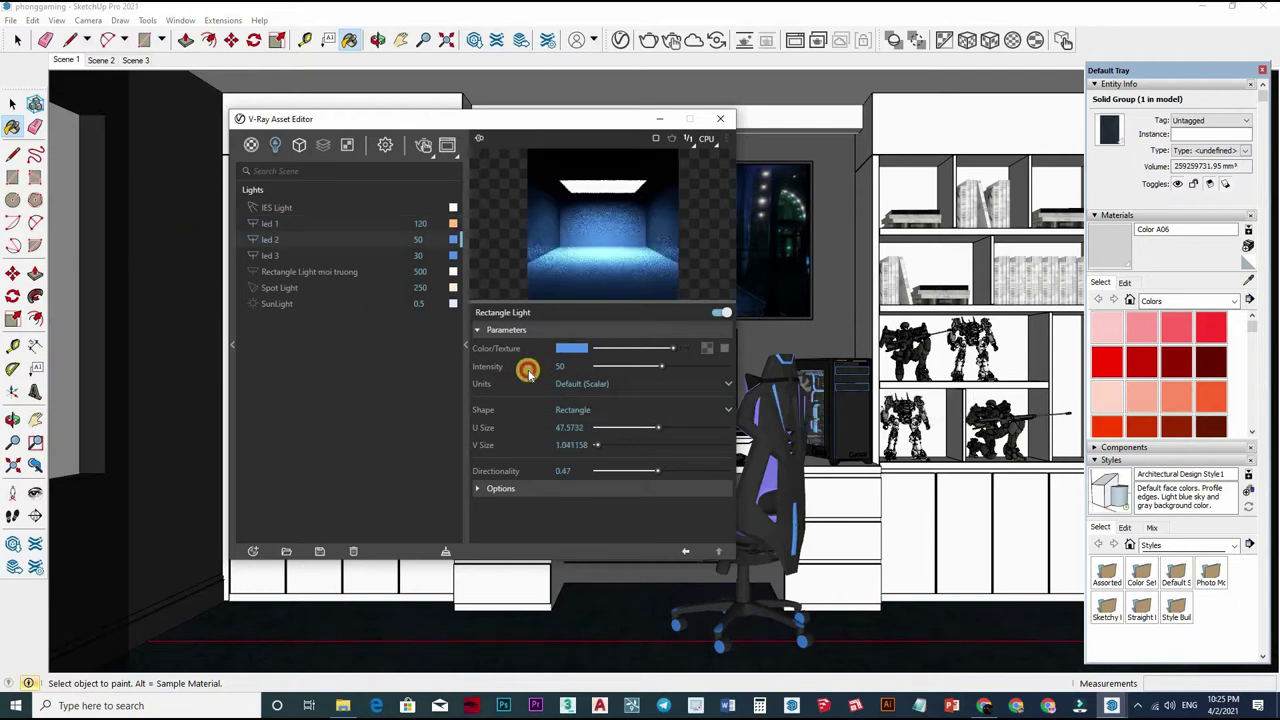
- Set led 2 intensity to 30 and expand the Options of led 2 and led 1
text(30)
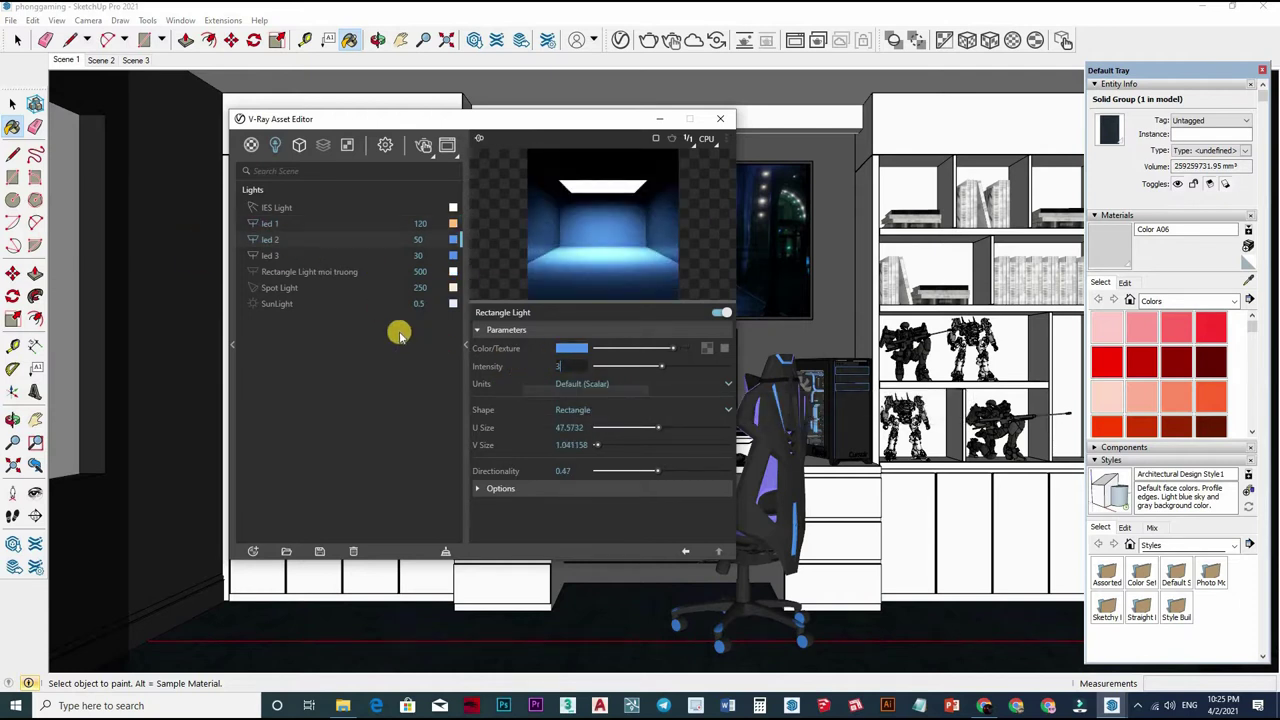
key(Return)
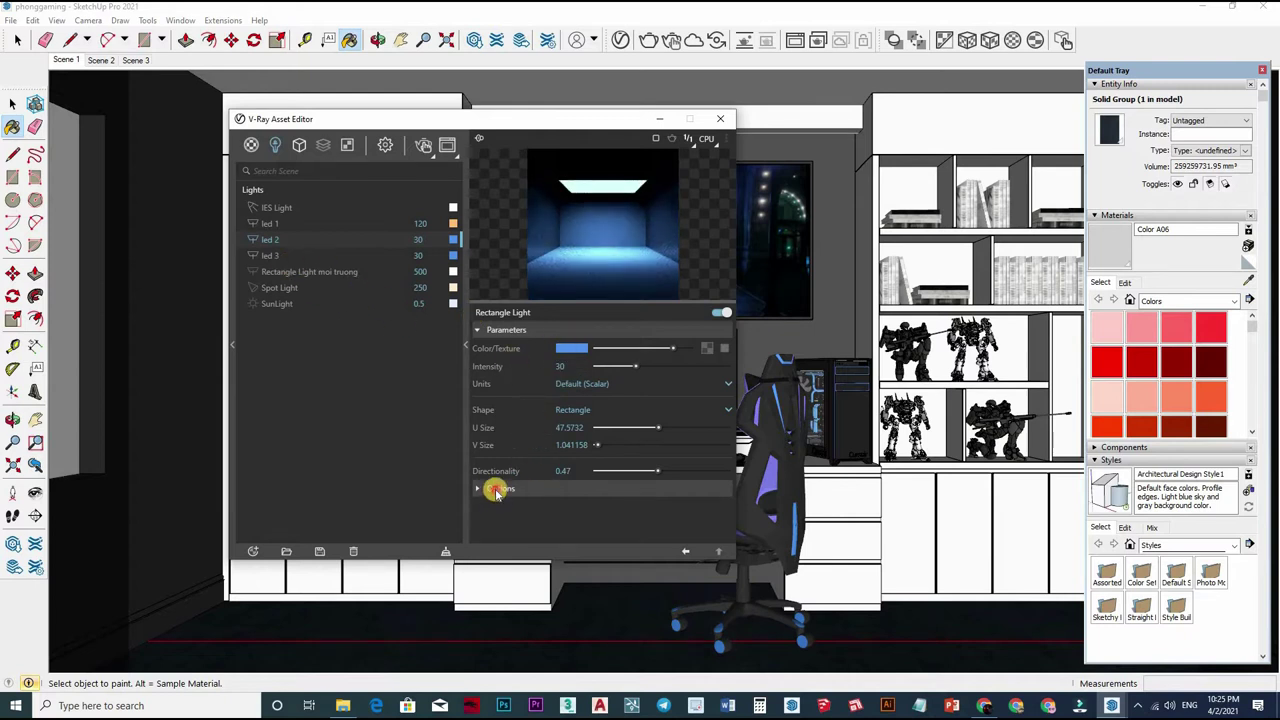
click(545, 493)
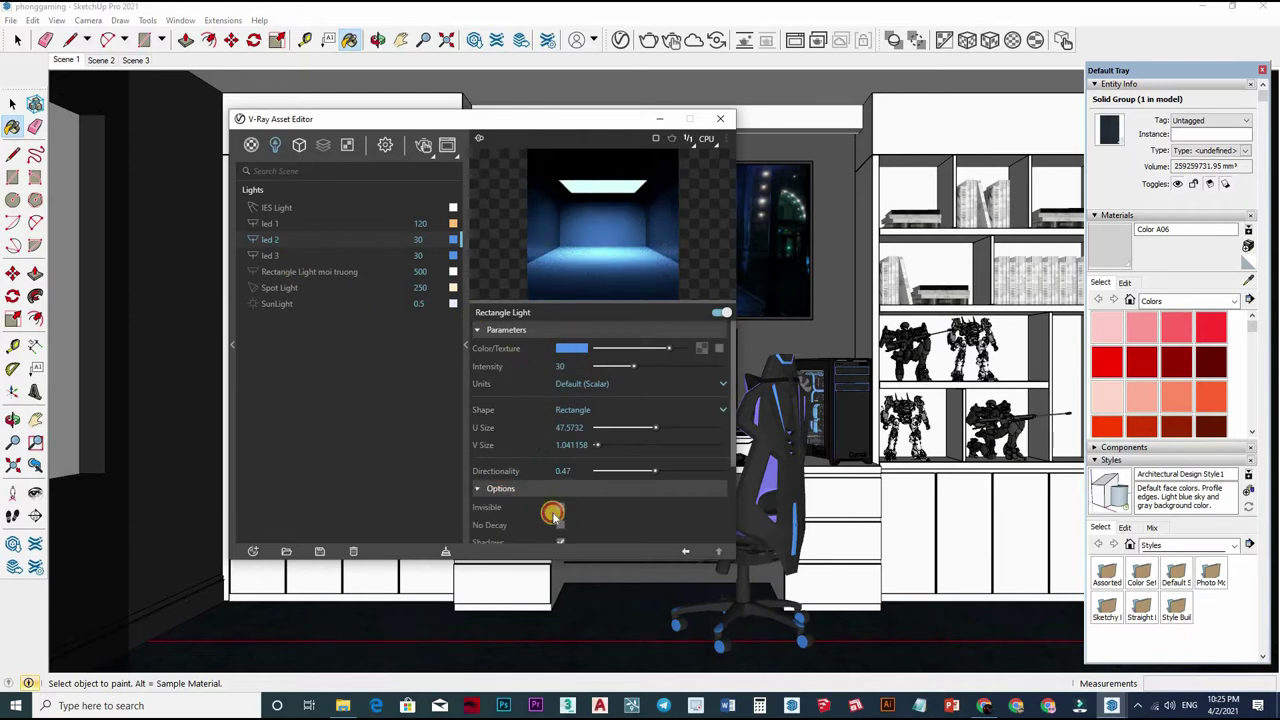
click(278, 228)
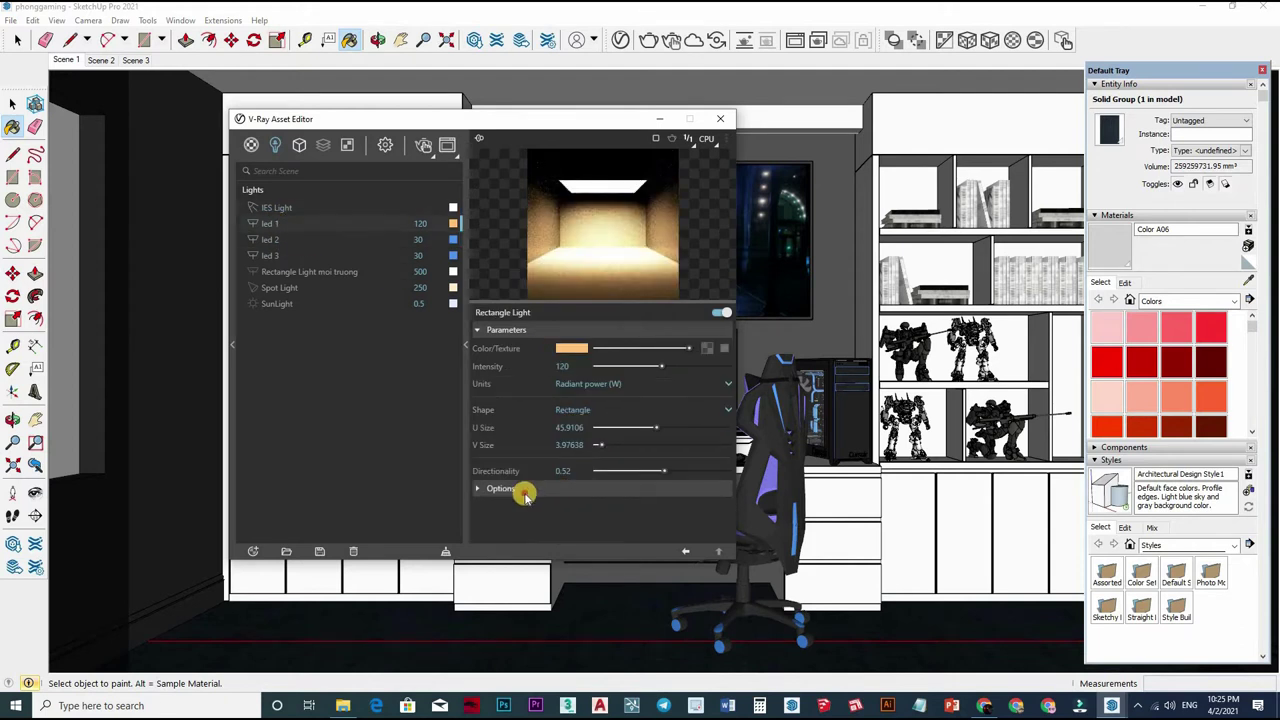
click(560, 500)
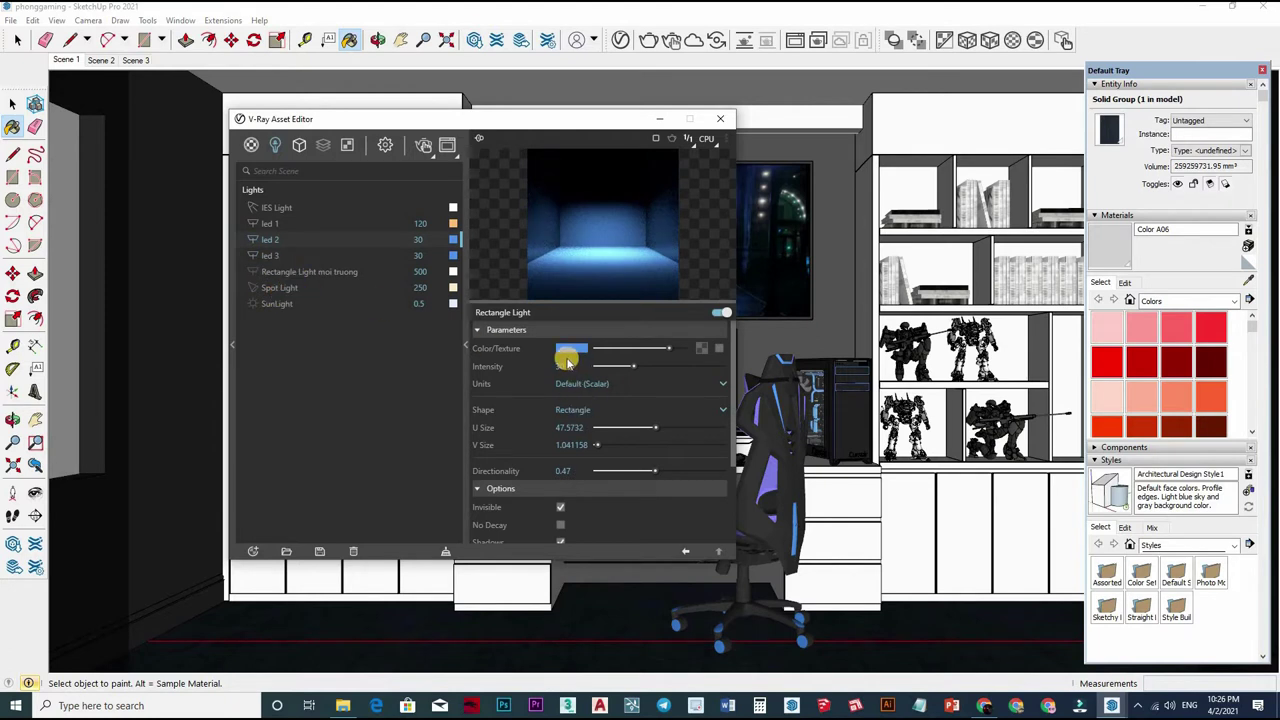
- Lower Rectangle Light moi truong's intensity to 250 and review the Spot Light and SunLight settings
click(566, 488)
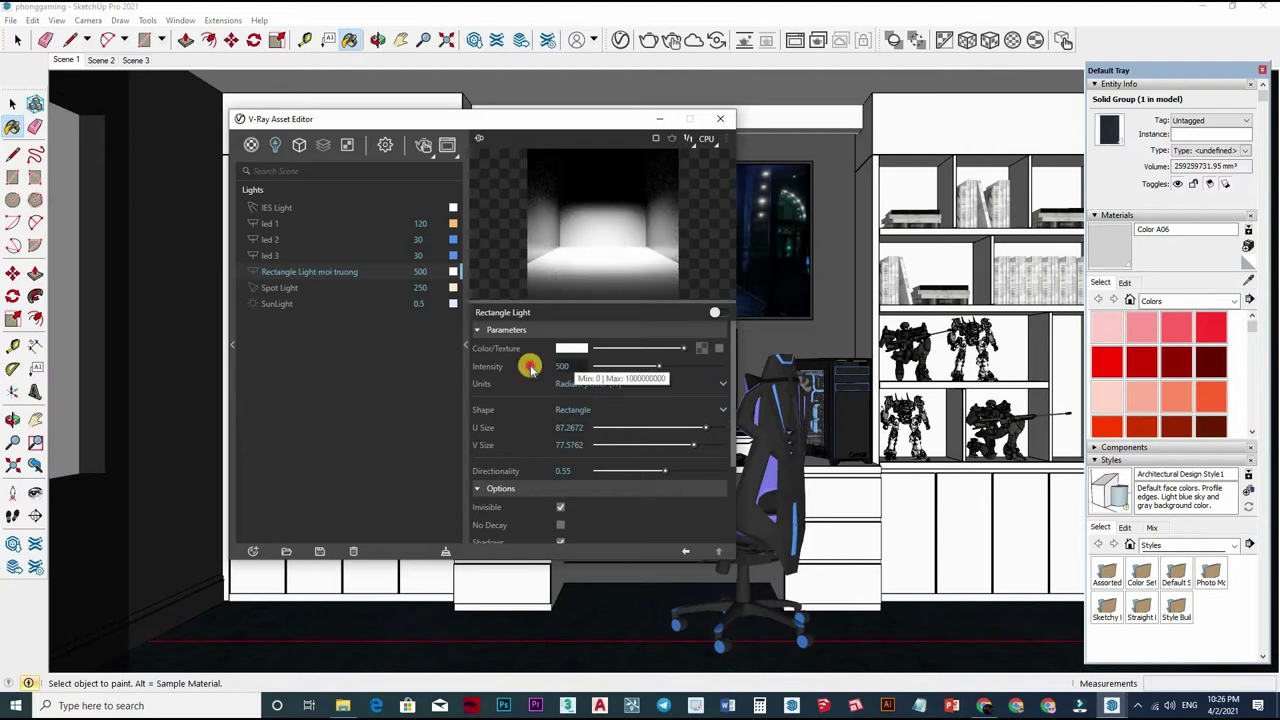
drag(530, 369, 487, 378)
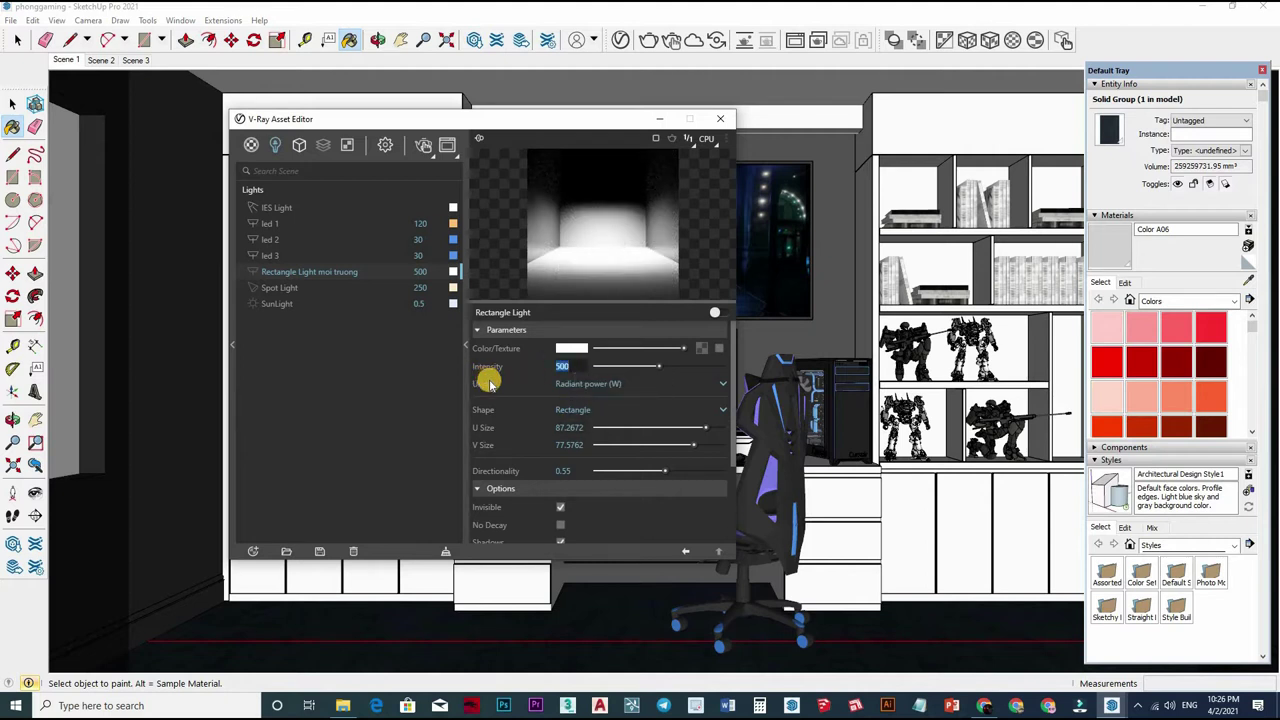
text(250)
key(Return)
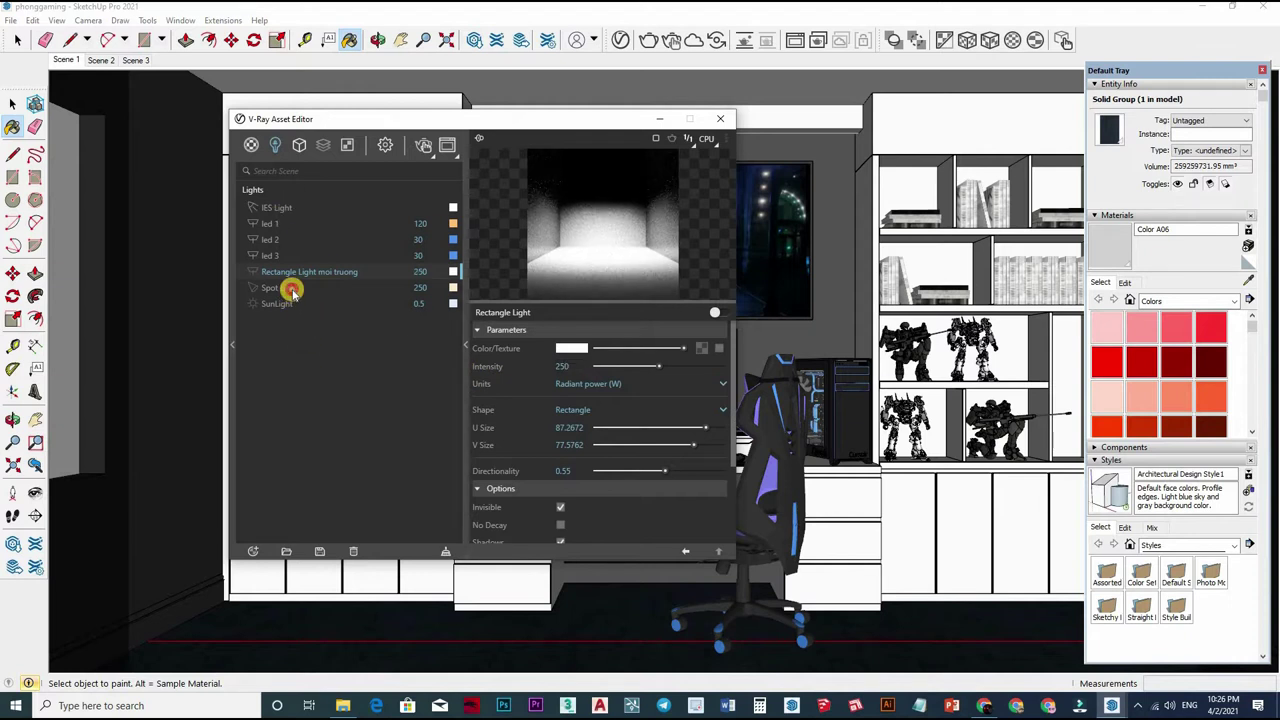
click(287, 289)
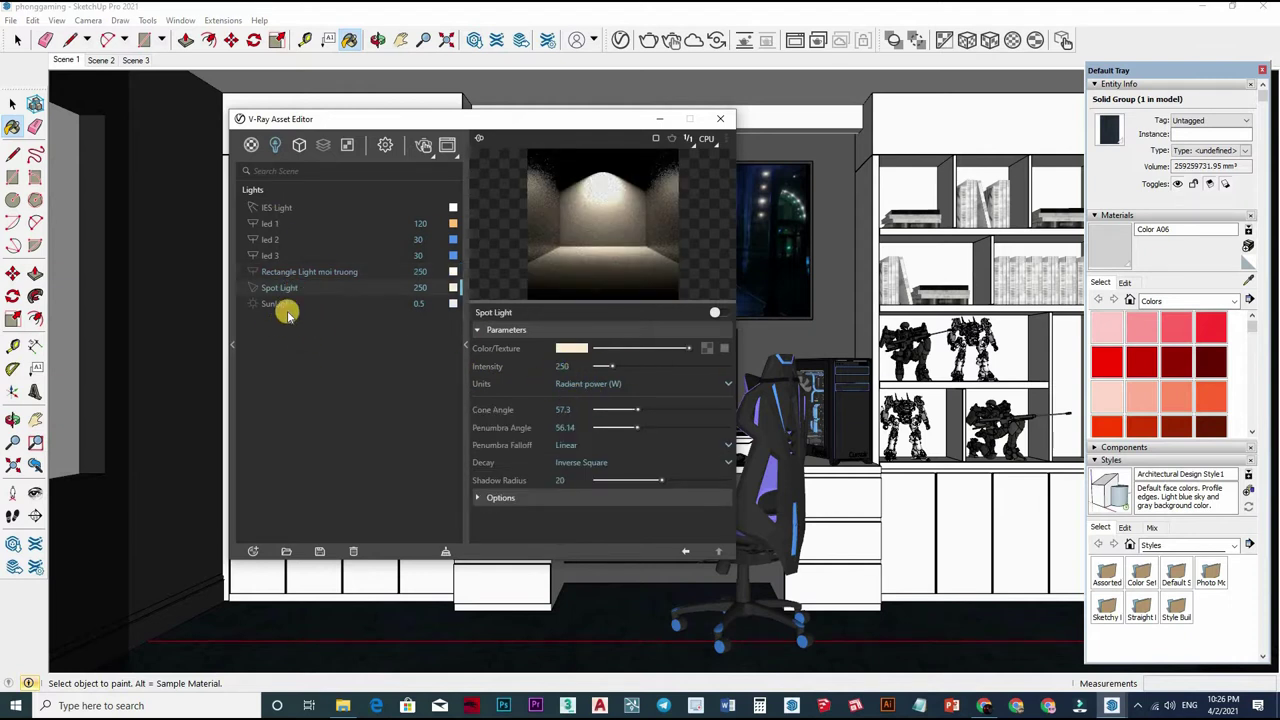
click(440, 305)
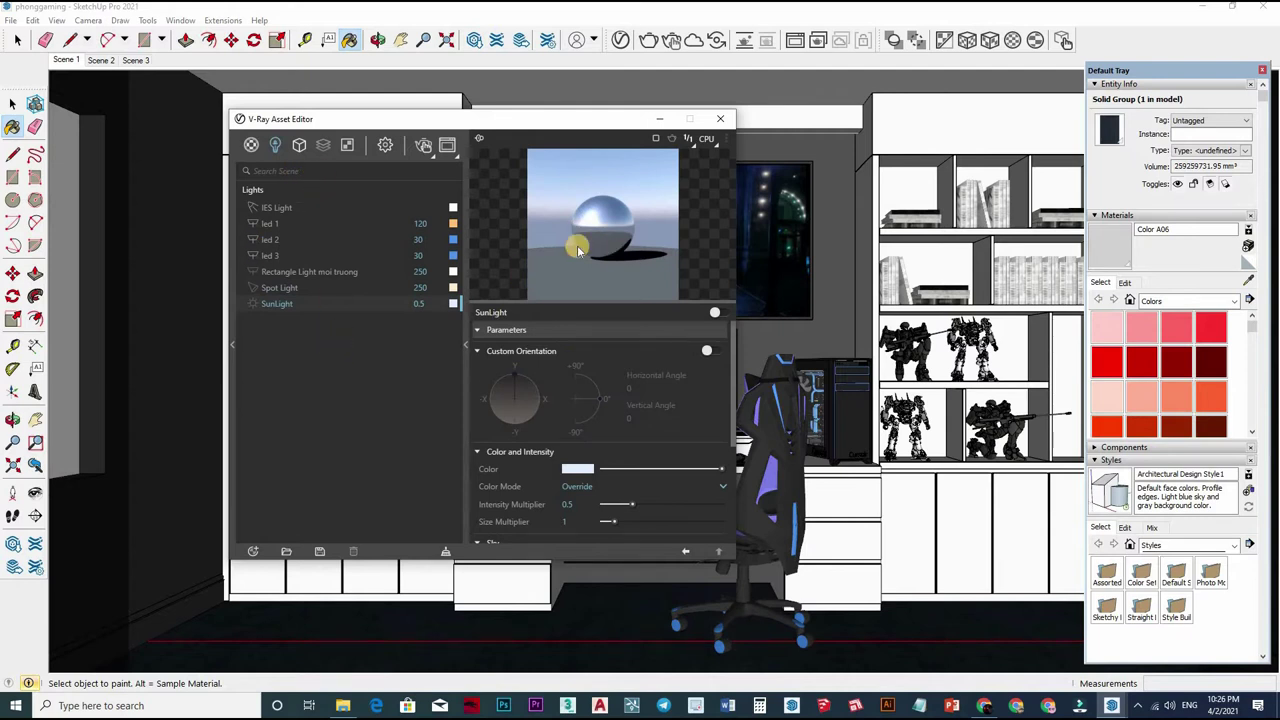
click(385, 146)
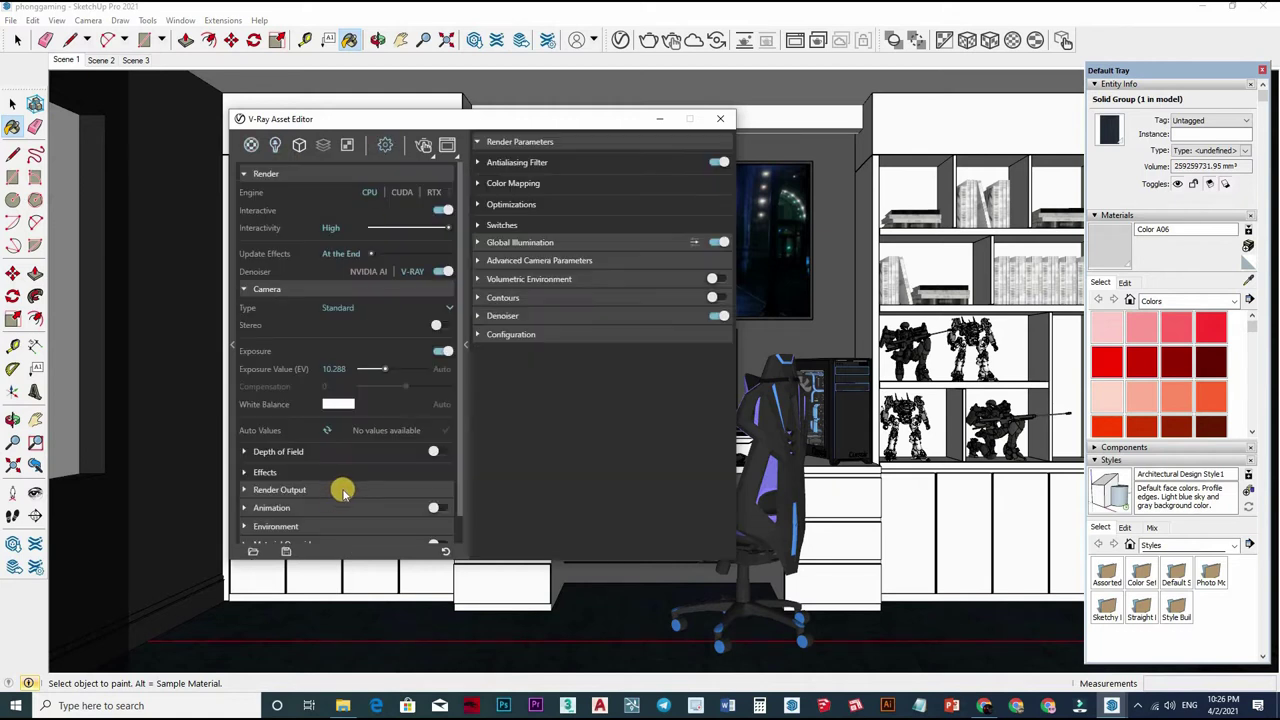
- Expand the render output and animation settings in the V-Ray asset editor
click(335, 488)
scroll(340, 482, down, 2)
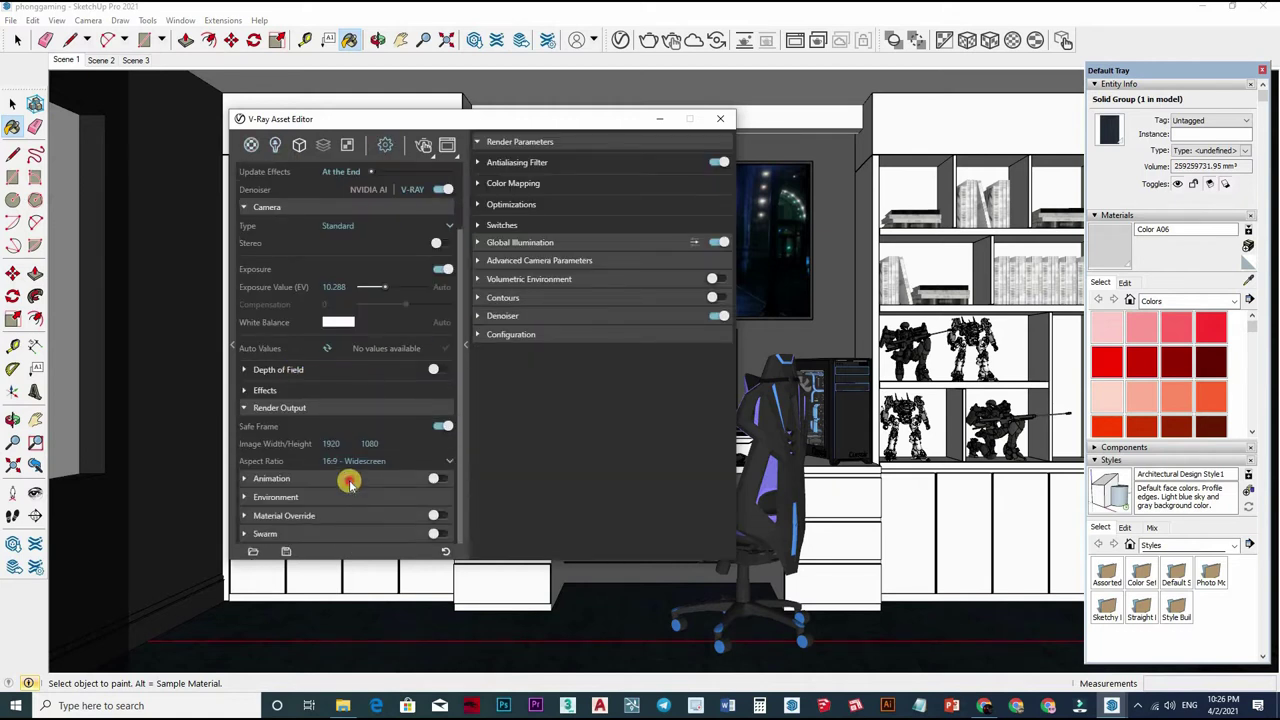
click(316, 480)
scroll(410, 470, down, 2)
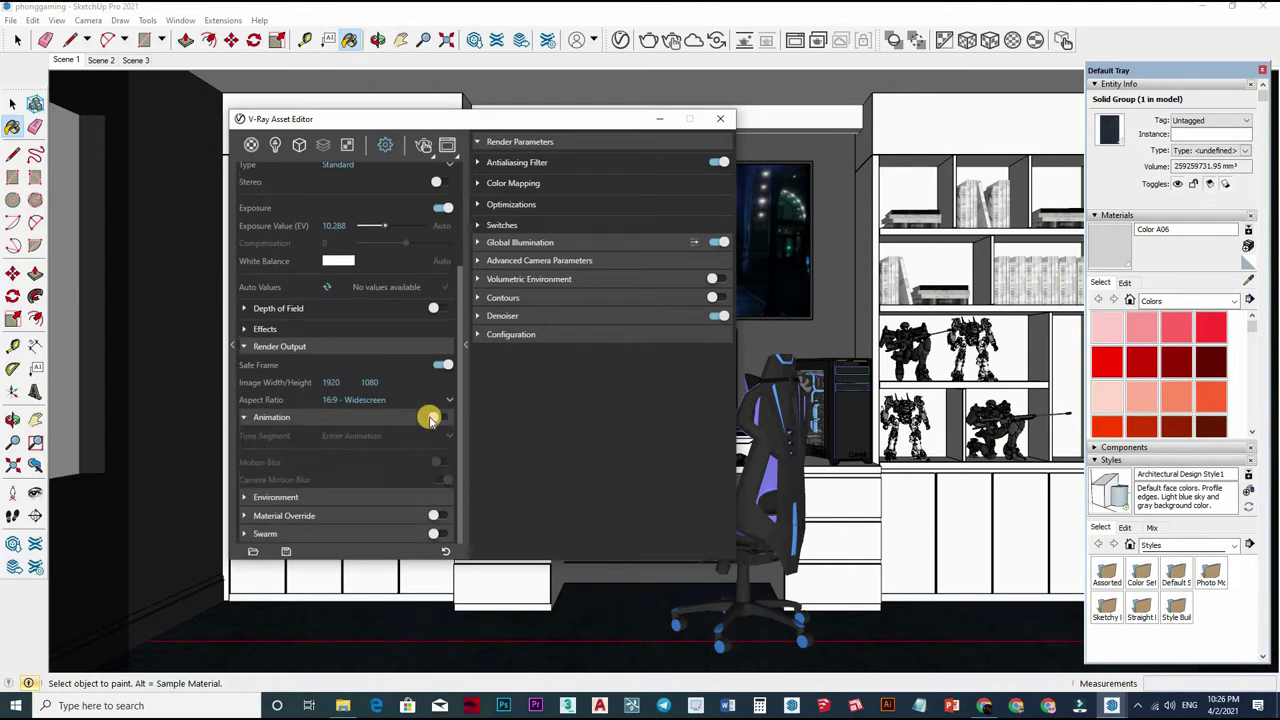
scroll(427, 421, down, 2)
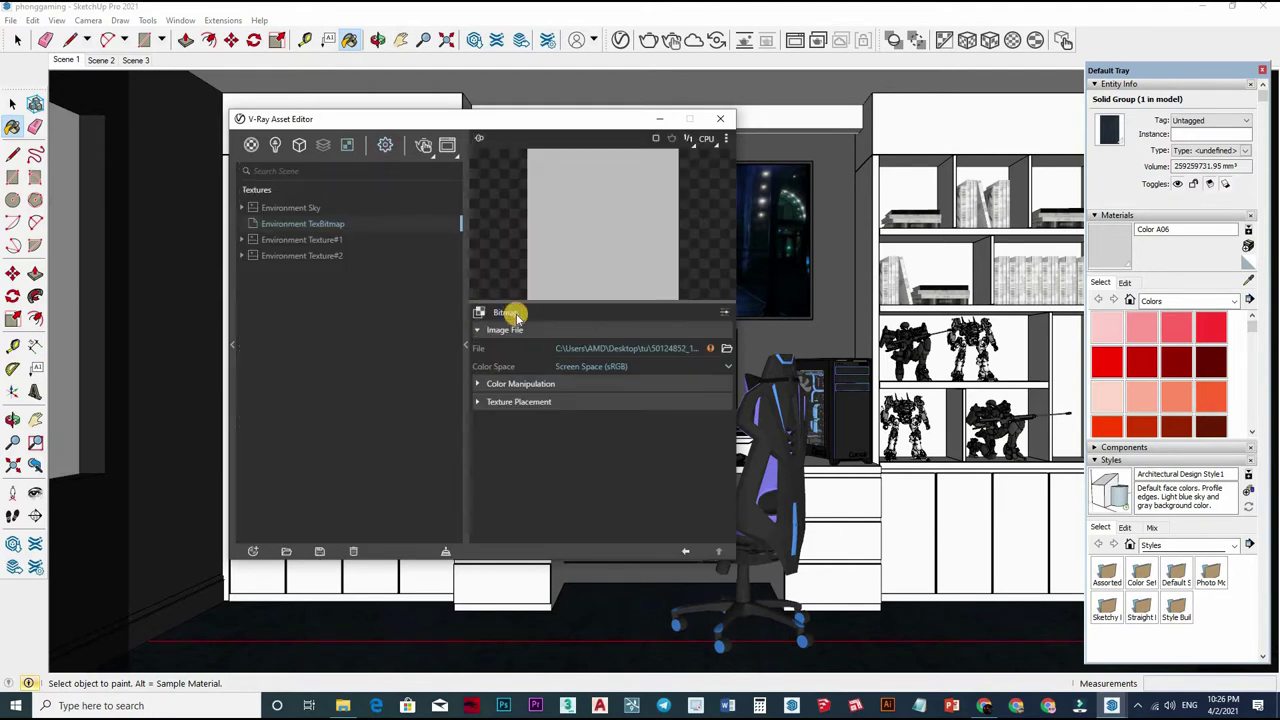
- Replace the Environment Sky with a Bitmap using the VizPeople_non_commercial_hdr_v1_02 HDR
click(520, 312)
click(486, 316)
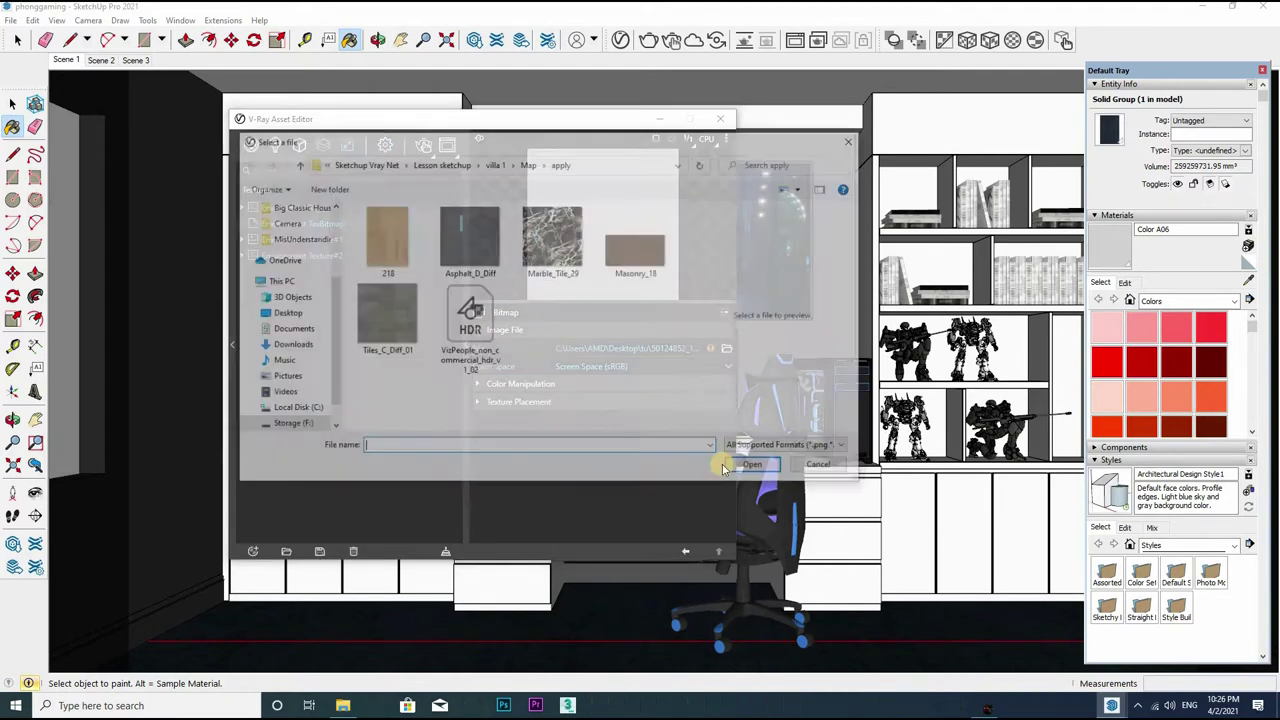
double_click(469, 320)
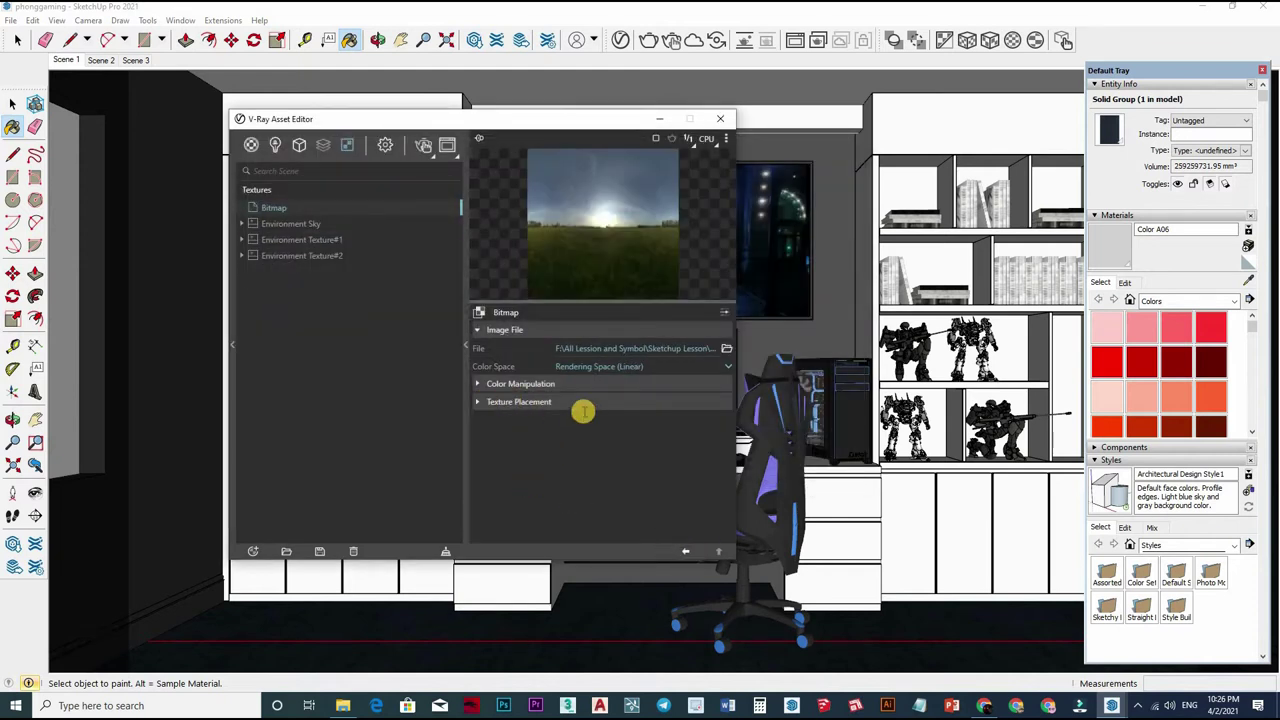
scroll(530, 470, down, 3)
scroll(586, 455, up, 3)
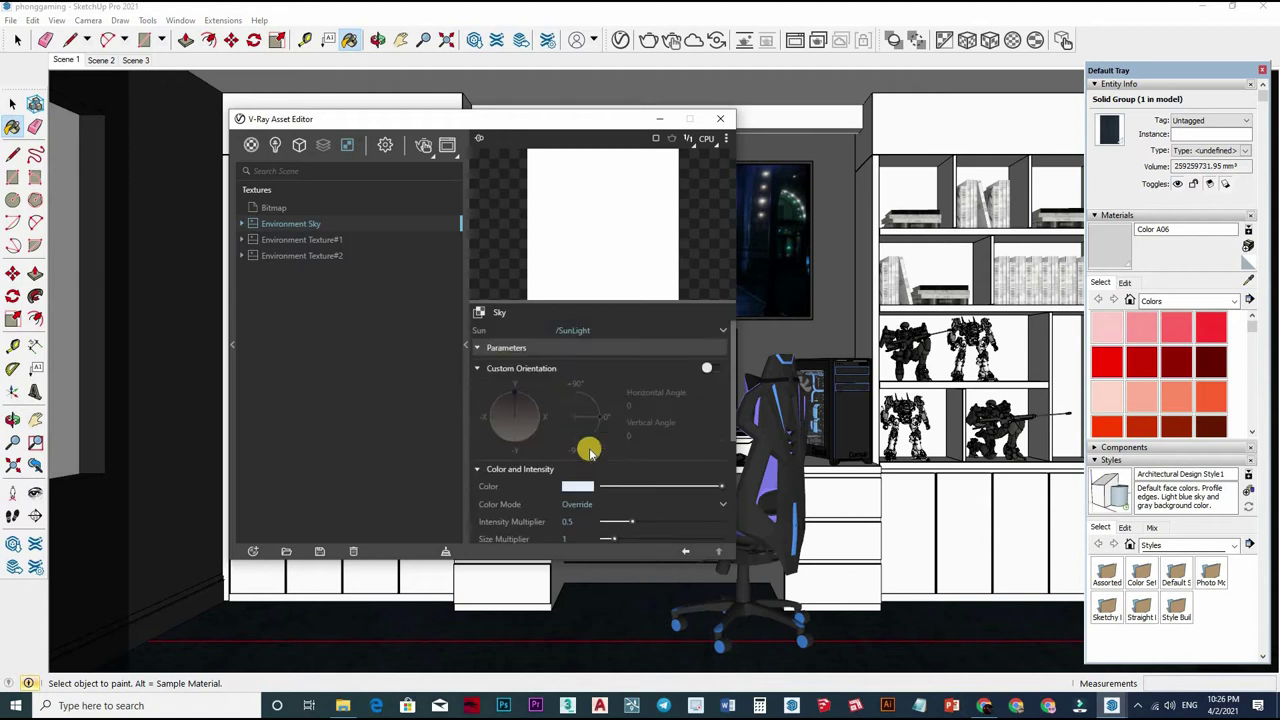
click(514, 318)
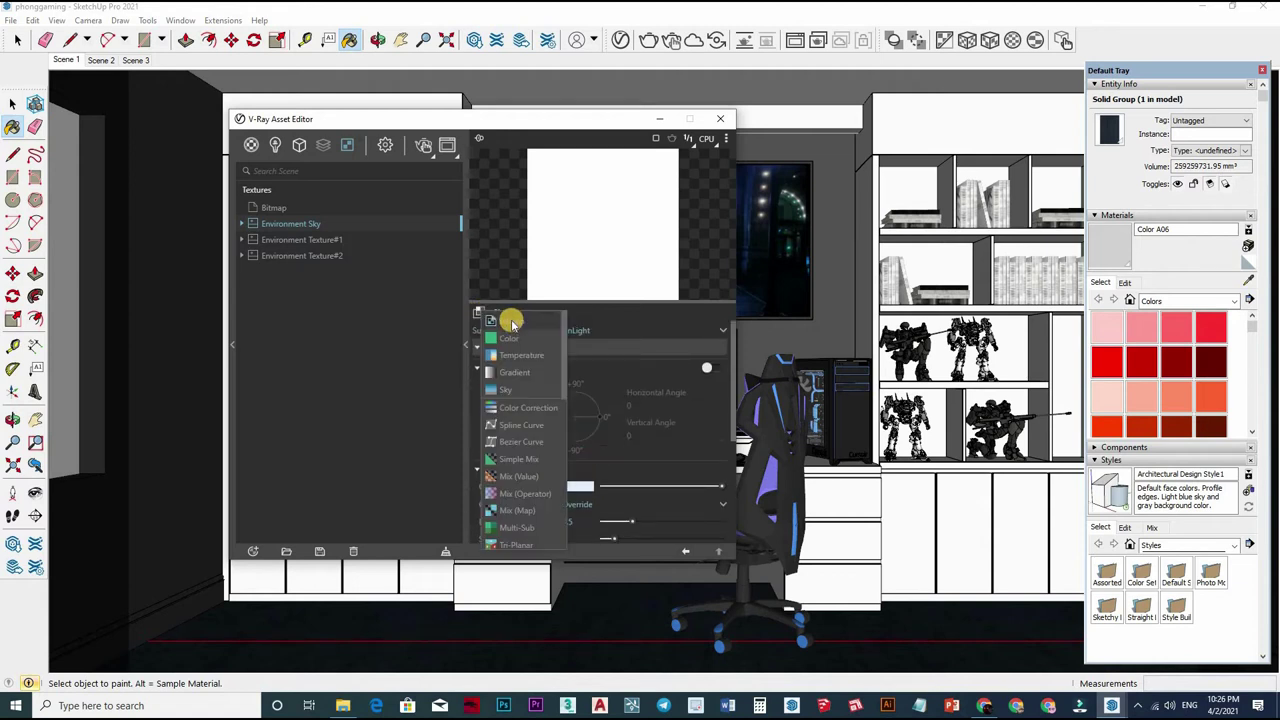
click(727, 481)
click(466, 335)
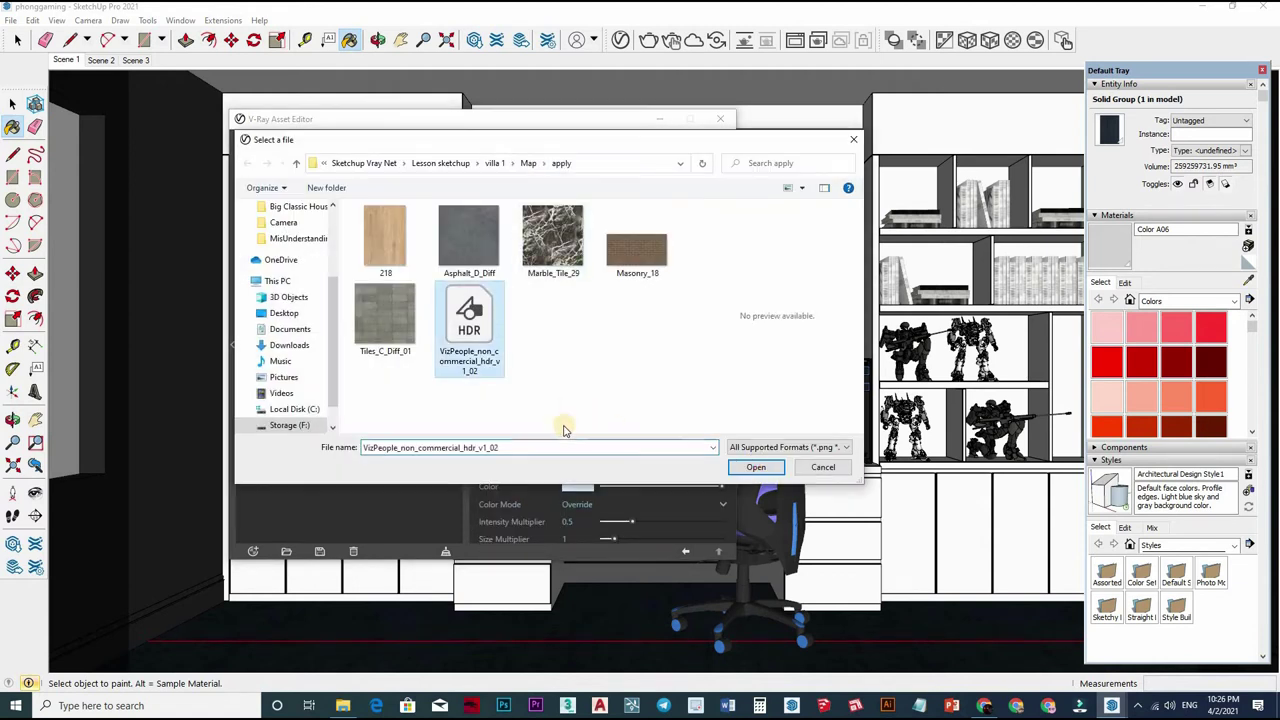
double_click(523, 337)
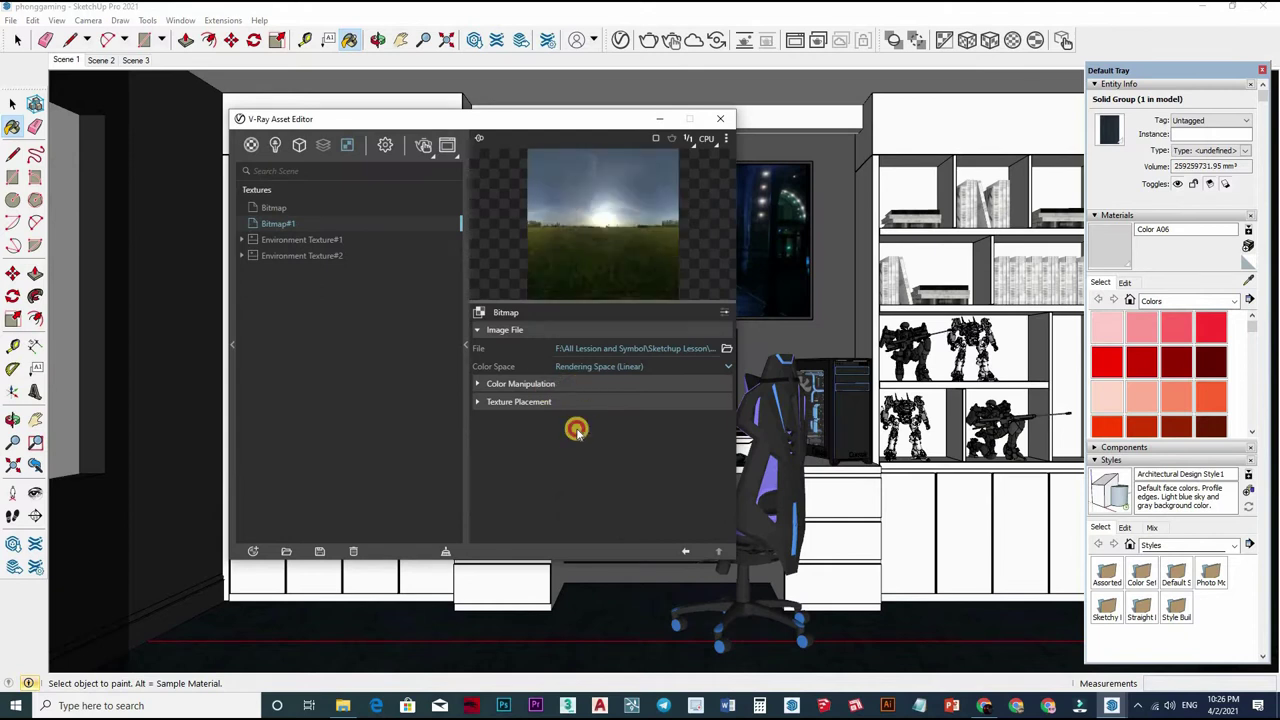
click(574, 388)
click(575, 390)
- Set the bitmap's texture placement to Environment with Spherical mapping
click(584, 402)
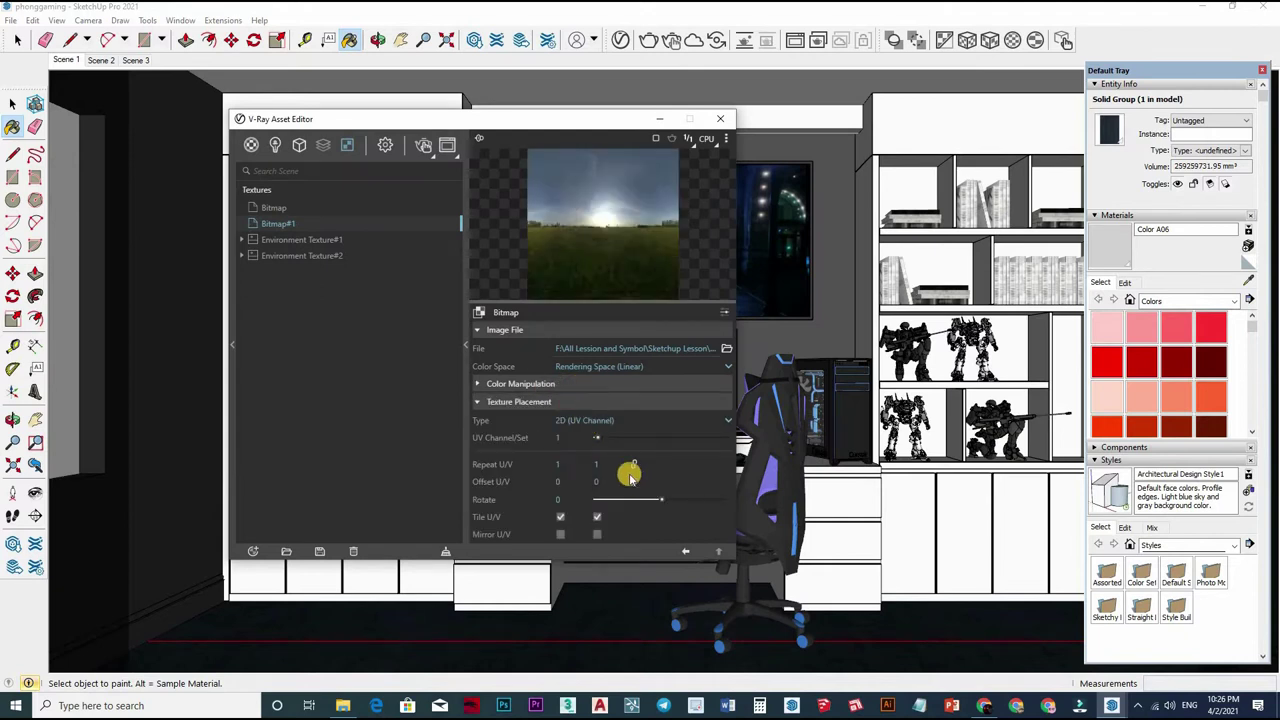
click(598, 421)
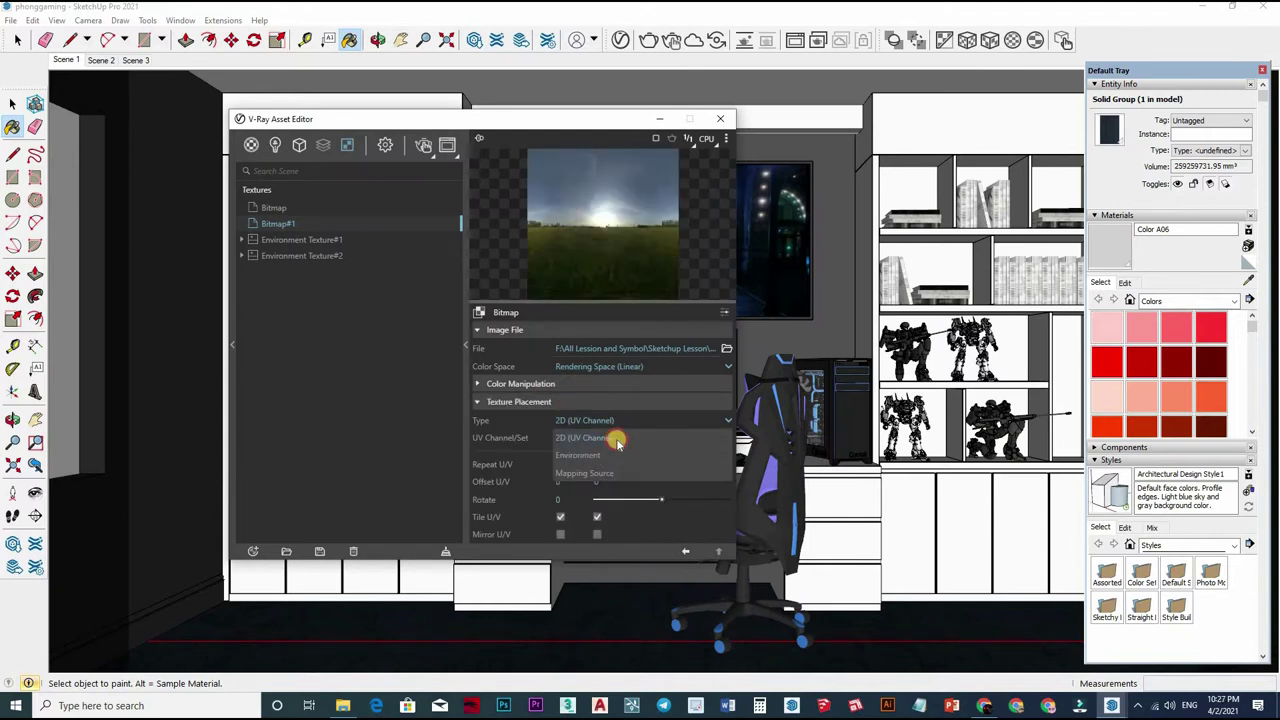
click(582, 445)
click(615, 438)
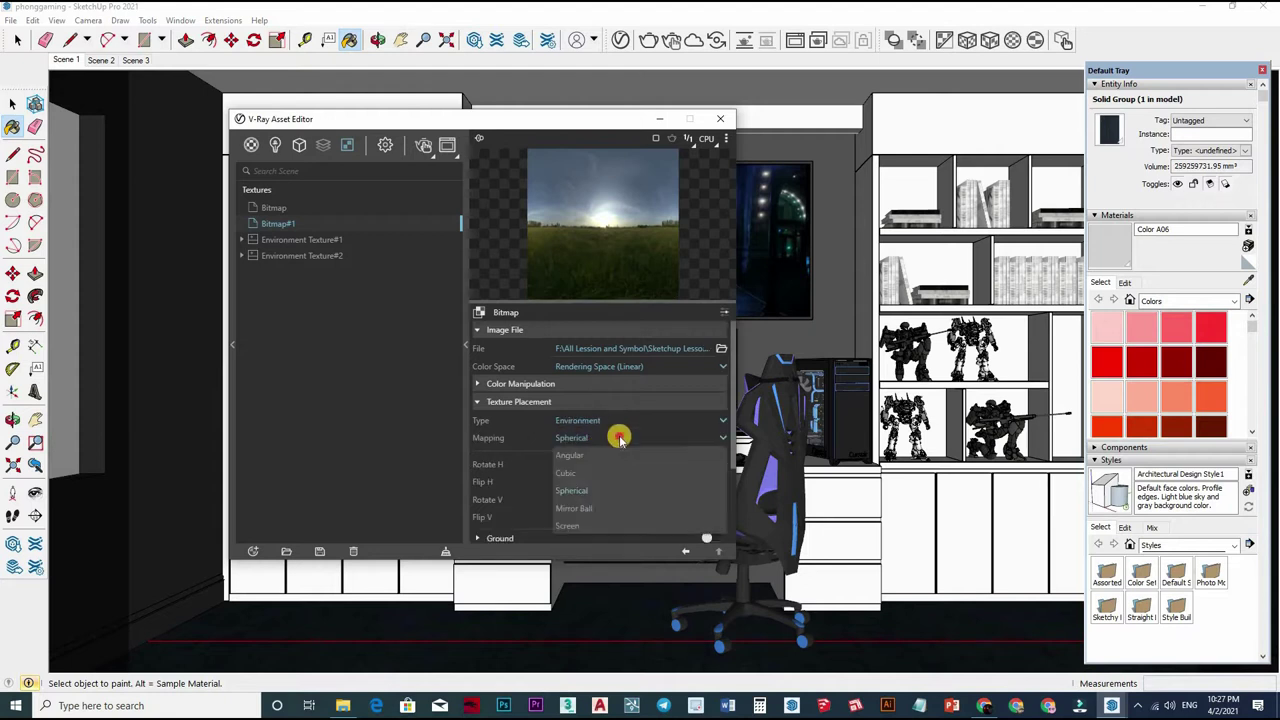
click(396, 358)
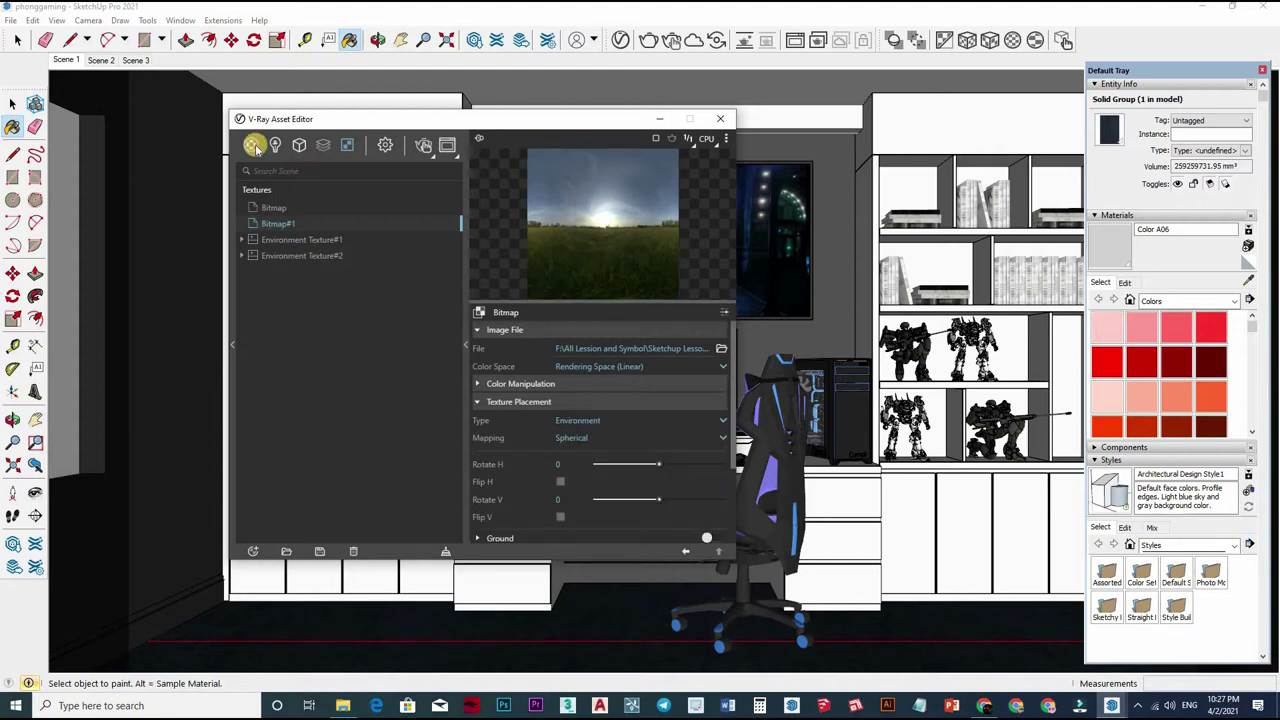
- Lower the exposure value to 9.5 and close the asset editor
click(377, 147)
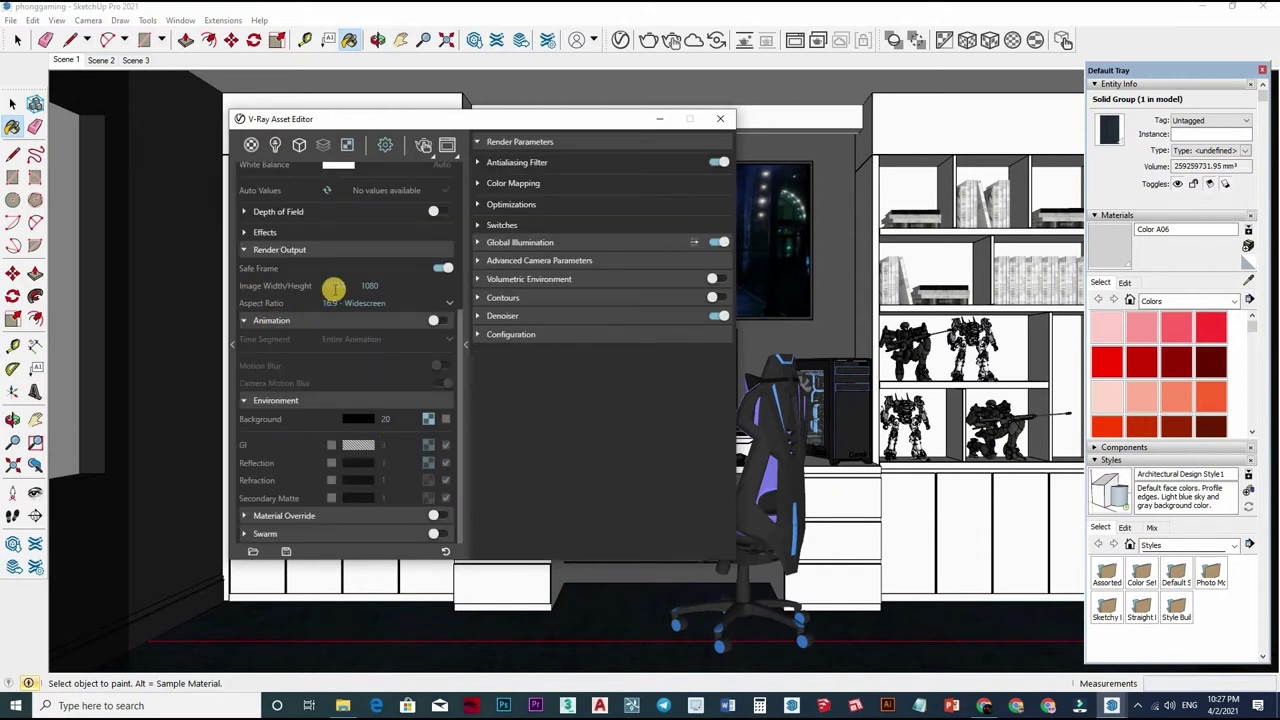
scroll(377, 404, up, 4)
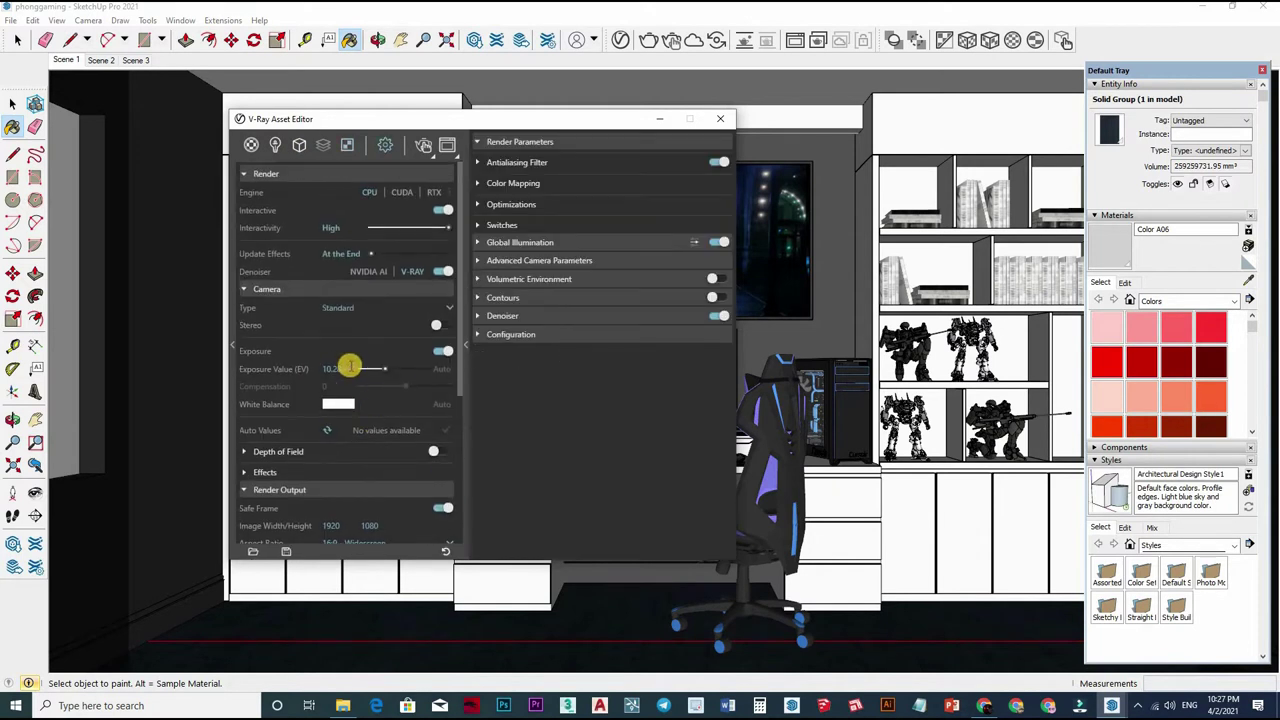
click(333, 369)
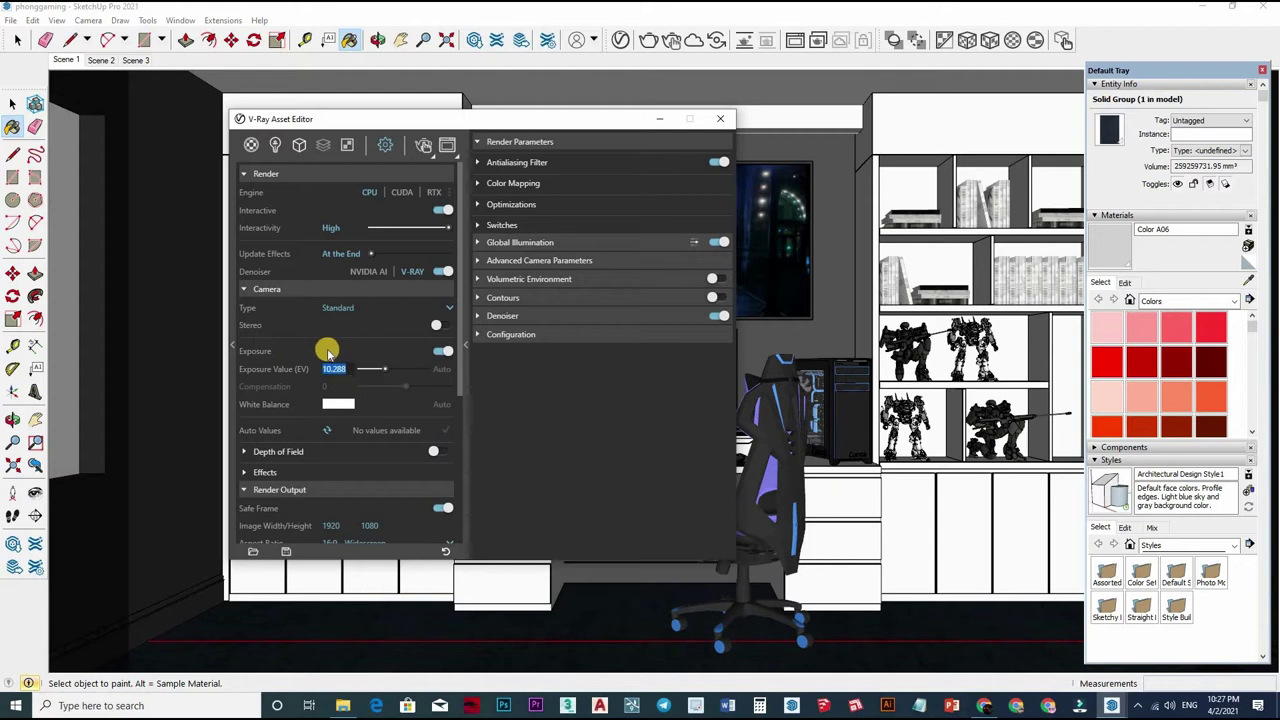
text(95)
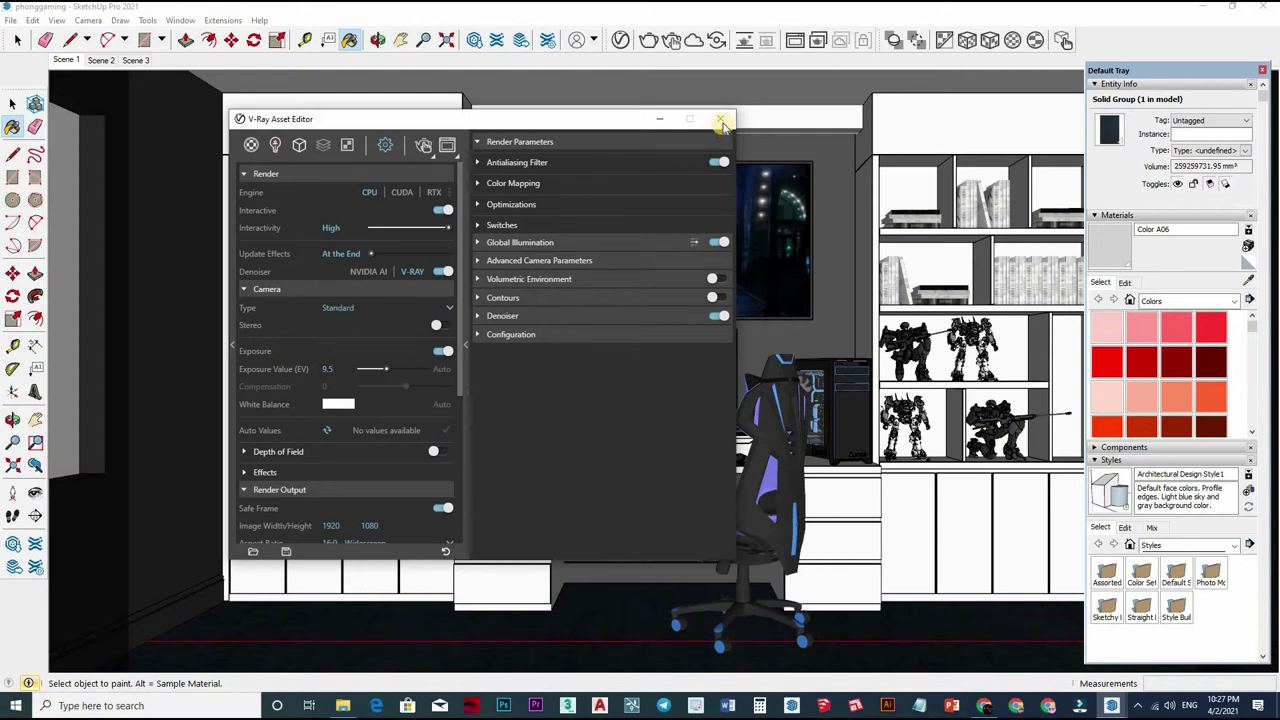
click(720, 118)
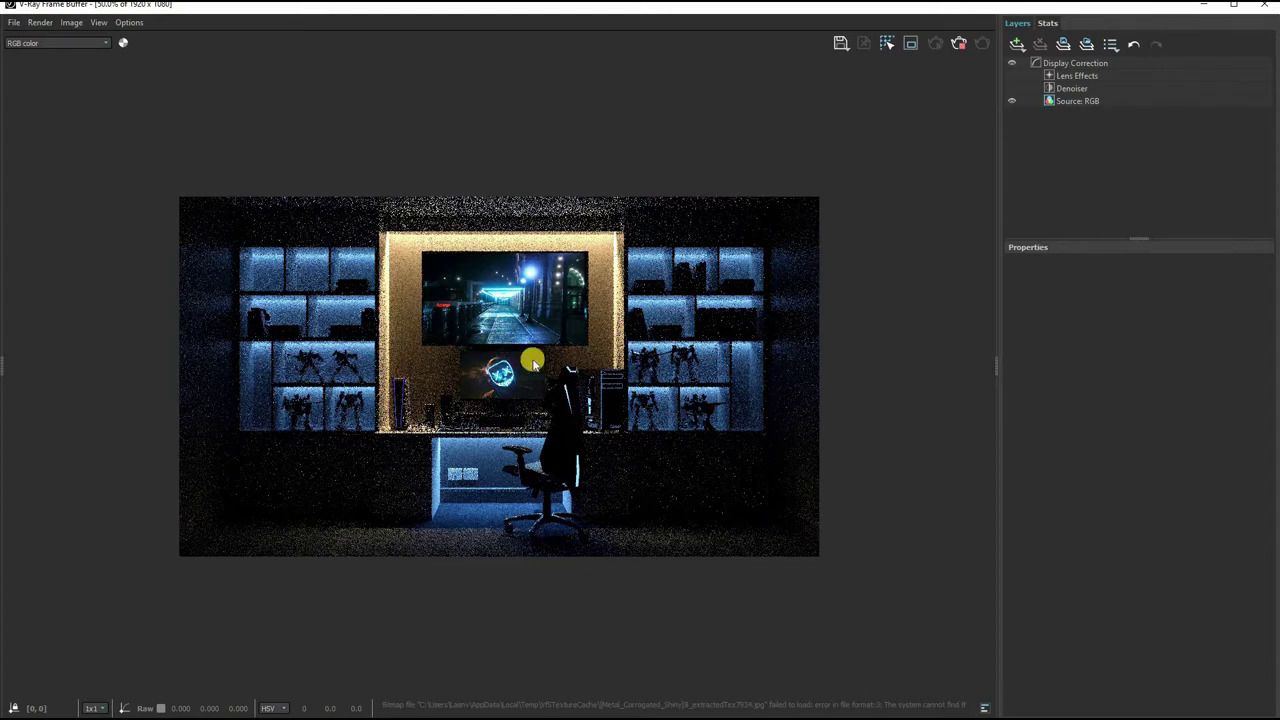
- Zoom in and back out on the 1920 × 1080 night render in the frame buffer
scroll(490, 374, down, 1)
scroll(462, 382, up, 1)
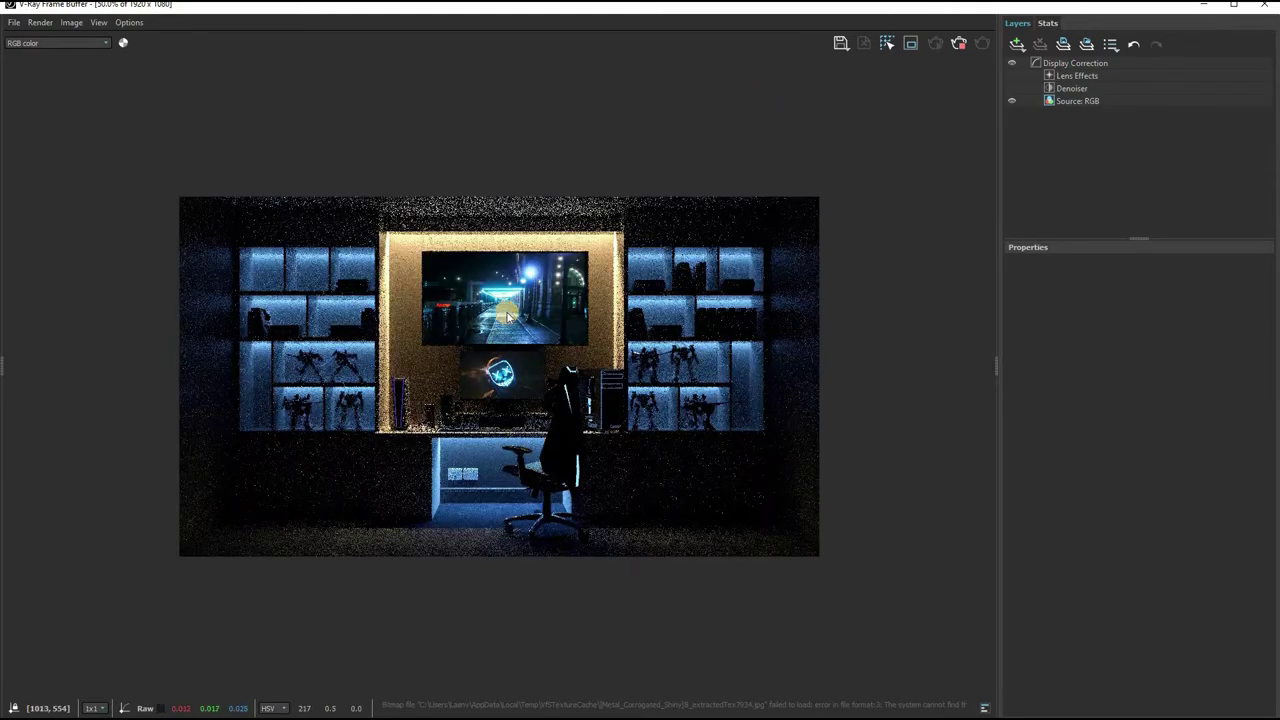
scroll(830, 312, up, 1)
scroll(558, 352, down, 1)
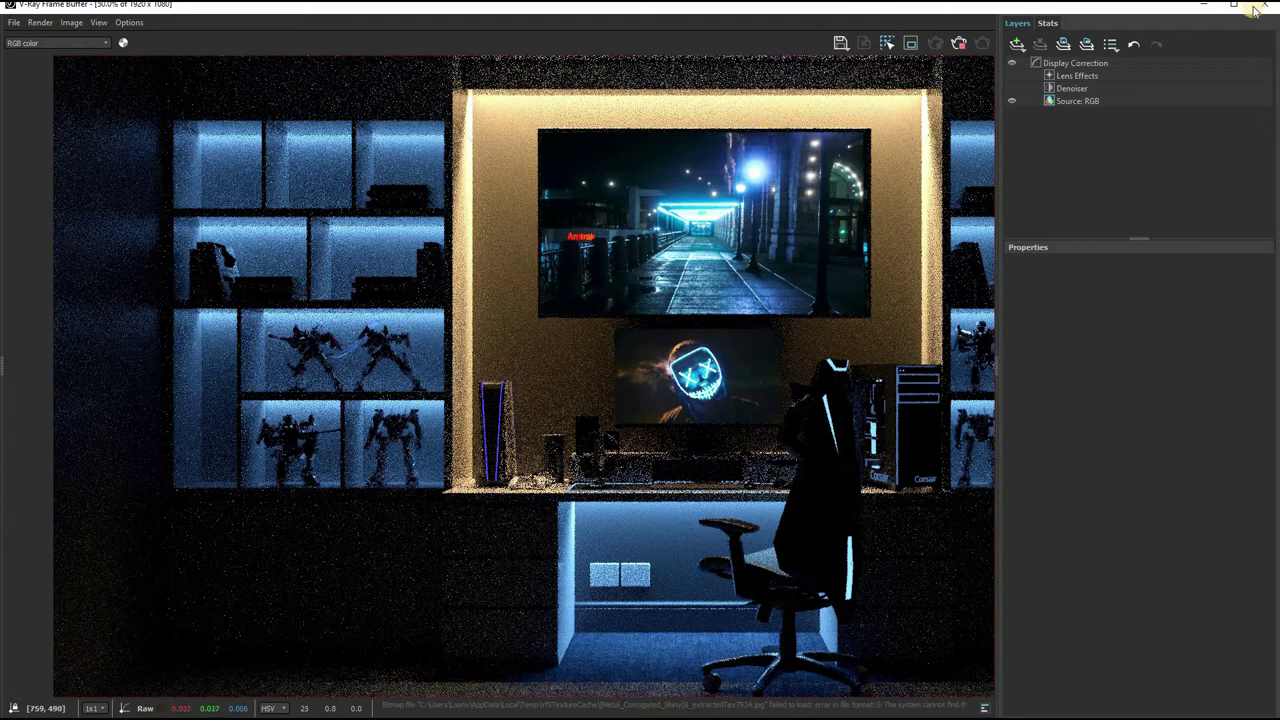
scroll(1240, 10, down, 1)
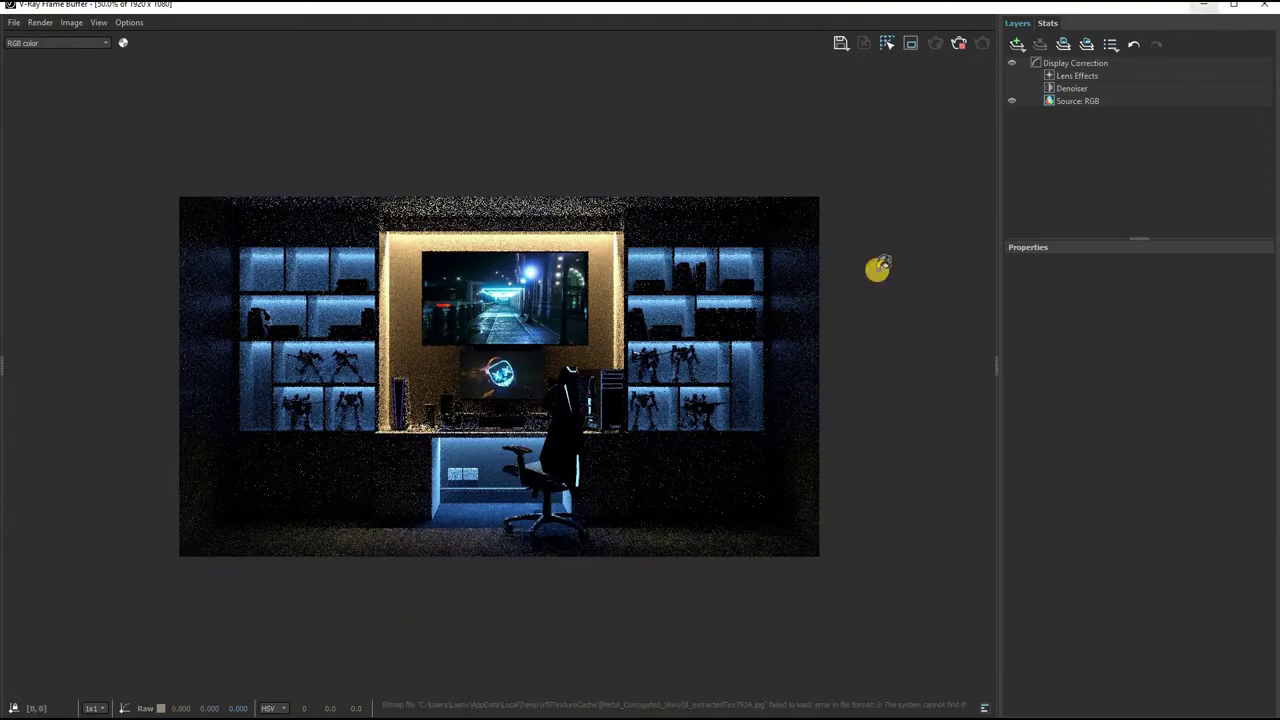
- Return to the model, bring up V-Ray render settings at exposure 9.5, and orbit to the shelving wall
click(1111, 705)
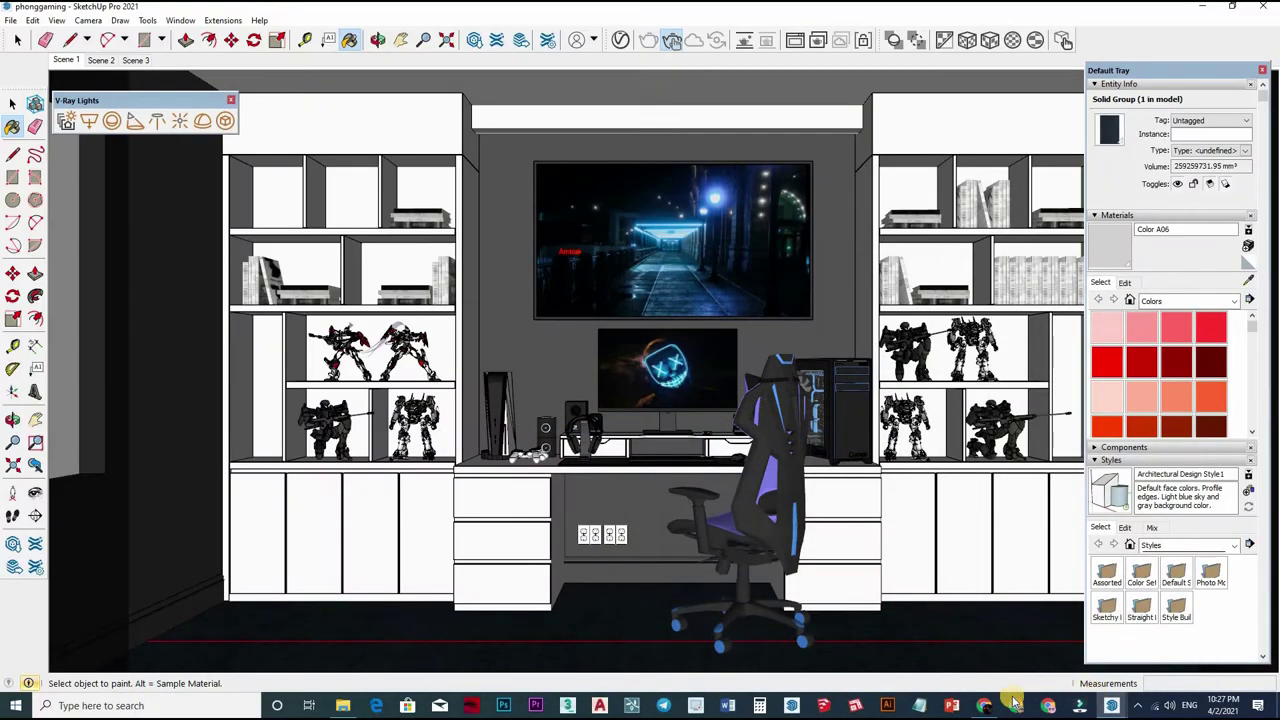
click(1111, 705)
click(1168, 648)
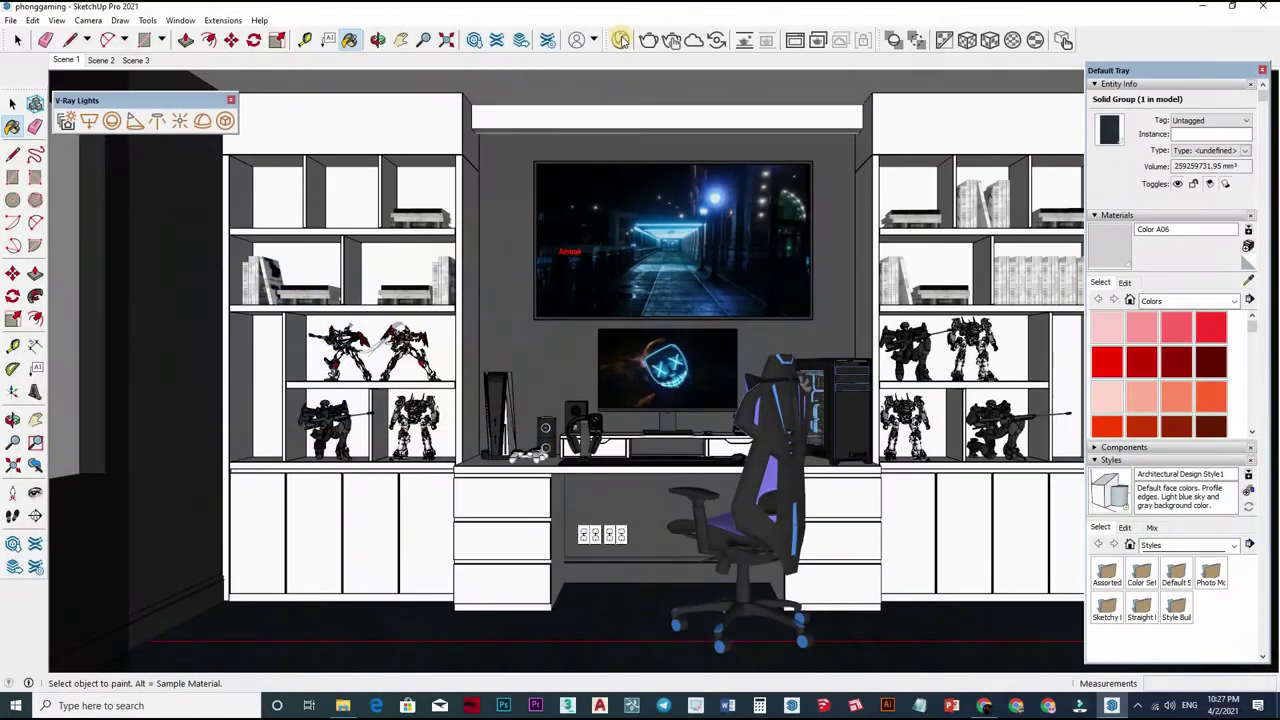
click(620, 40)
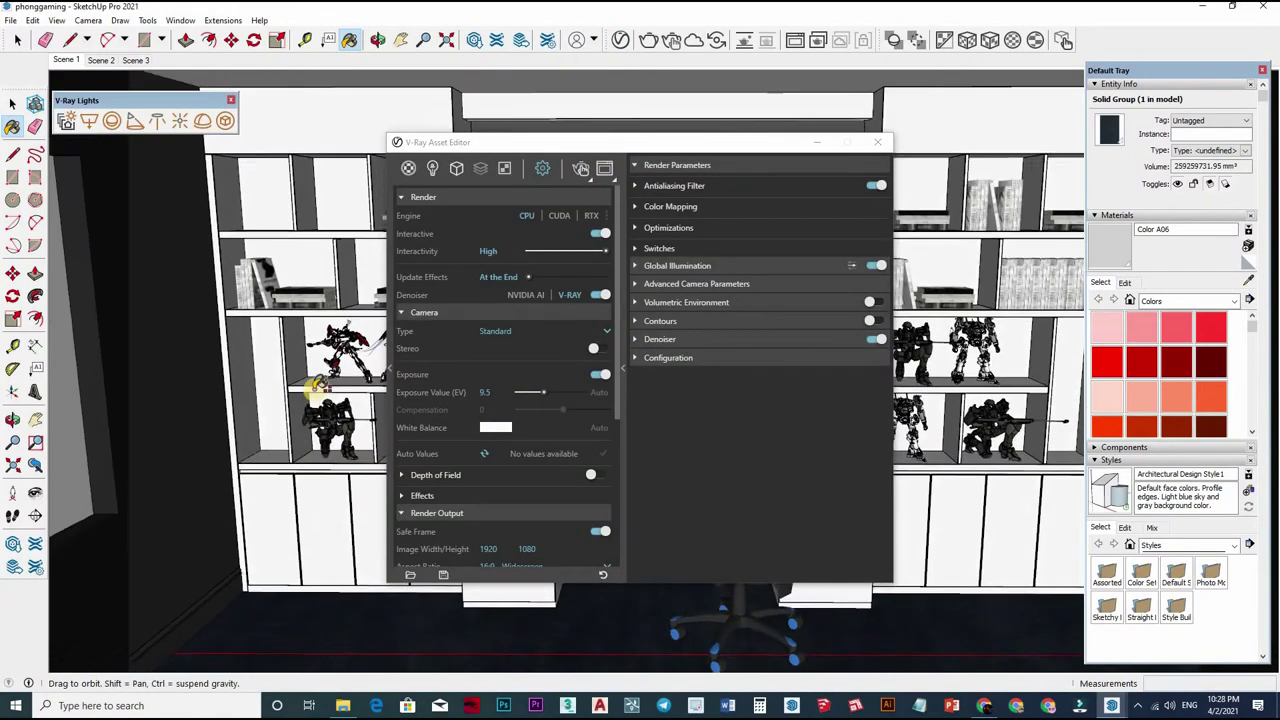
mouse_move(297, 406)
middle_down()
mouse_move(183, 406)
mouse_move(6, 182)
mouse_move(30, 410)
middle_up()
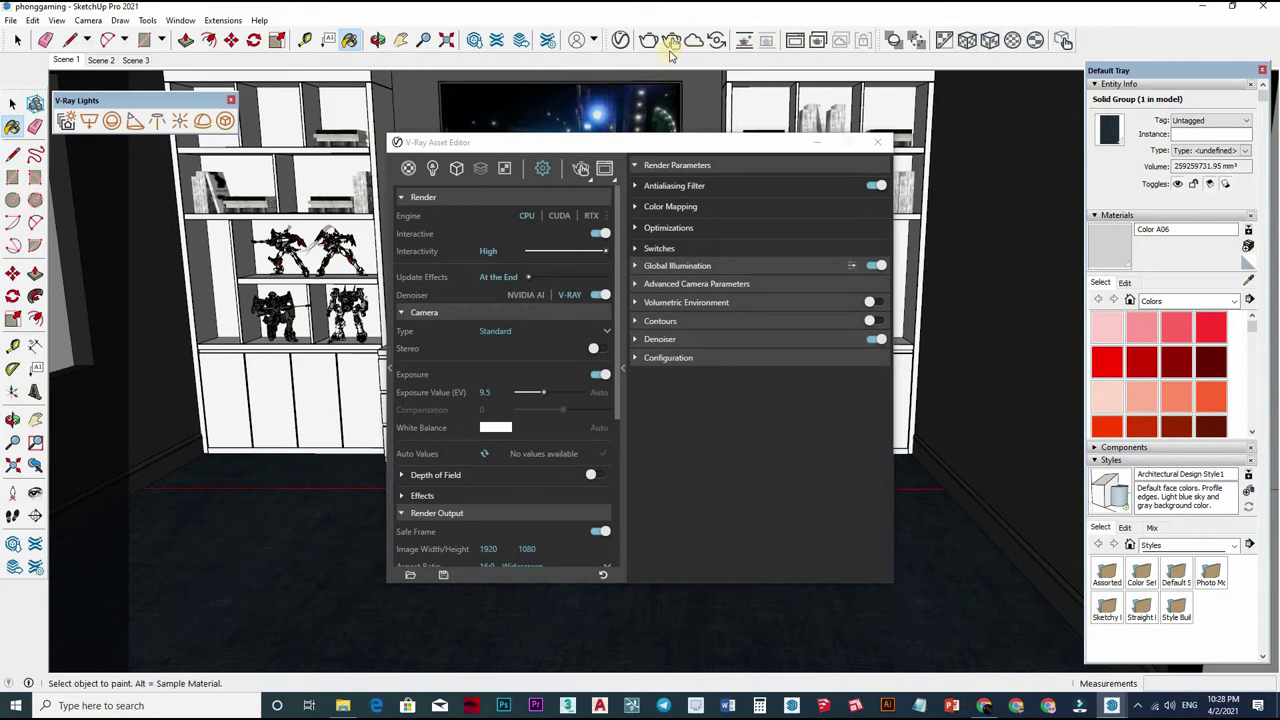
- Place a V-Ray Dome Light on the floor, rotate it 90° and move it 2069
click(203, 120)
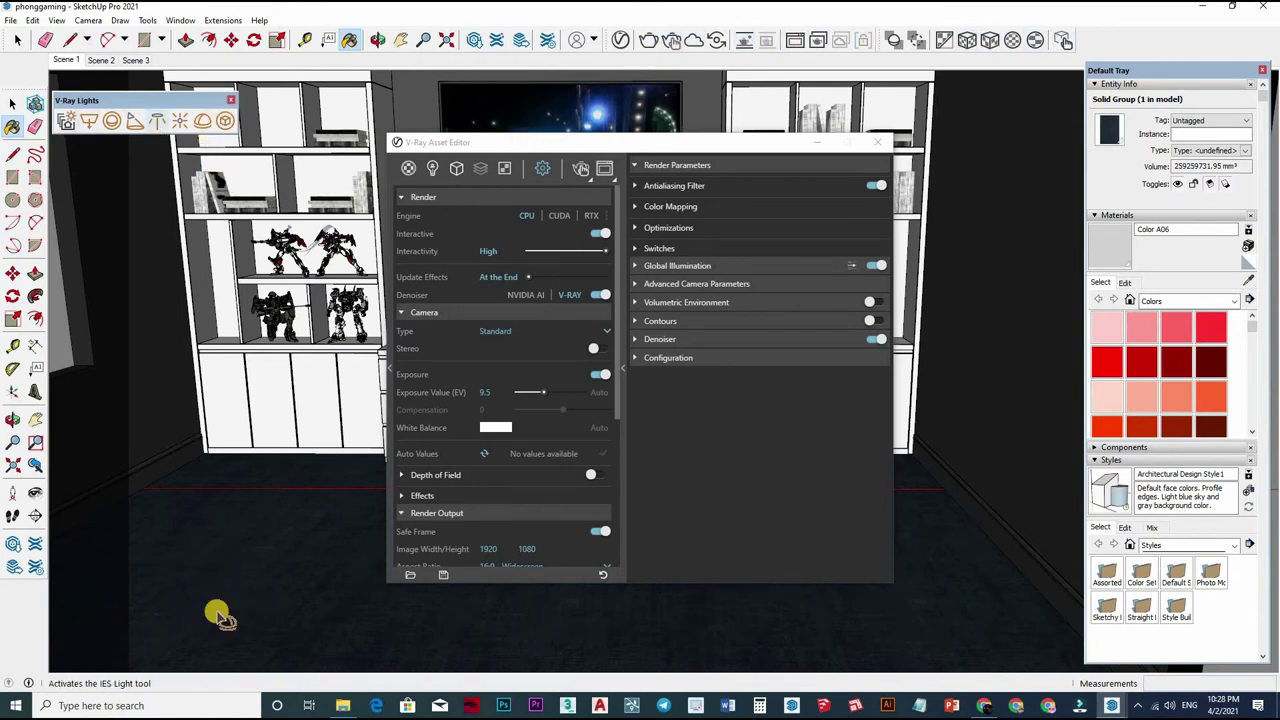
click(249, 567)
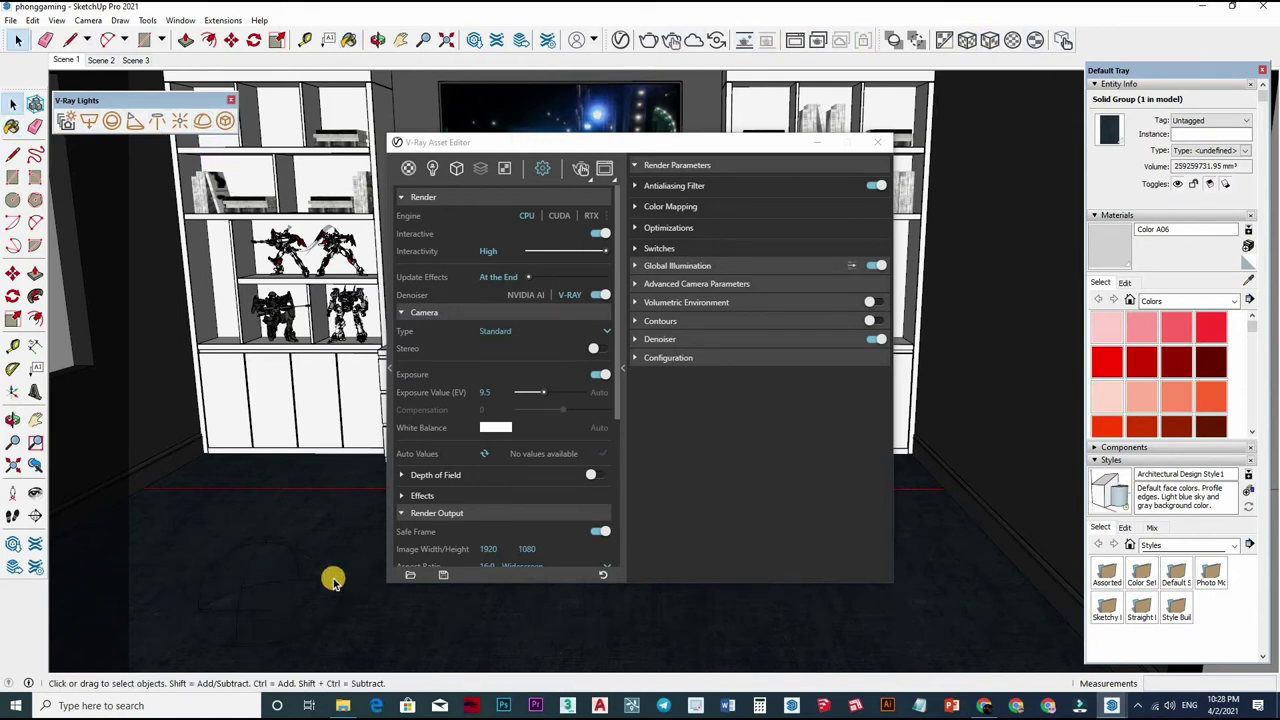
key(m)
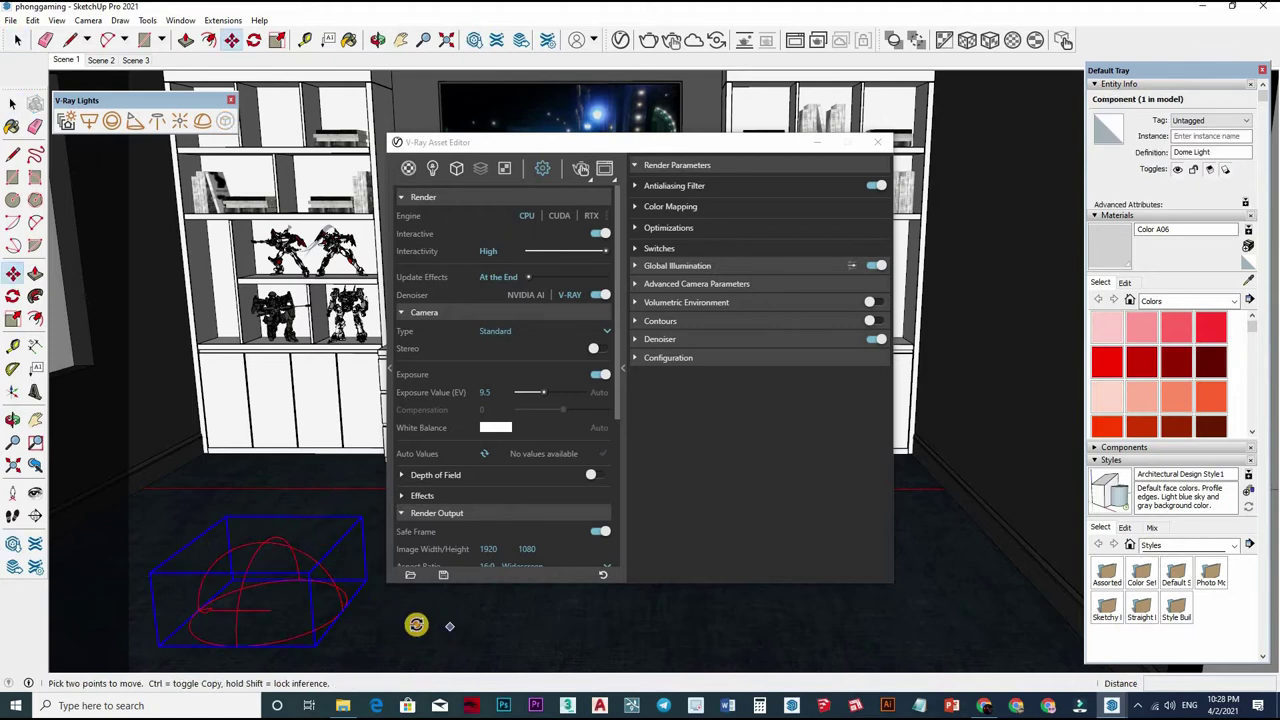
key(q)
click(438, 635)
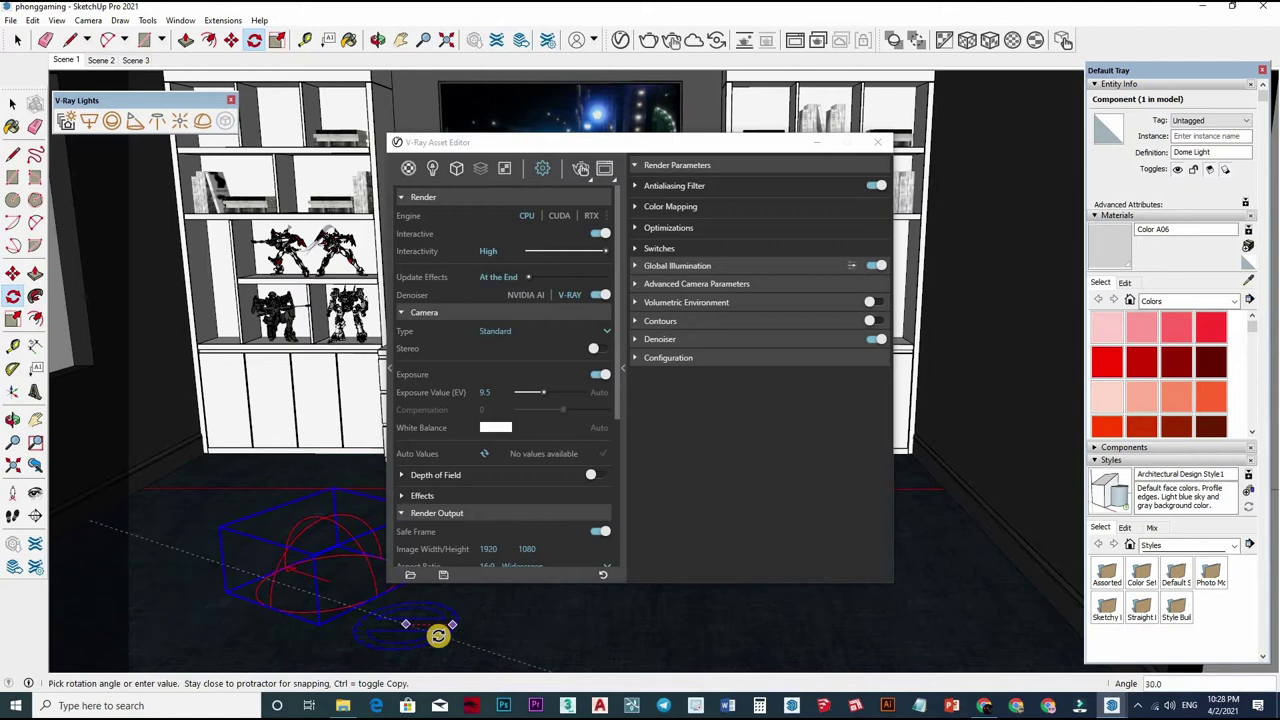
click(485, 617)
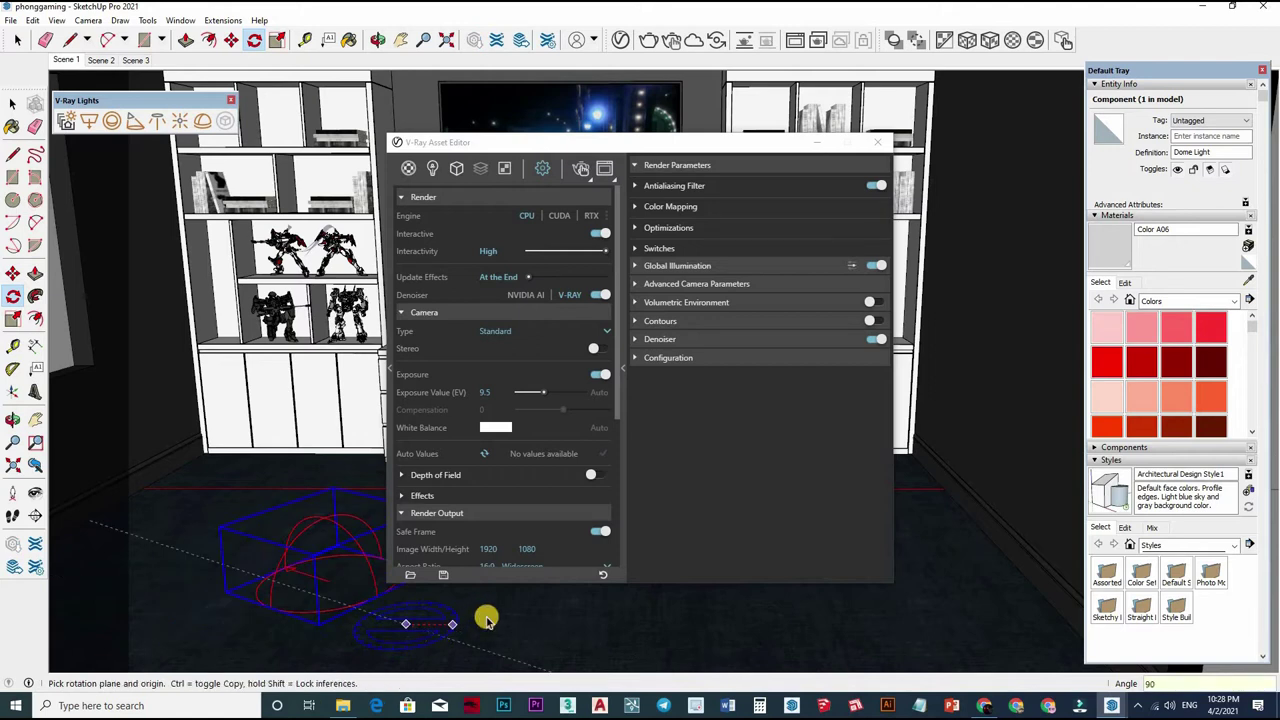
key(m)
click(339, 462)
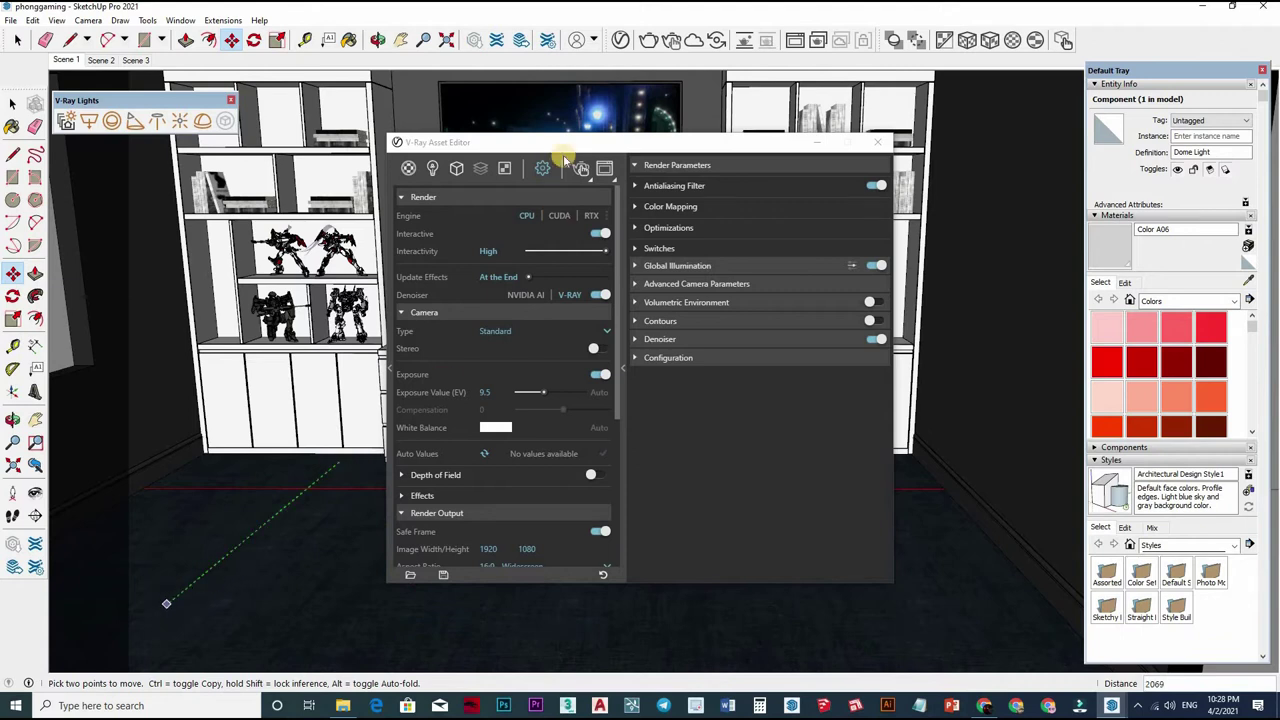
key(space)
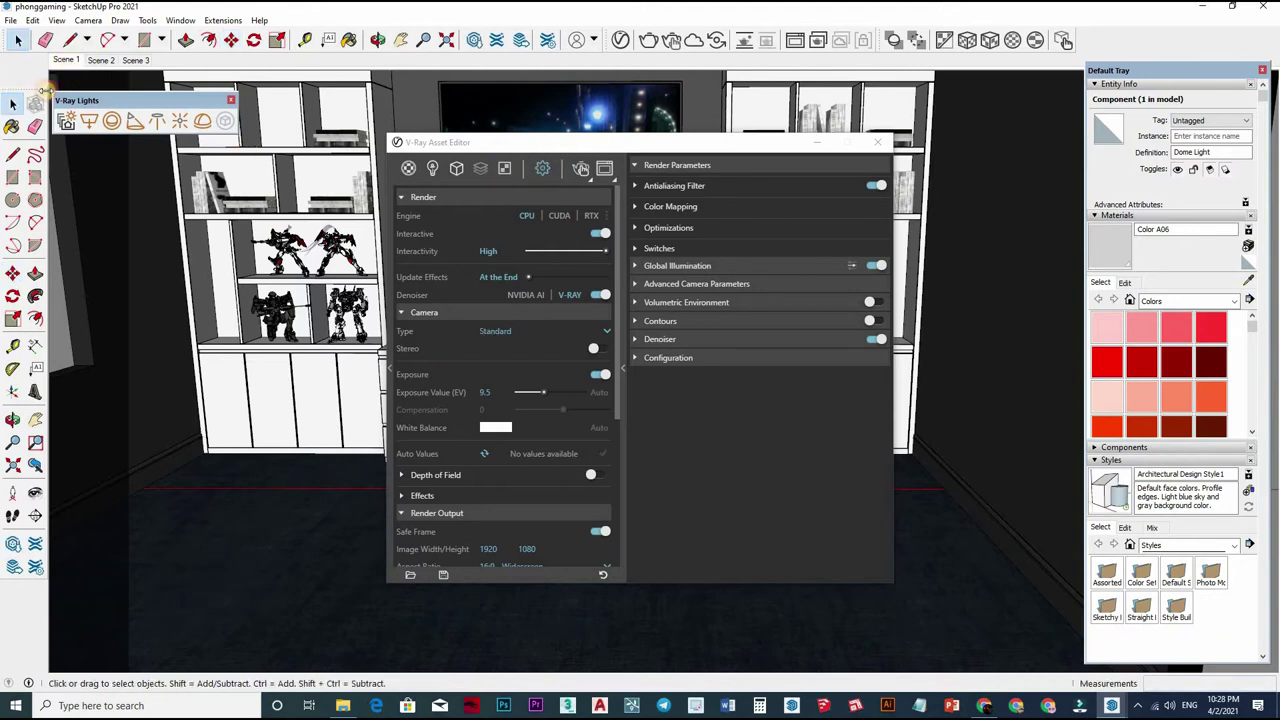
click(86, 64)
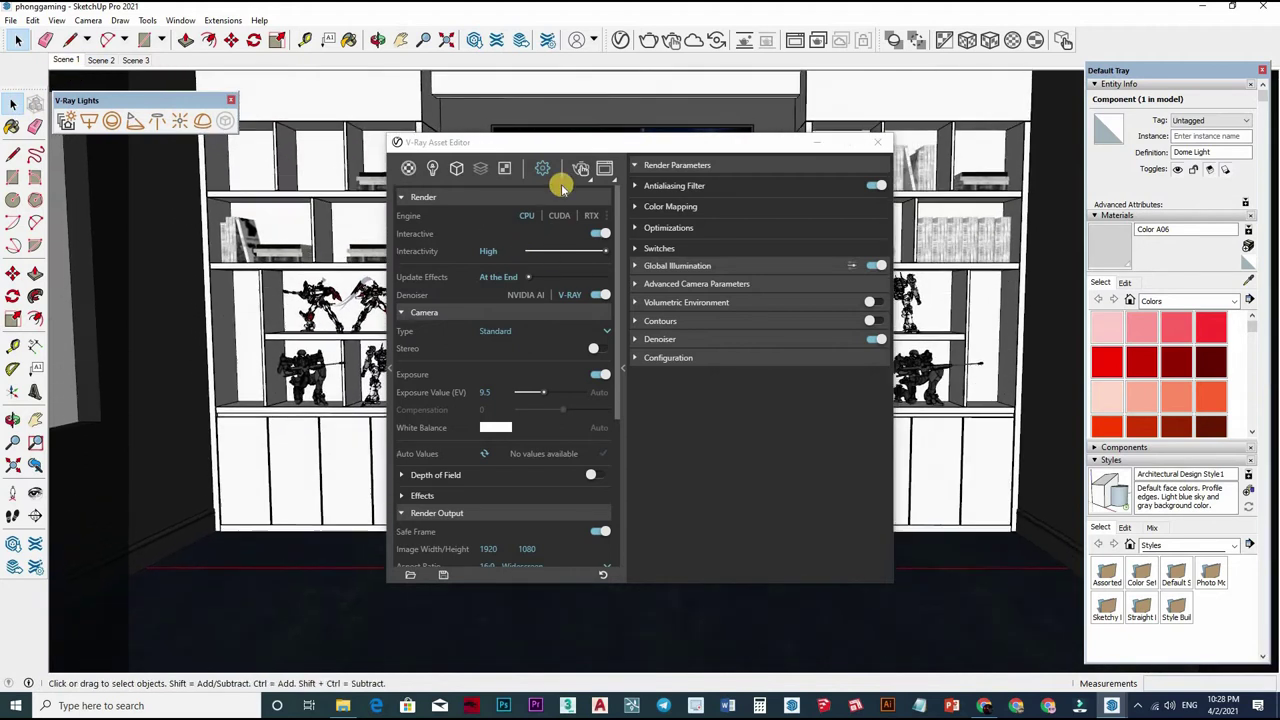
- Give the Dome Light a bitmap colour texture loaded from the sky HDR file
click(744, 354)
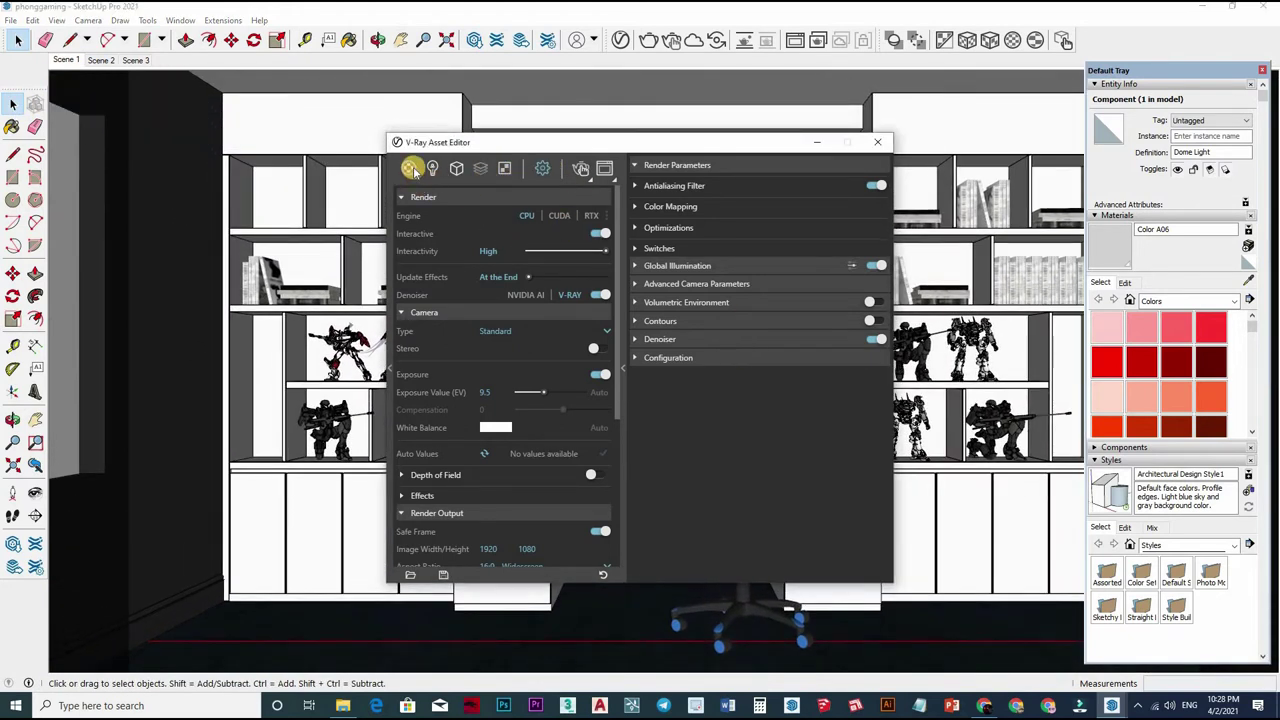
click(457, 231)
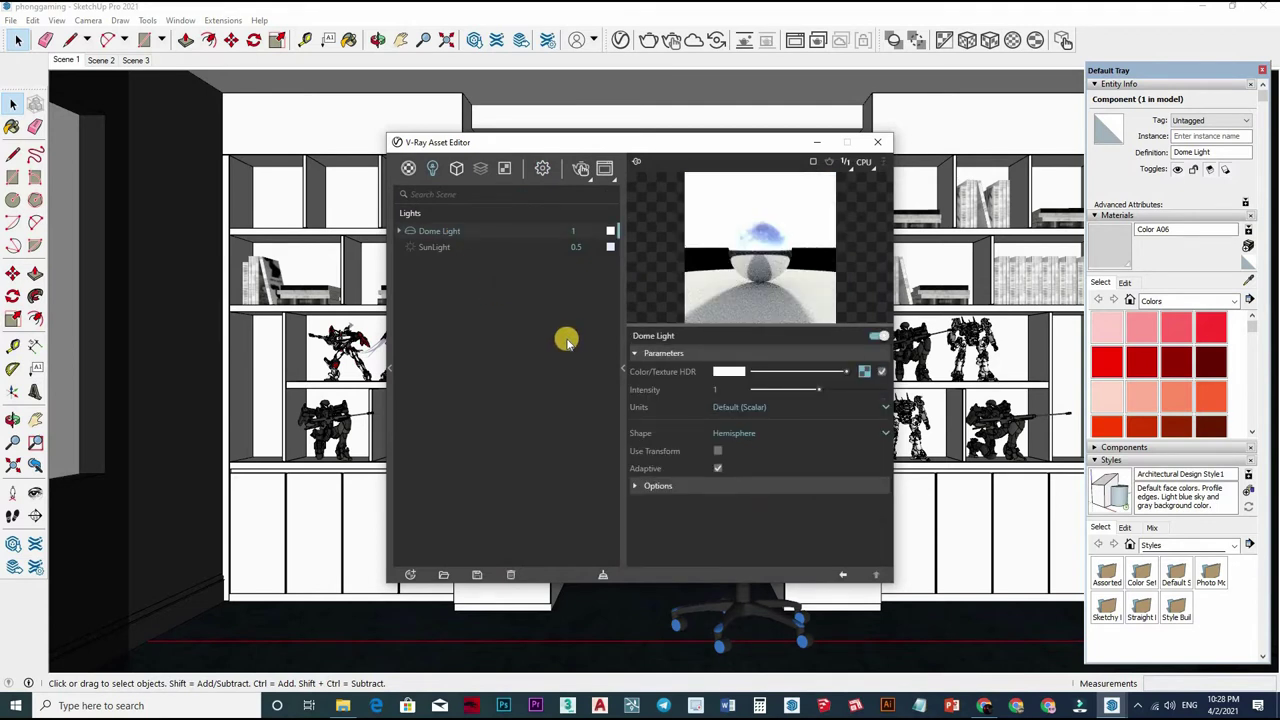
click(461, 247)
click(450, 231)
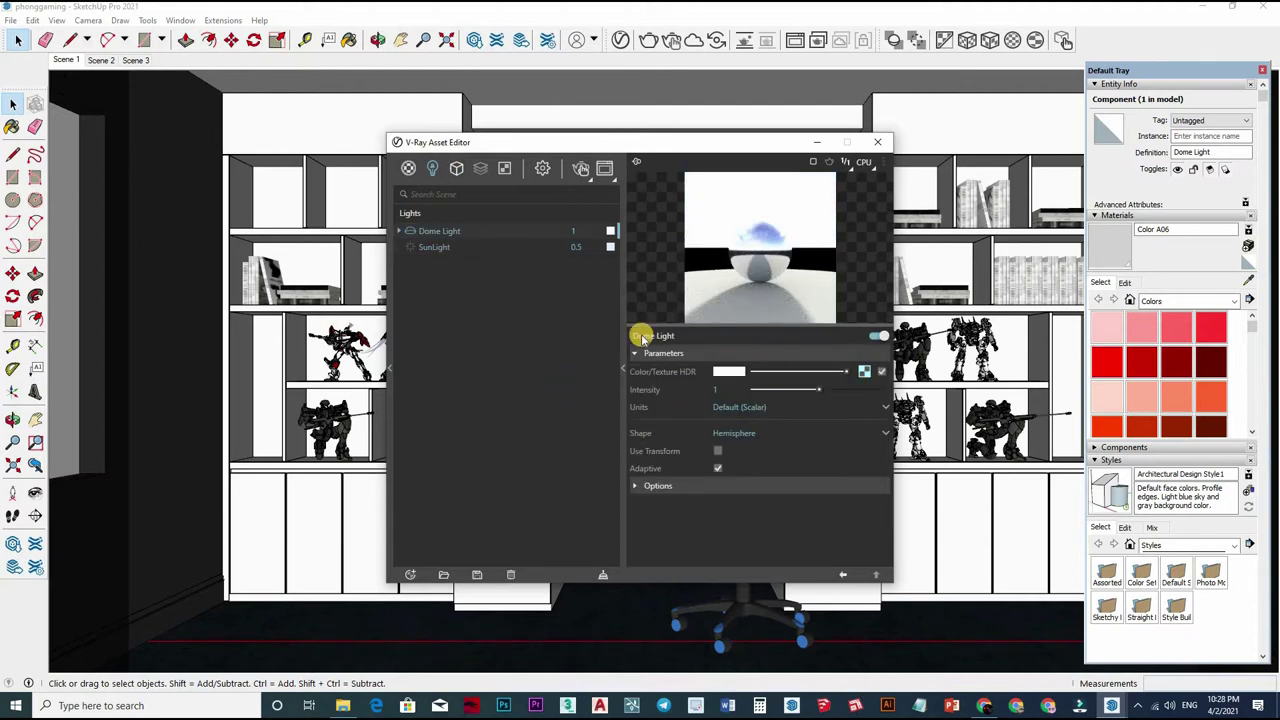
click(622, 334)
click(670, 344)
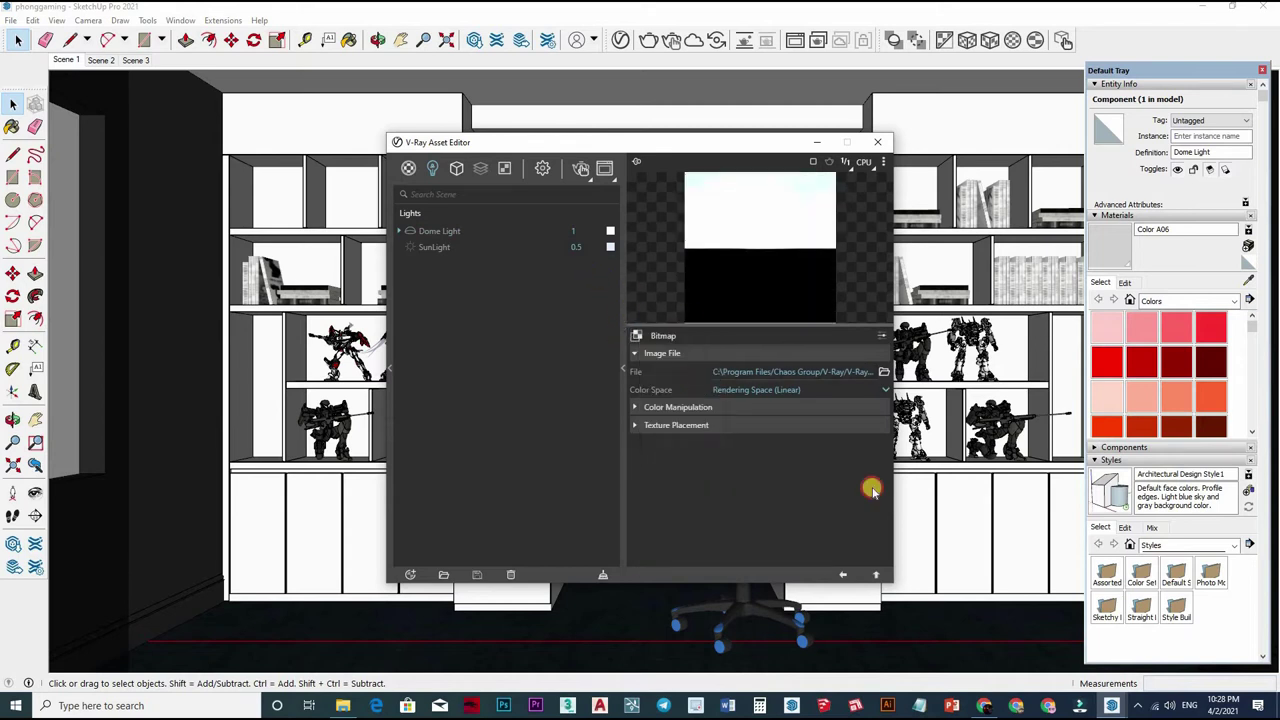
click(884, 371)
click(623, 340)
click(914, 490)
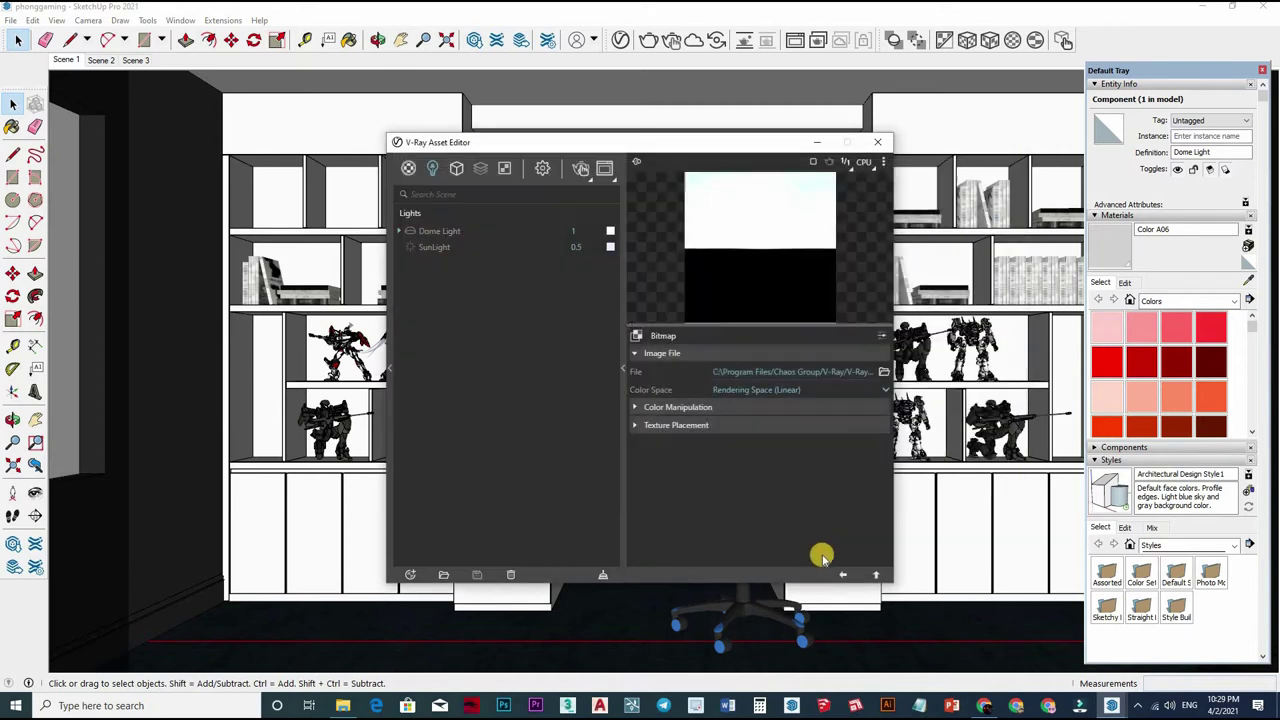
click(876, 574)
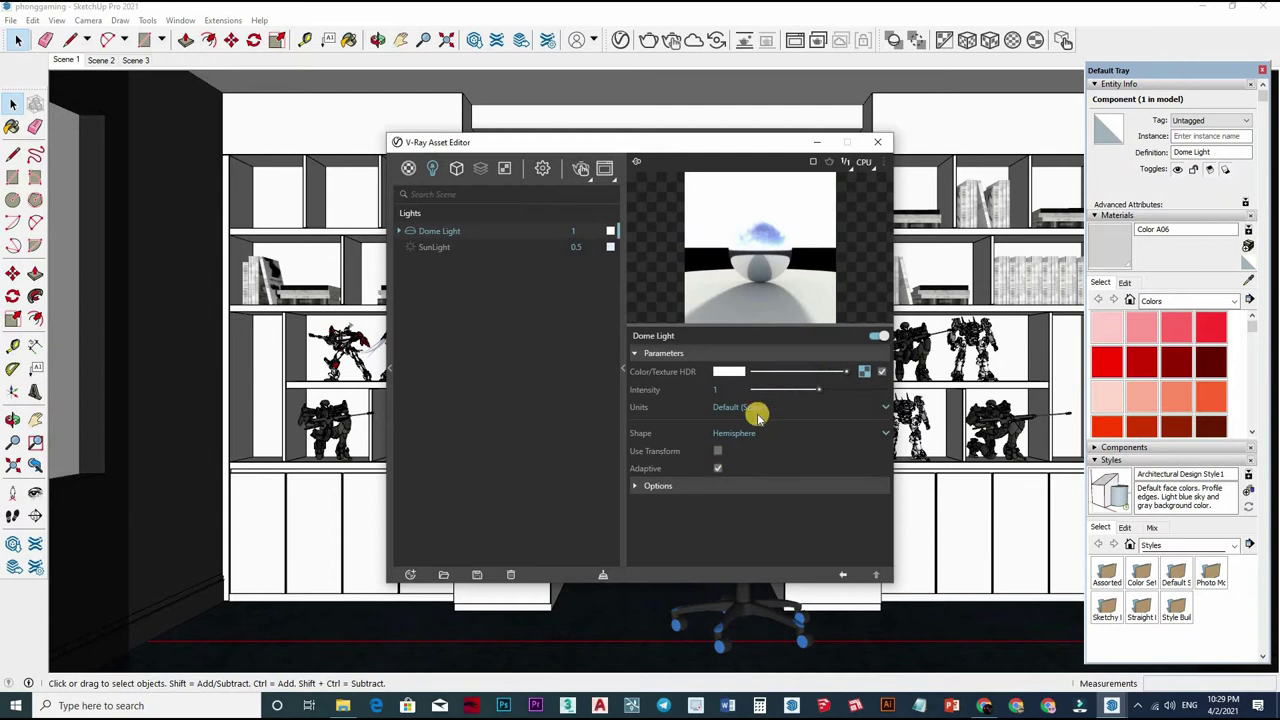
- Set the Dome Light shape to Sphere and intensity to 10, then close the editor
click(725, 463)
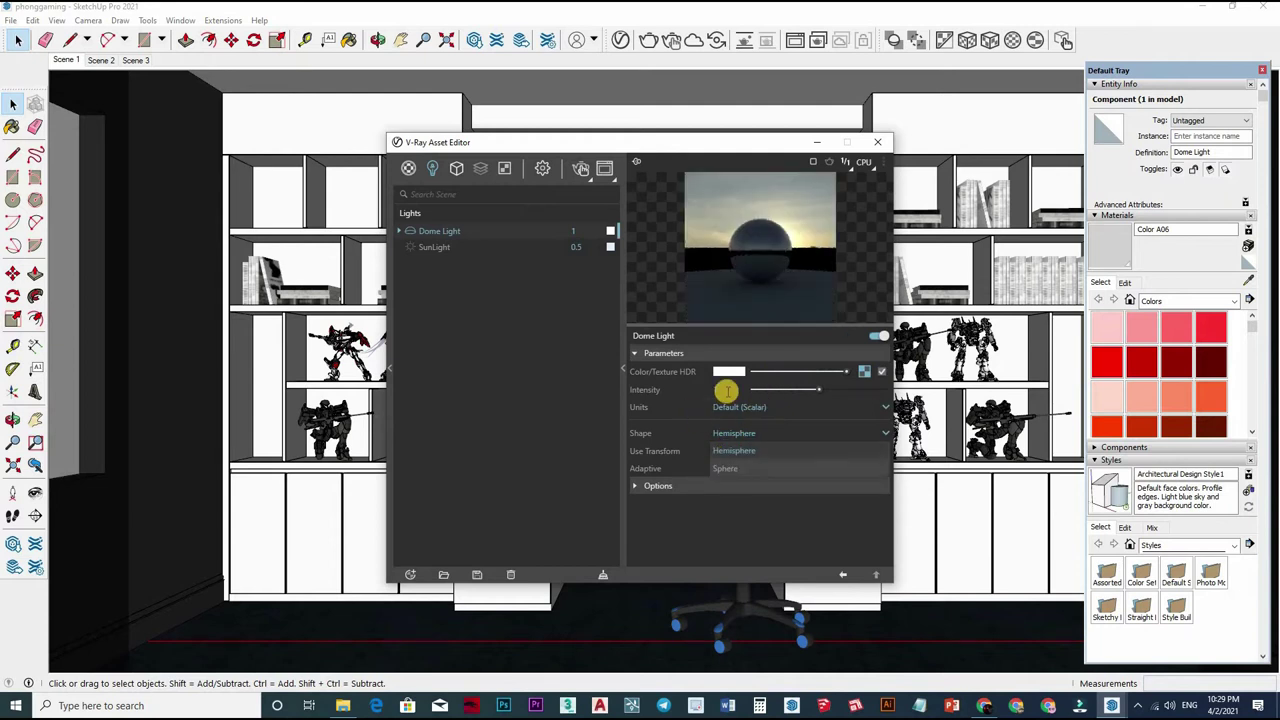
text(0)
key(Return)
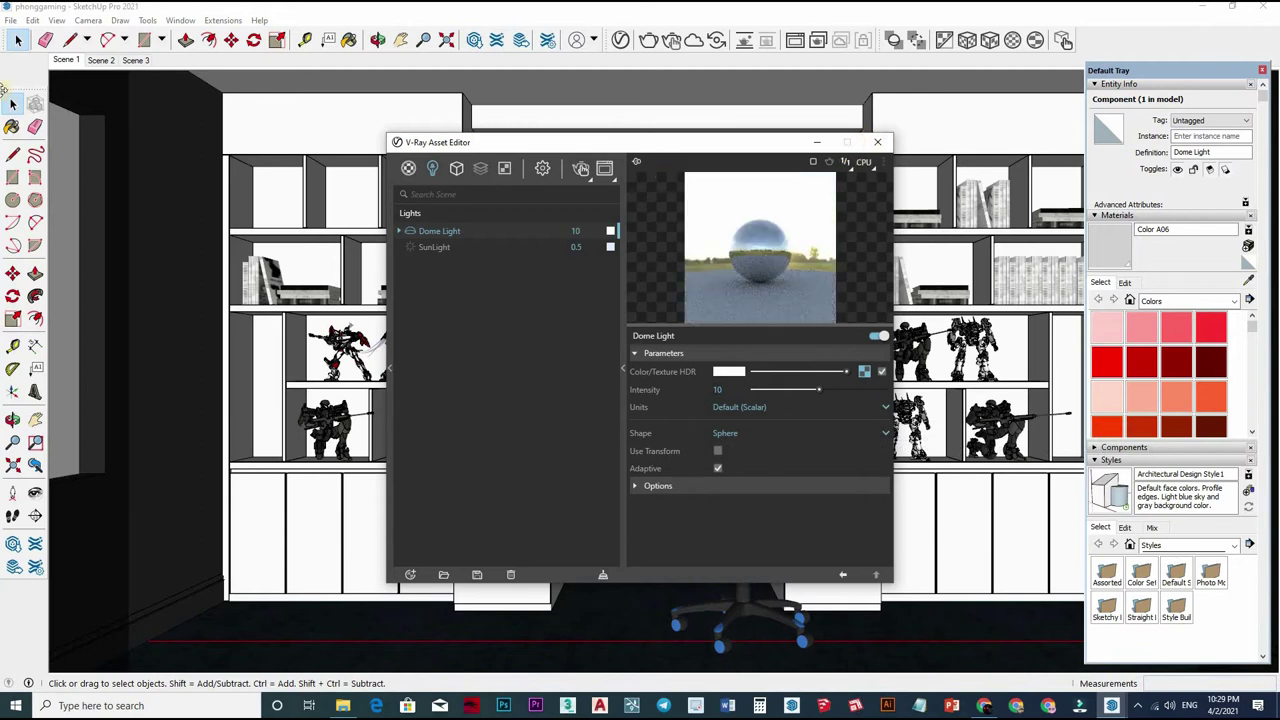
click(877, 142)
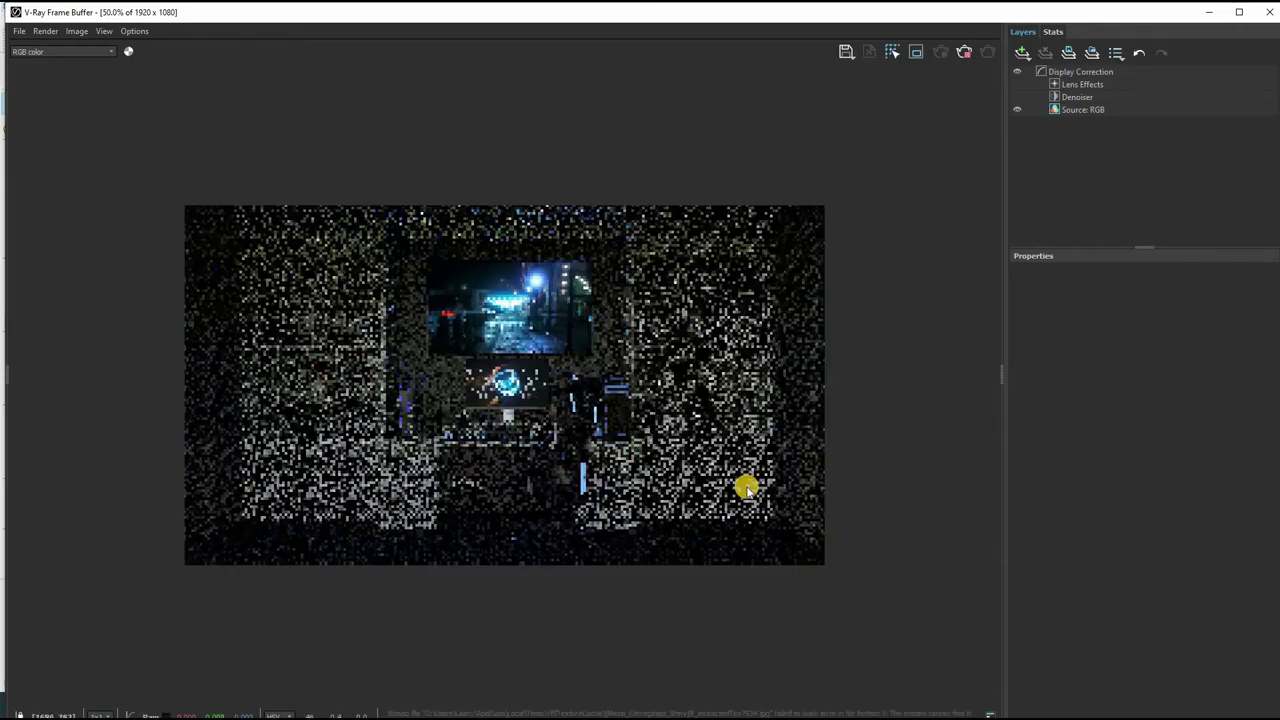
- Zoom in and out on the noisy dome-lit render in the frame buffer
scroll(486, 405, up, 2)
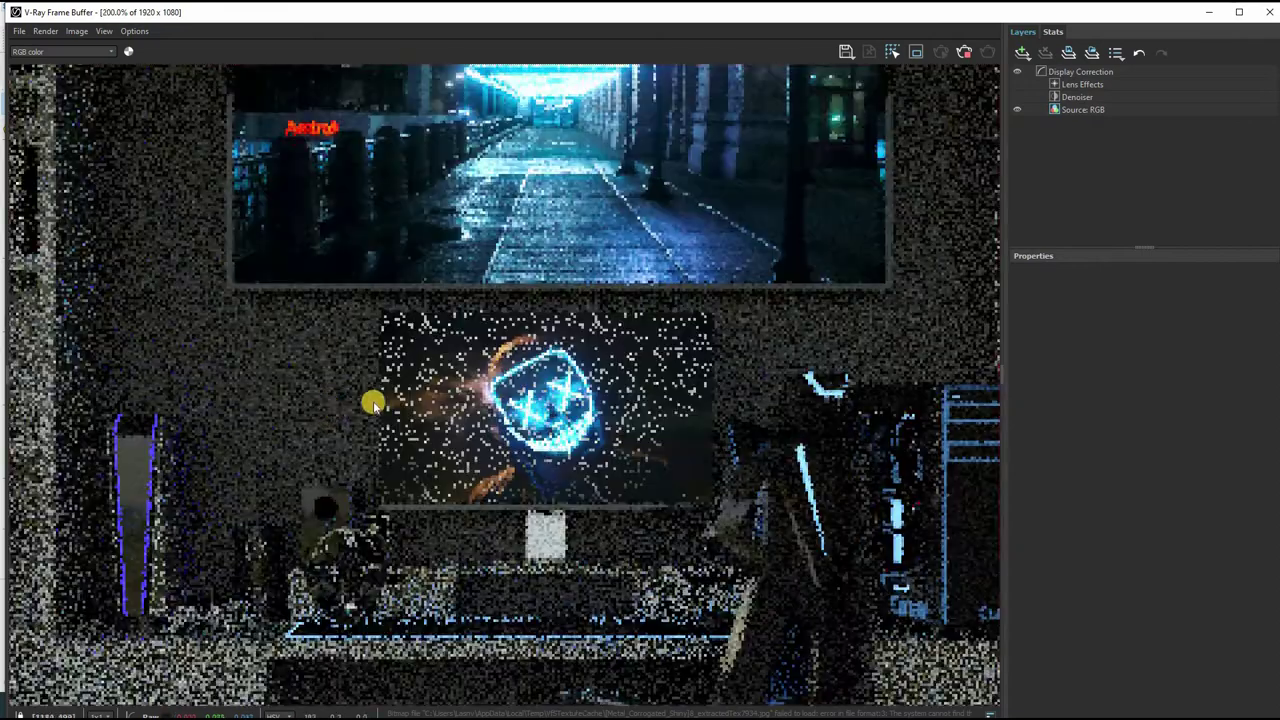
scroll(766, 403, down, 2)
scroll(766, 403, up, 1)
scroll(766, 403, down, 1)
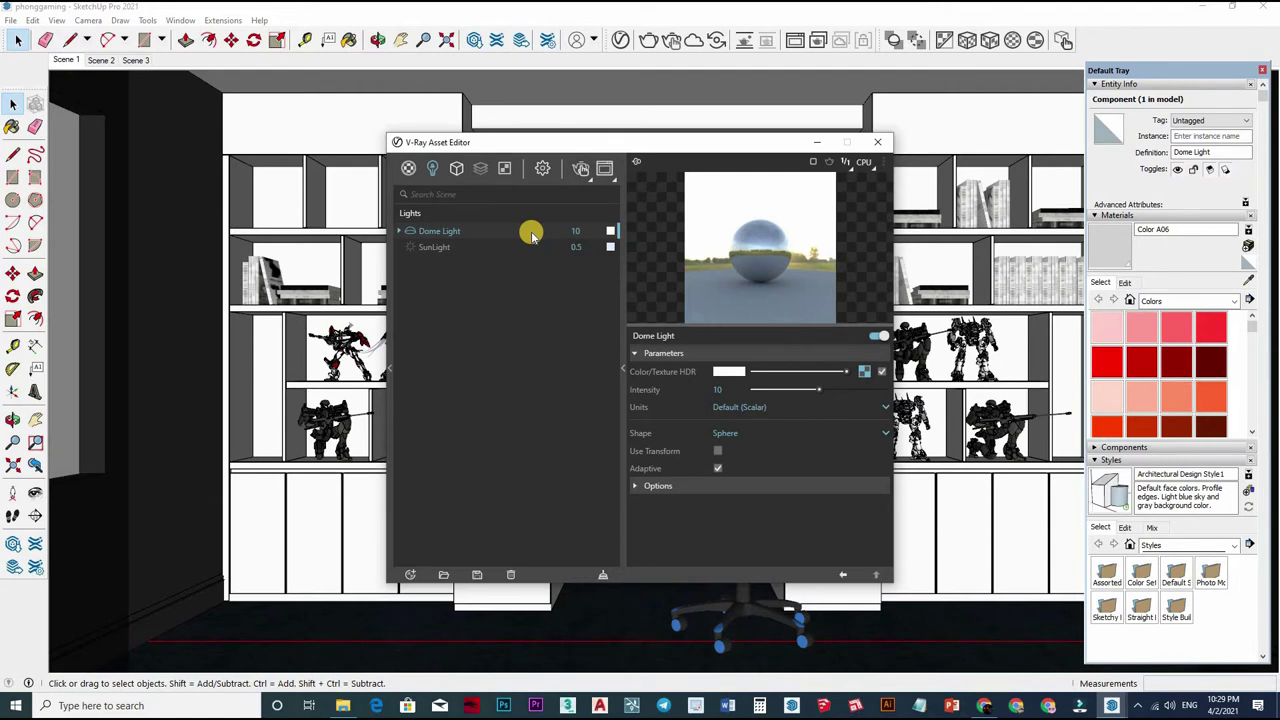
- Delete the Dome Light, leaving only the SunLight, and select a group in the model
key(Delete)
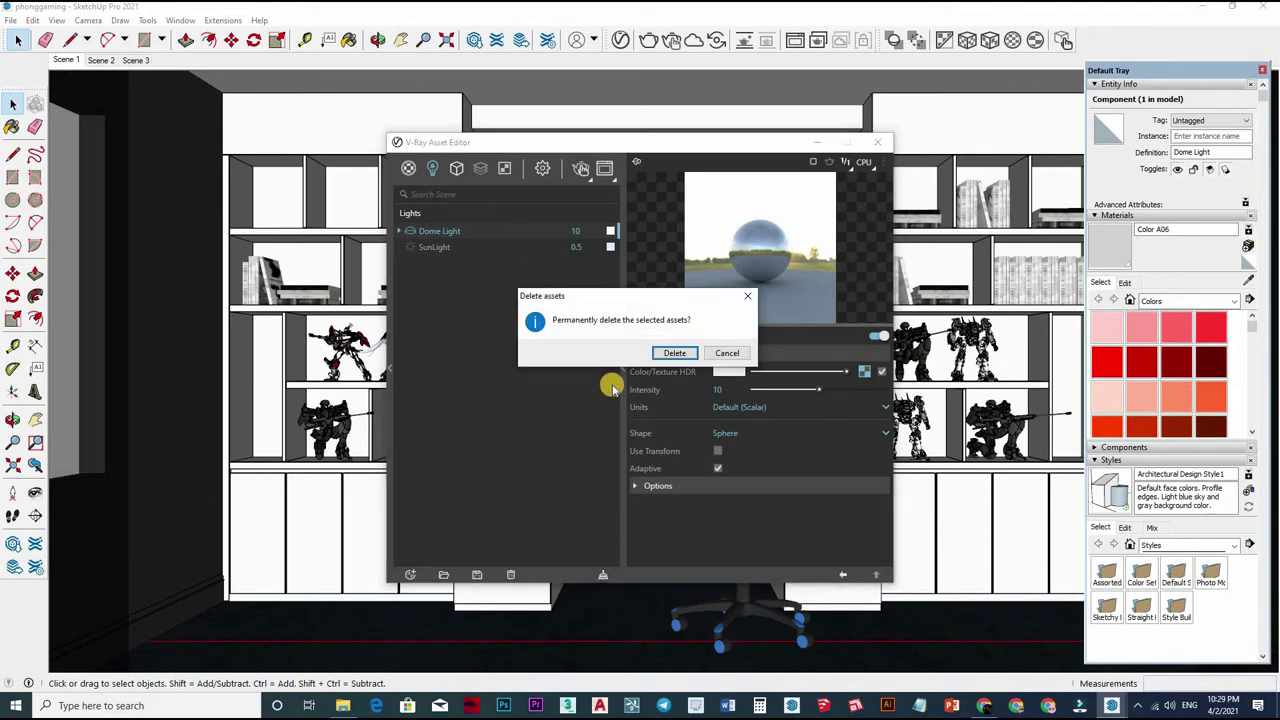
key(Return)
click(878, 147)
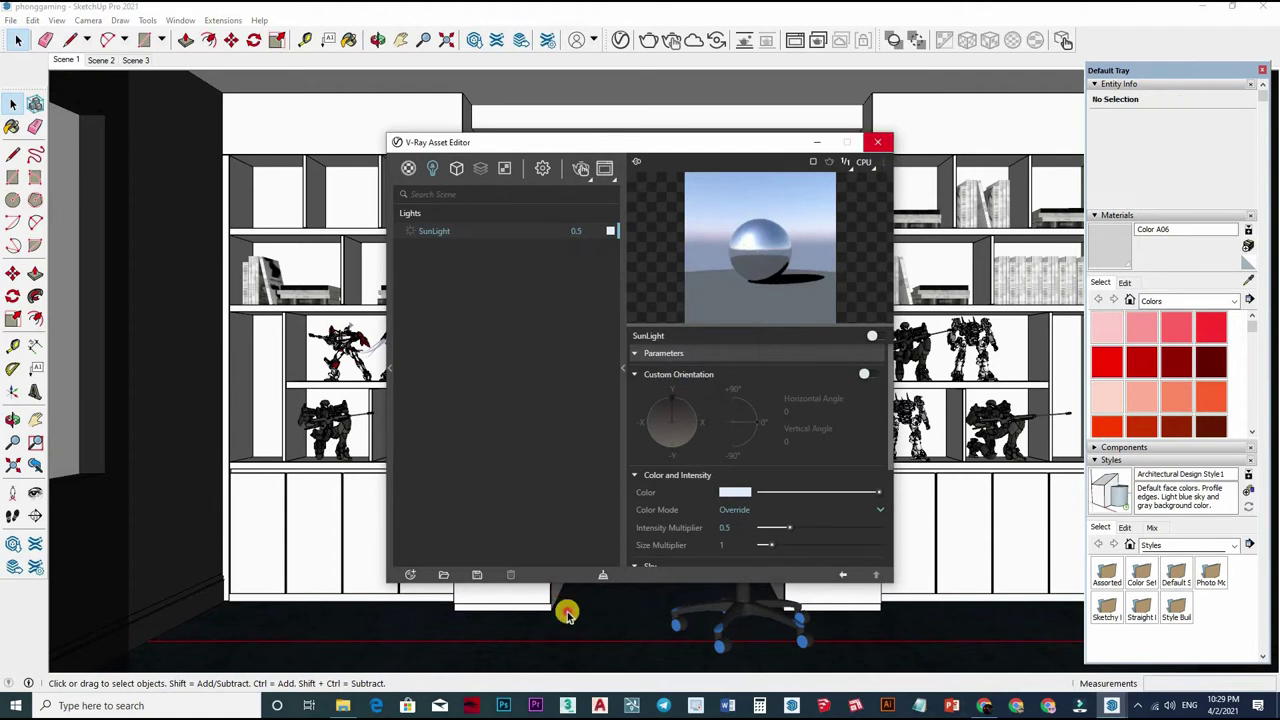
click(600, 614)
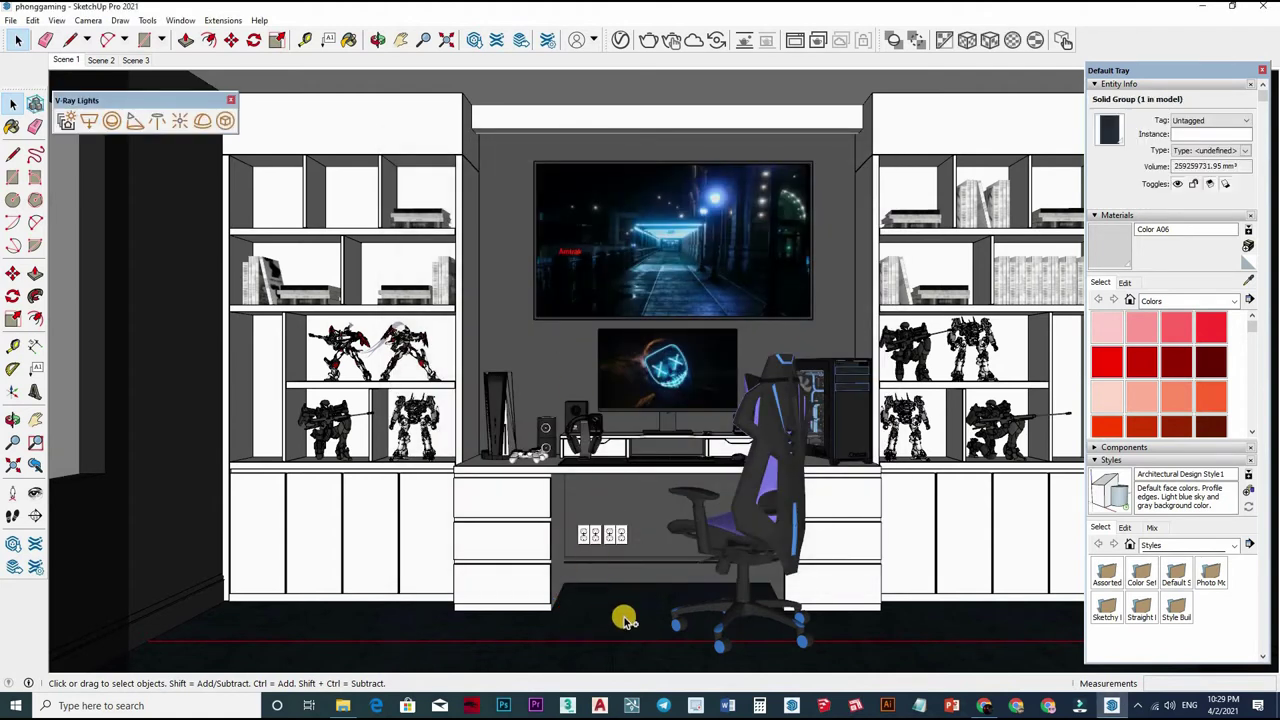
click(620, 39)
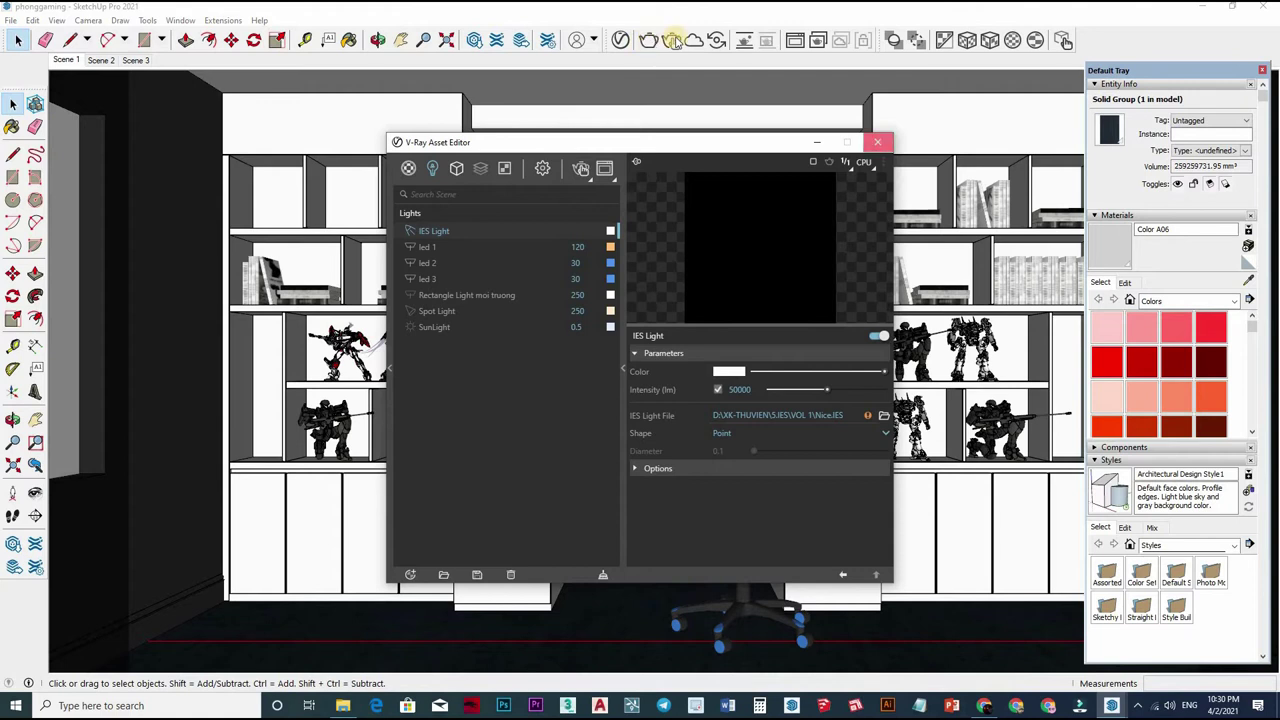
- Set exposure to 6.5 EV with interactive rendering on and launch an interactive render
click(877, 142)
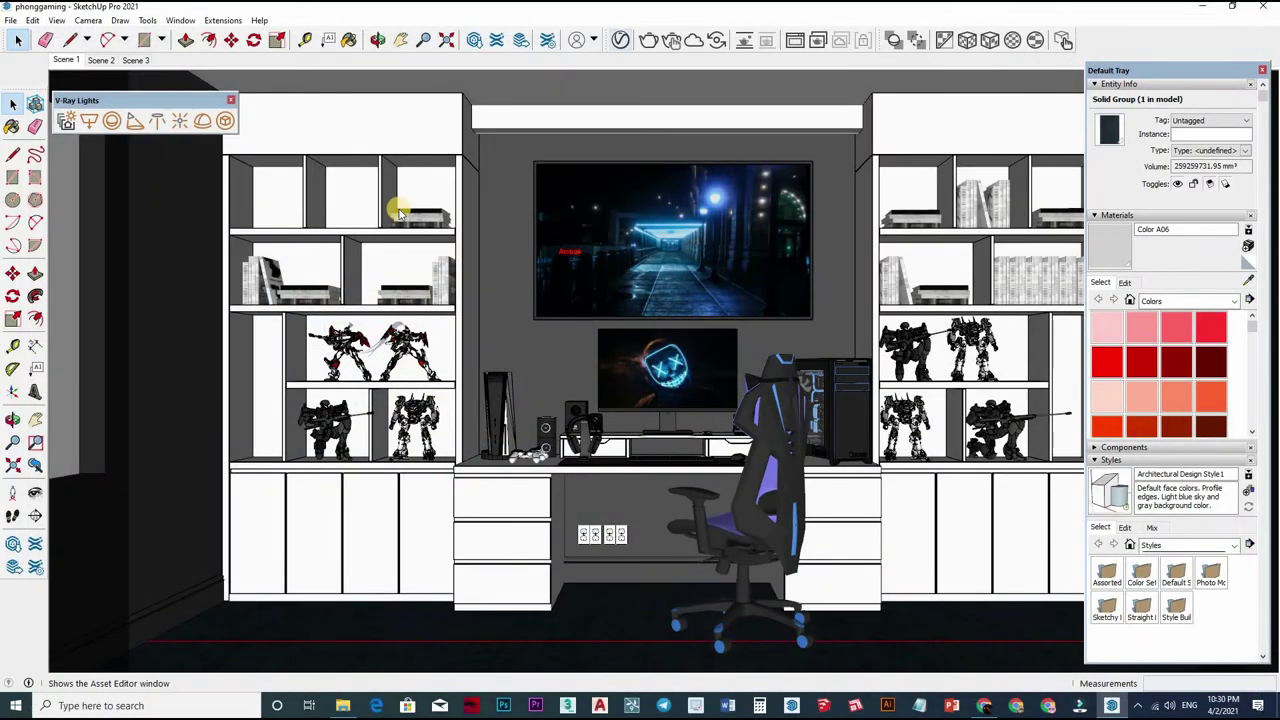
click(542, 168)
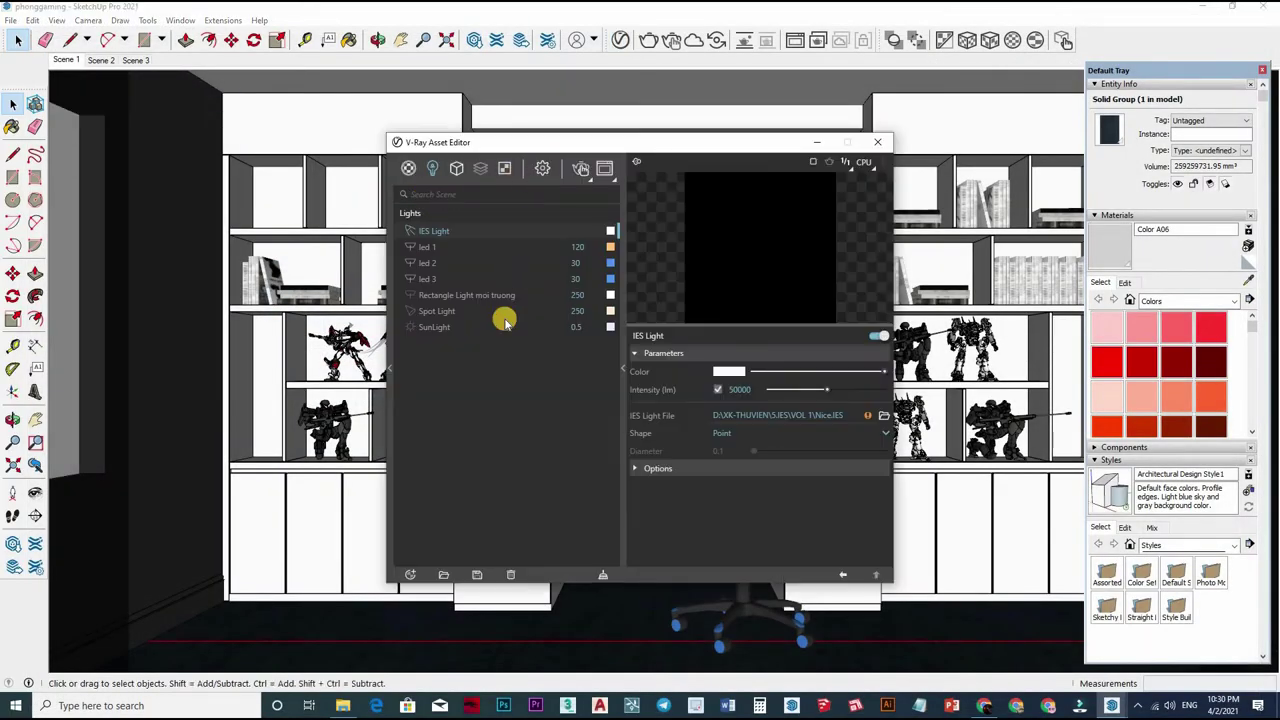
click(601, 236)
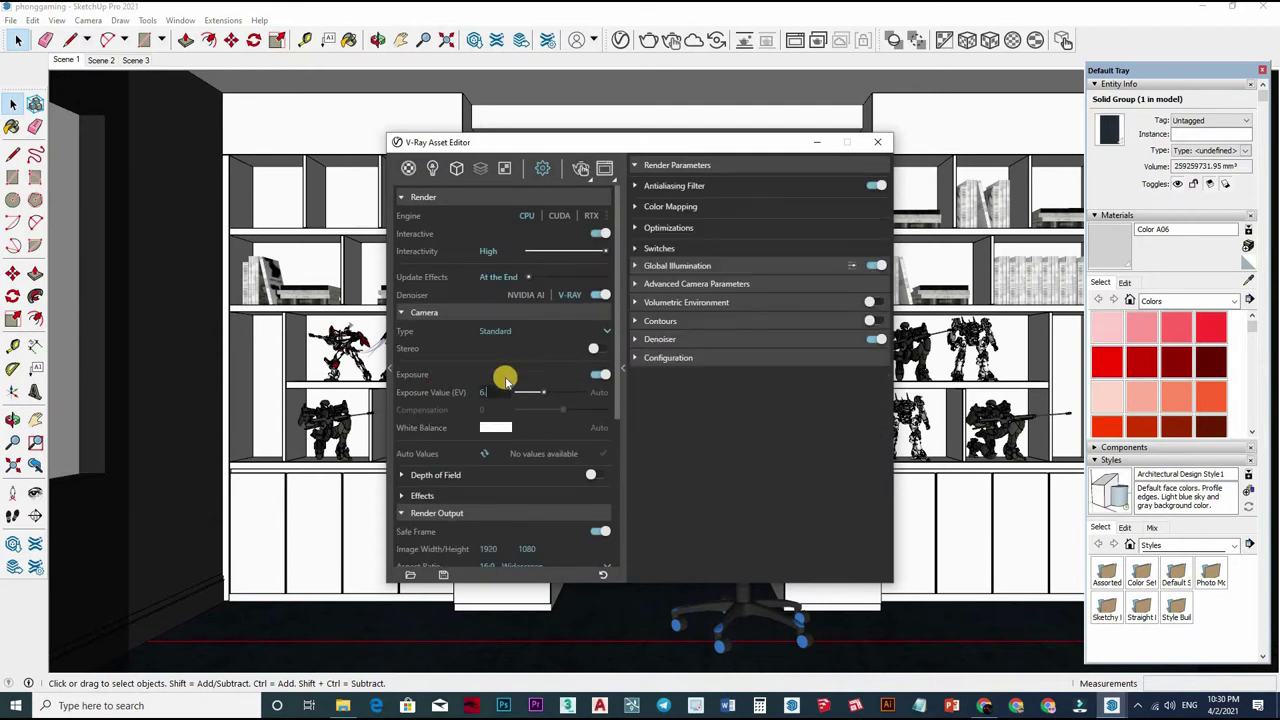
text(5)
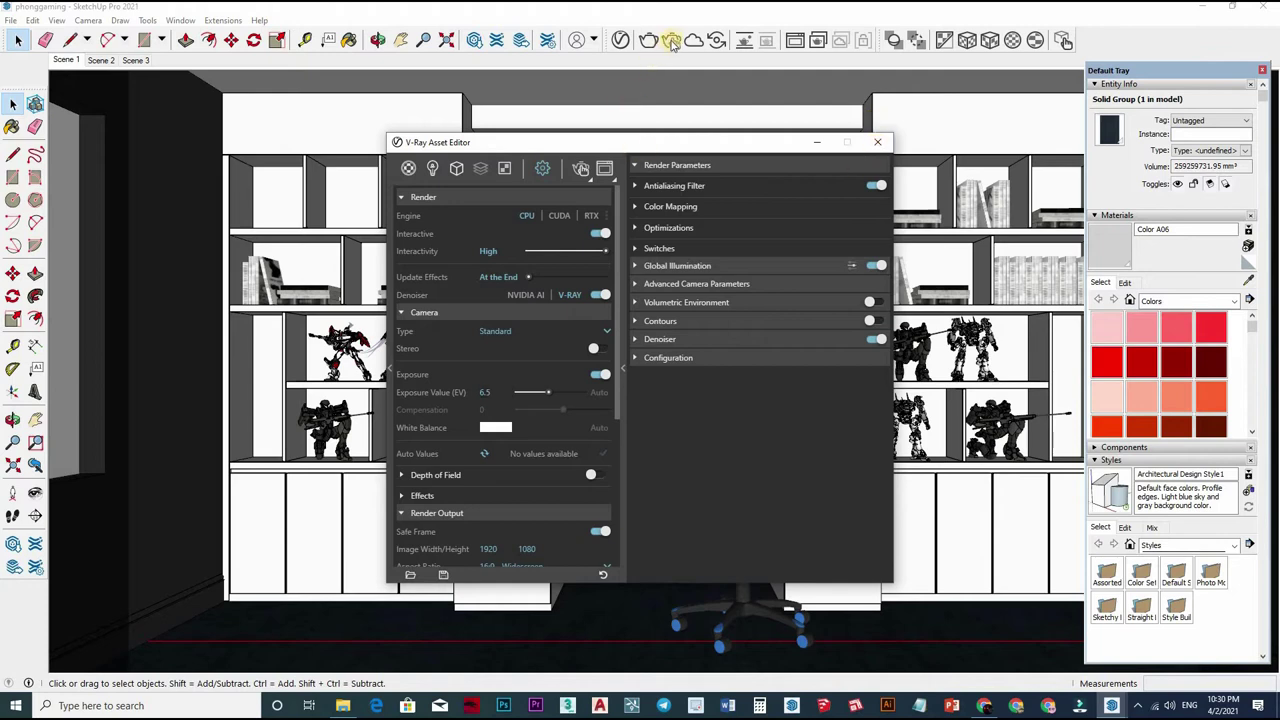
click(671, 40)
click(877, 142)
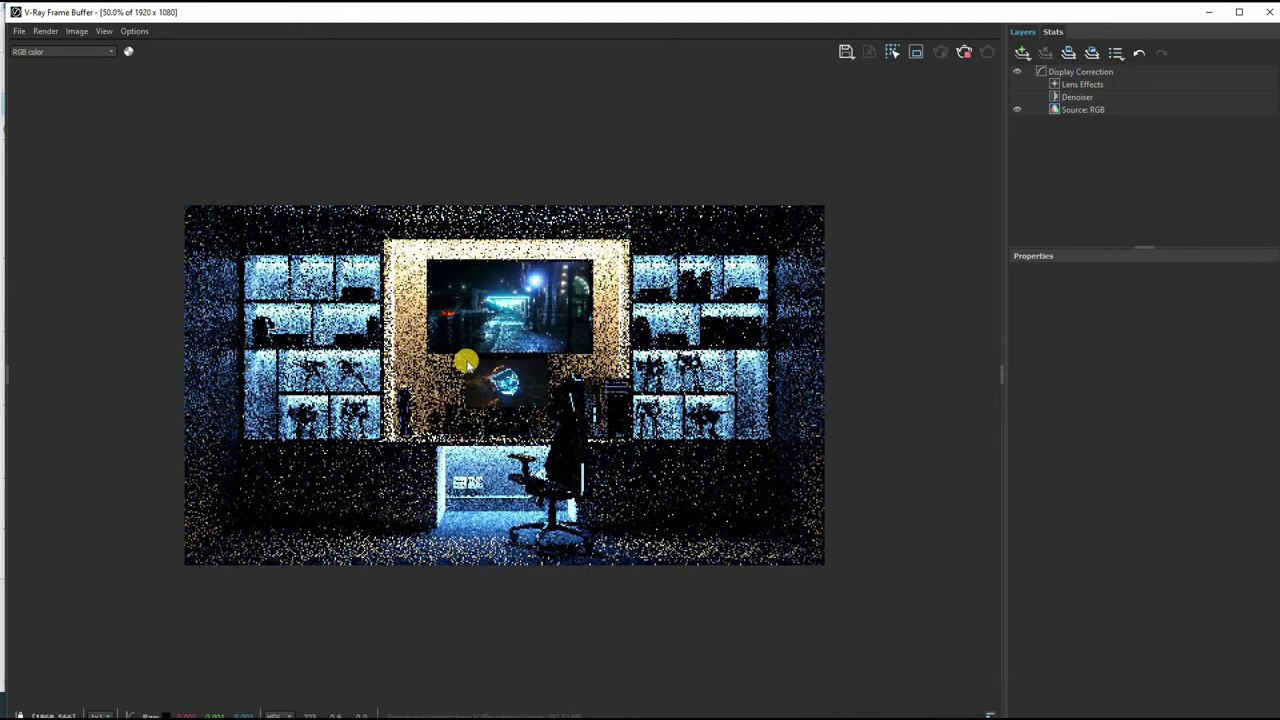
- Zoom briefly on the noisy interactive render, then stop it
scroll(727, 345, up, 1)
scroll(735, 365, down, 1)
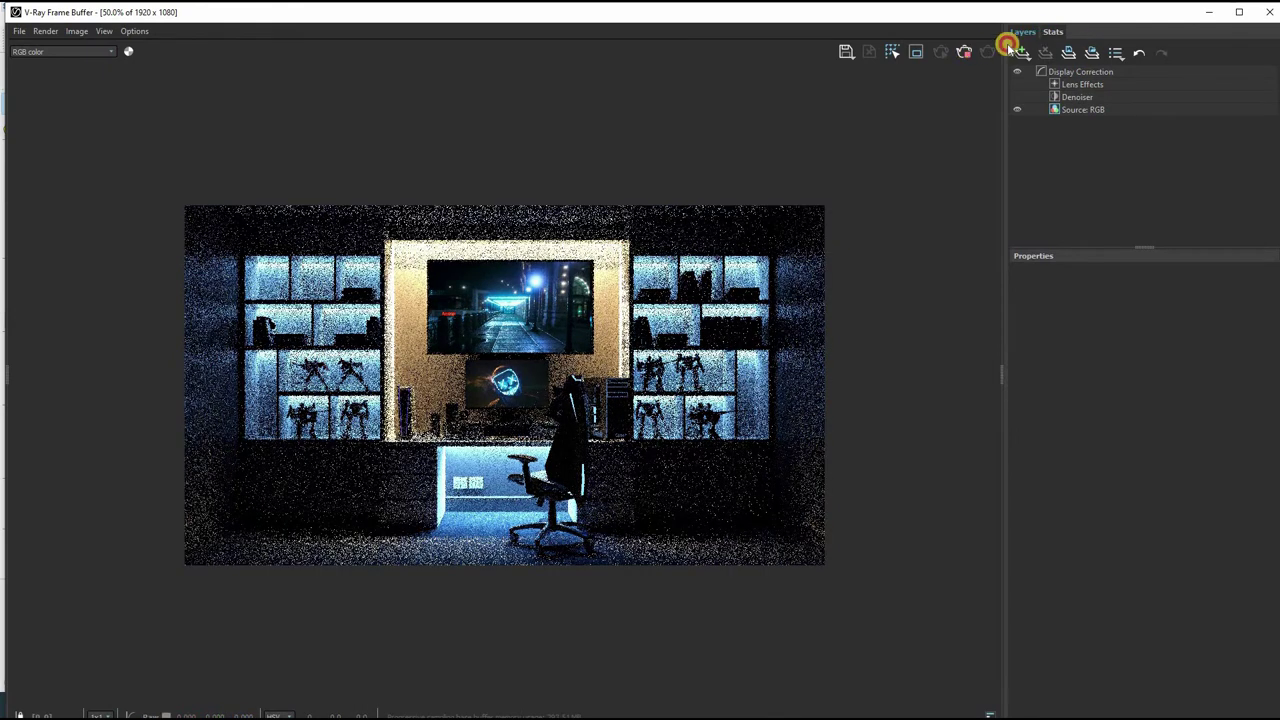
click(964, 52)
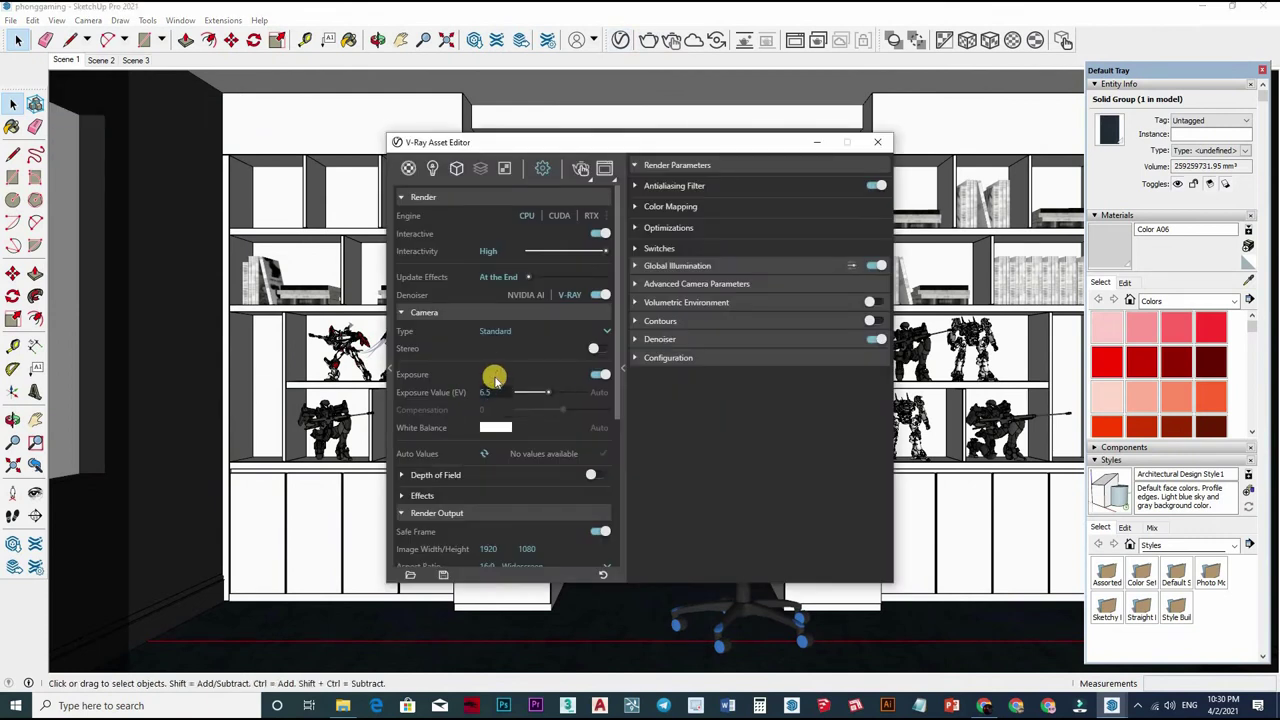
- Set exposure 8, image width 1550, noise limit 0.005 and bucket size 48
text(8)
key(Return)
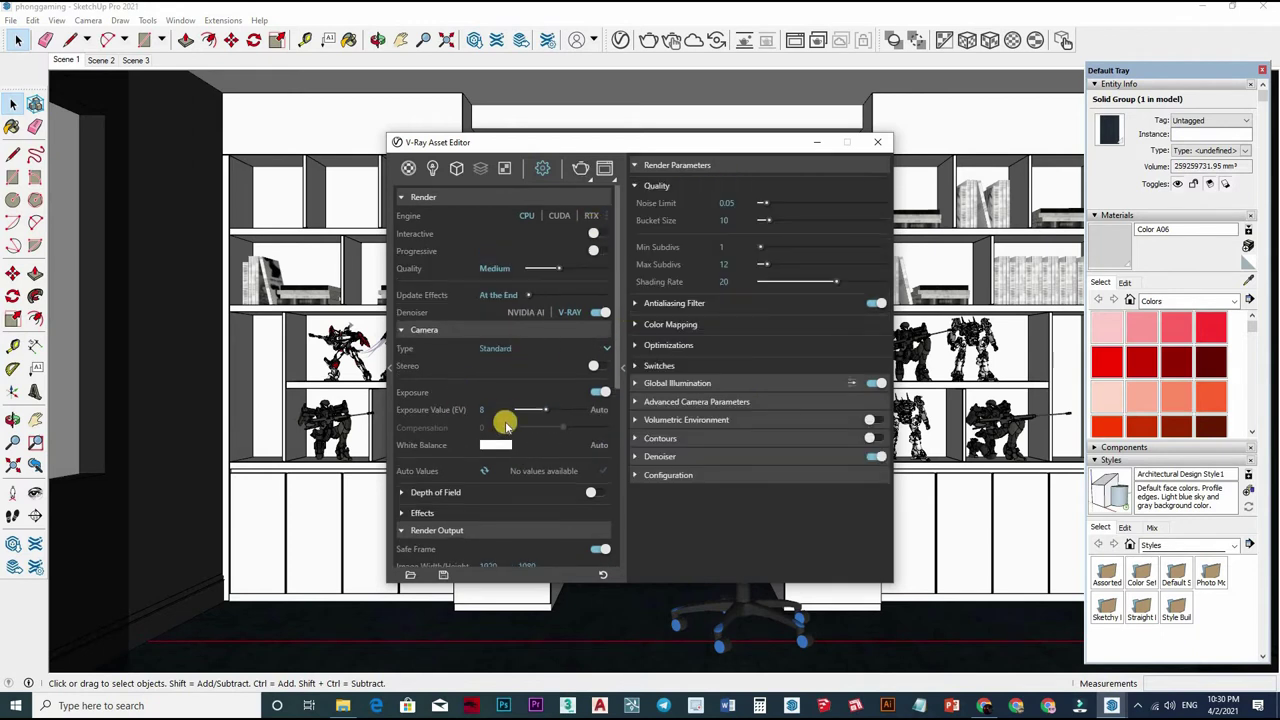
scroll(529, 457, down, 3)
text(1550)
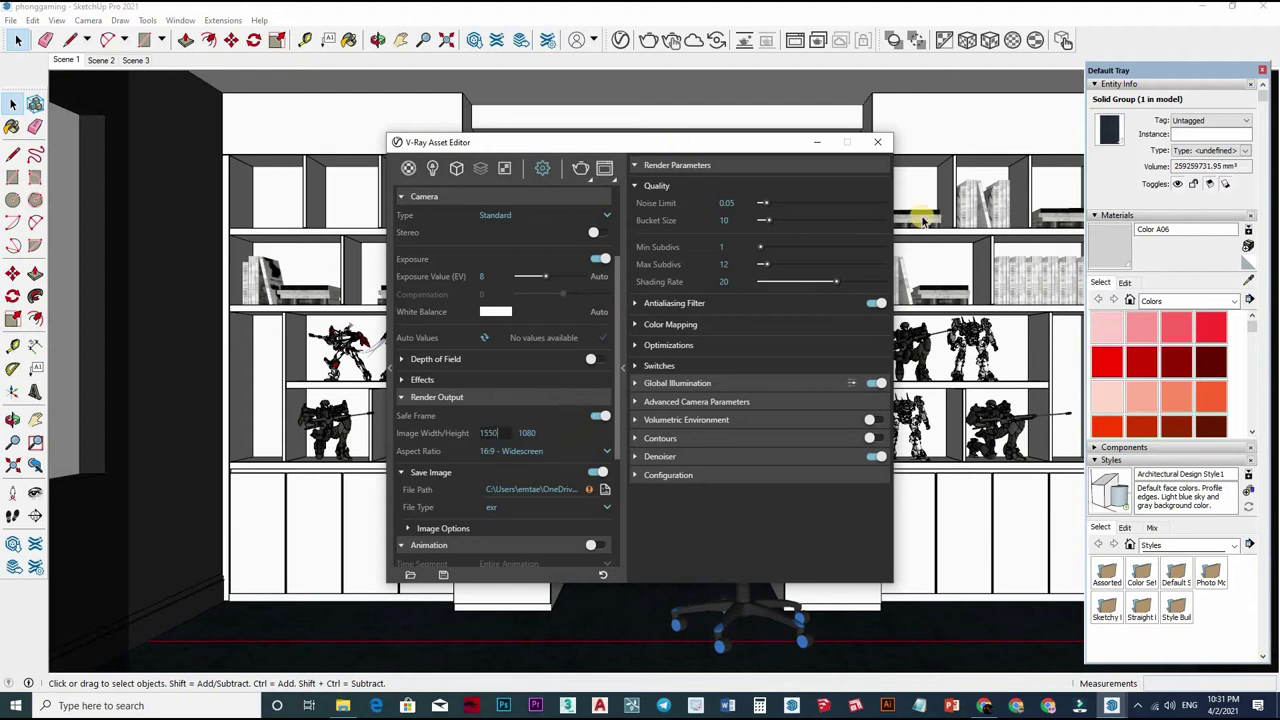
key(Return)
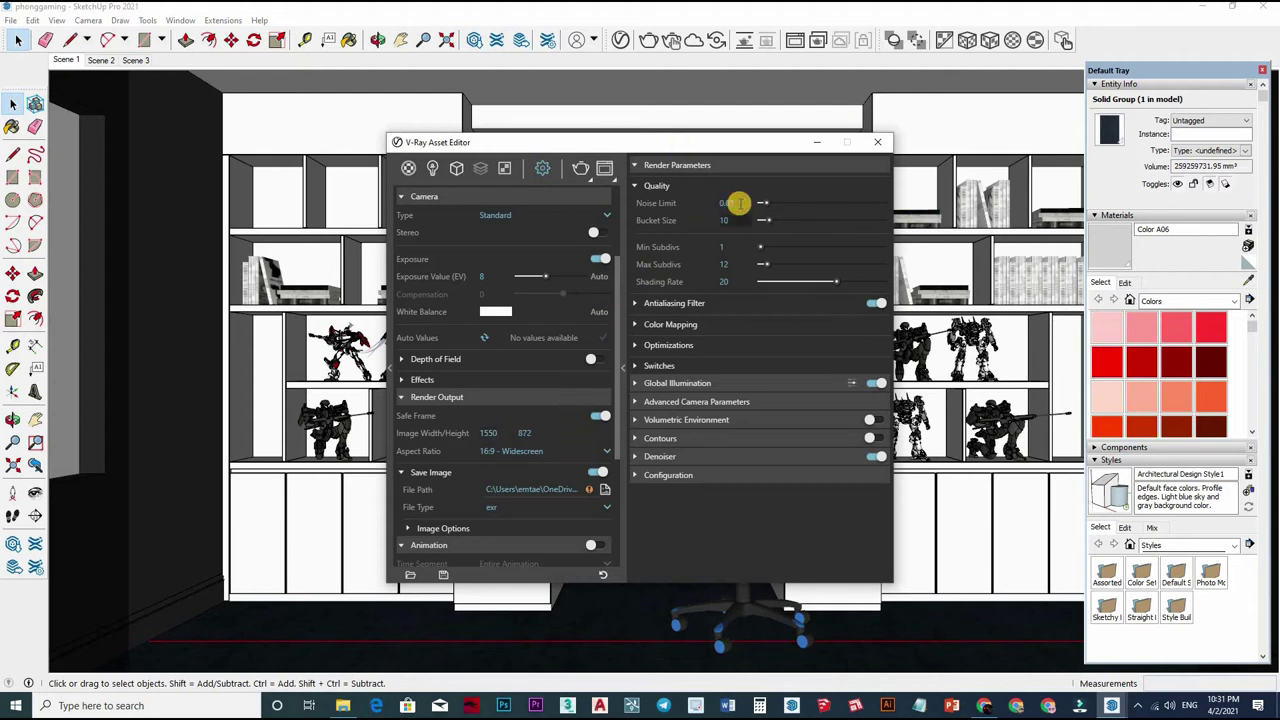
text(0)
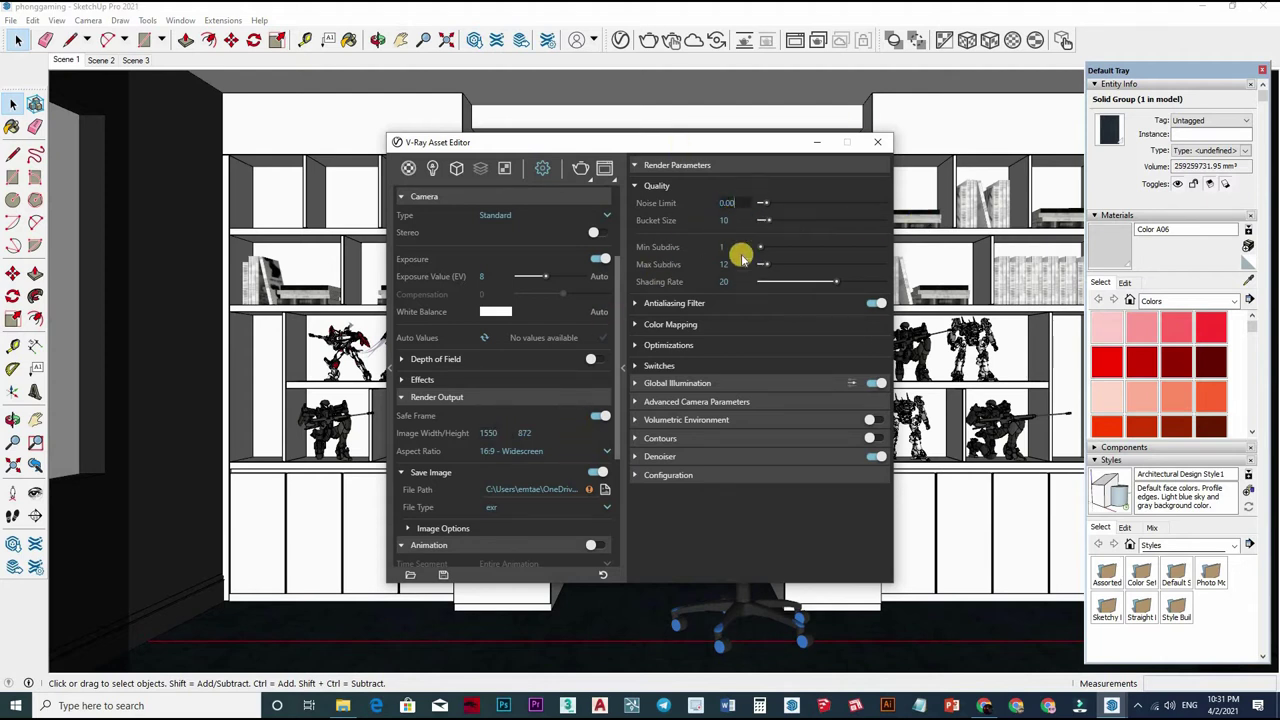
text(5)
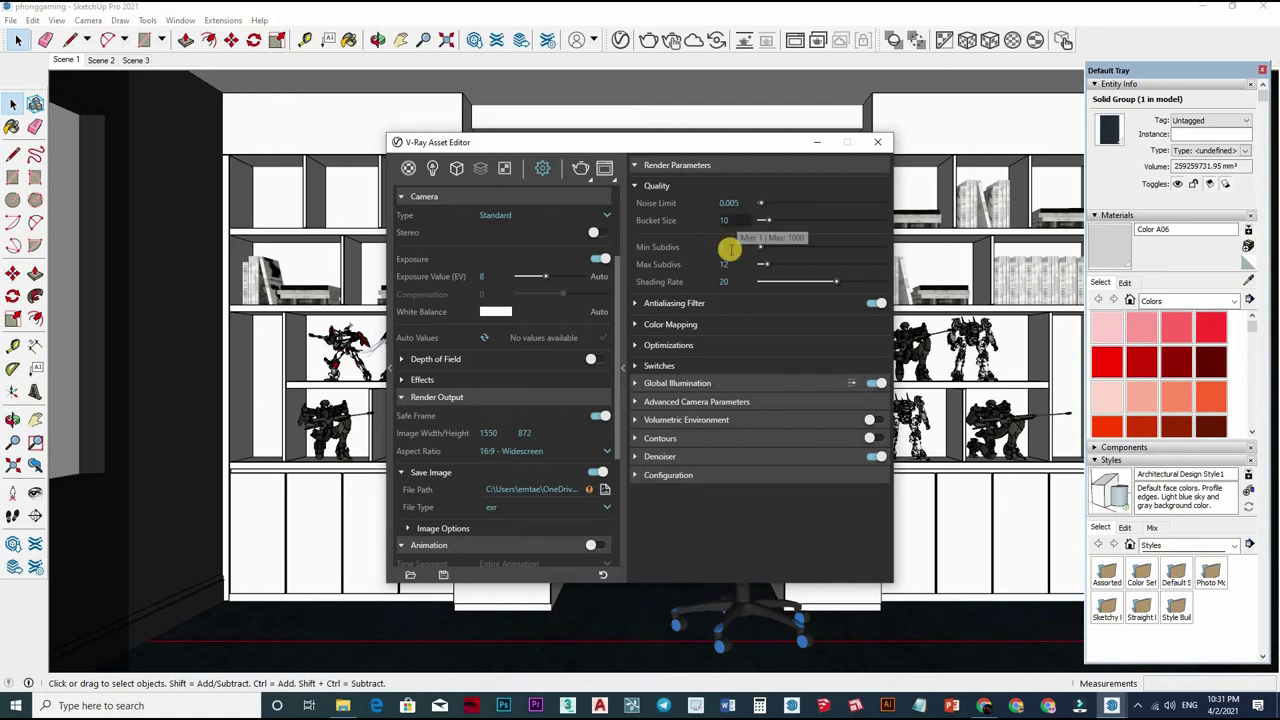
double_click(738, 226)
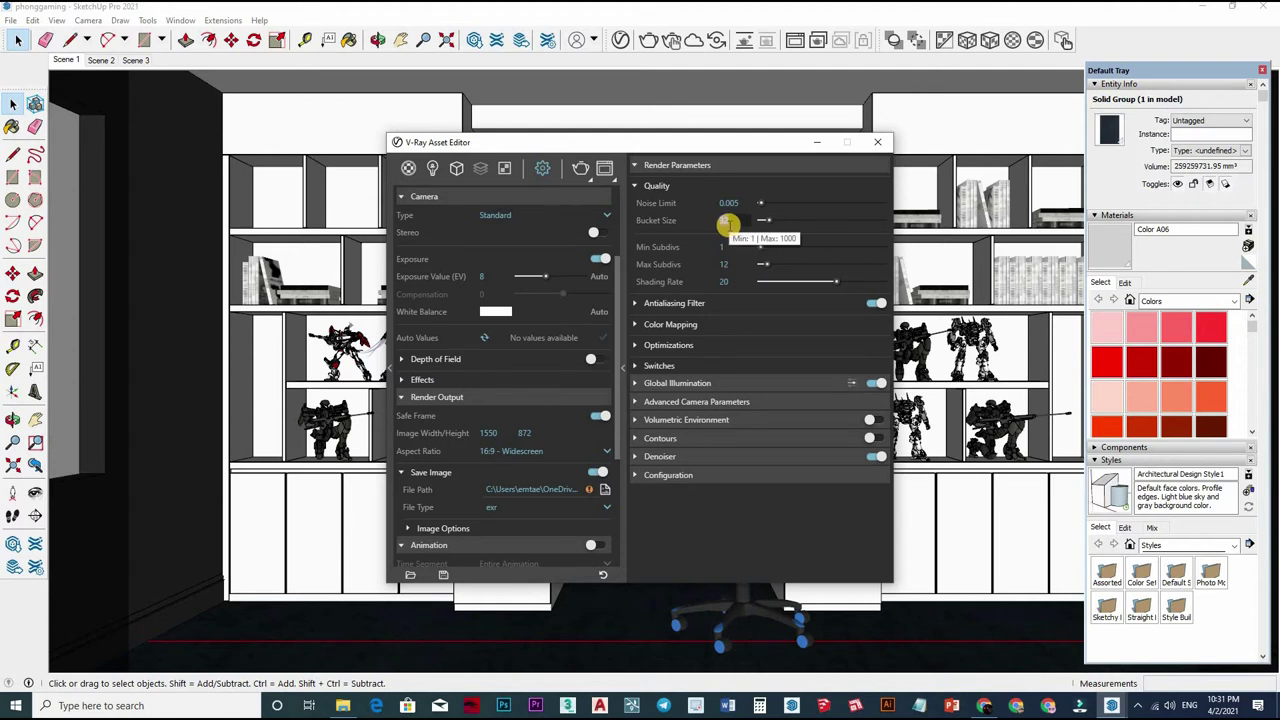
text(48)
click(737, 266)
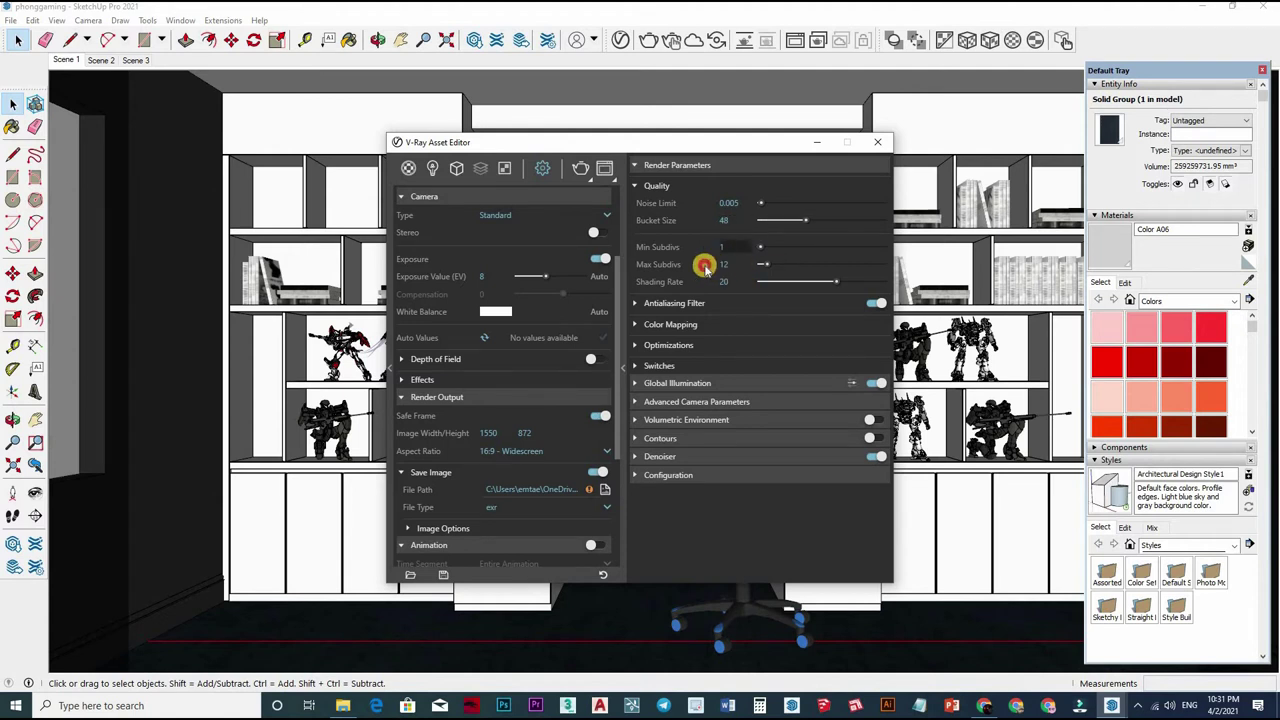
- Set Max Subdivs 24, the Triangle AA filter, and Irradiance map / Light cache GI
click(735, 266)
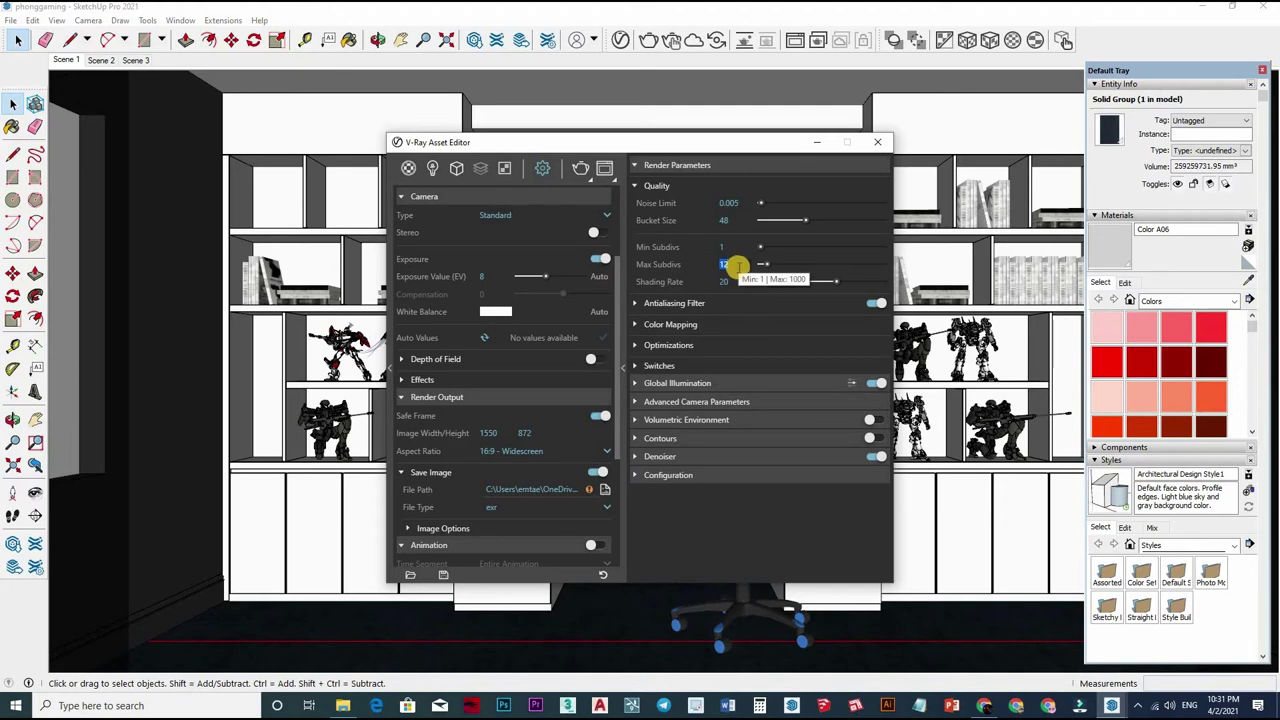
text(24)
click(745, 303)
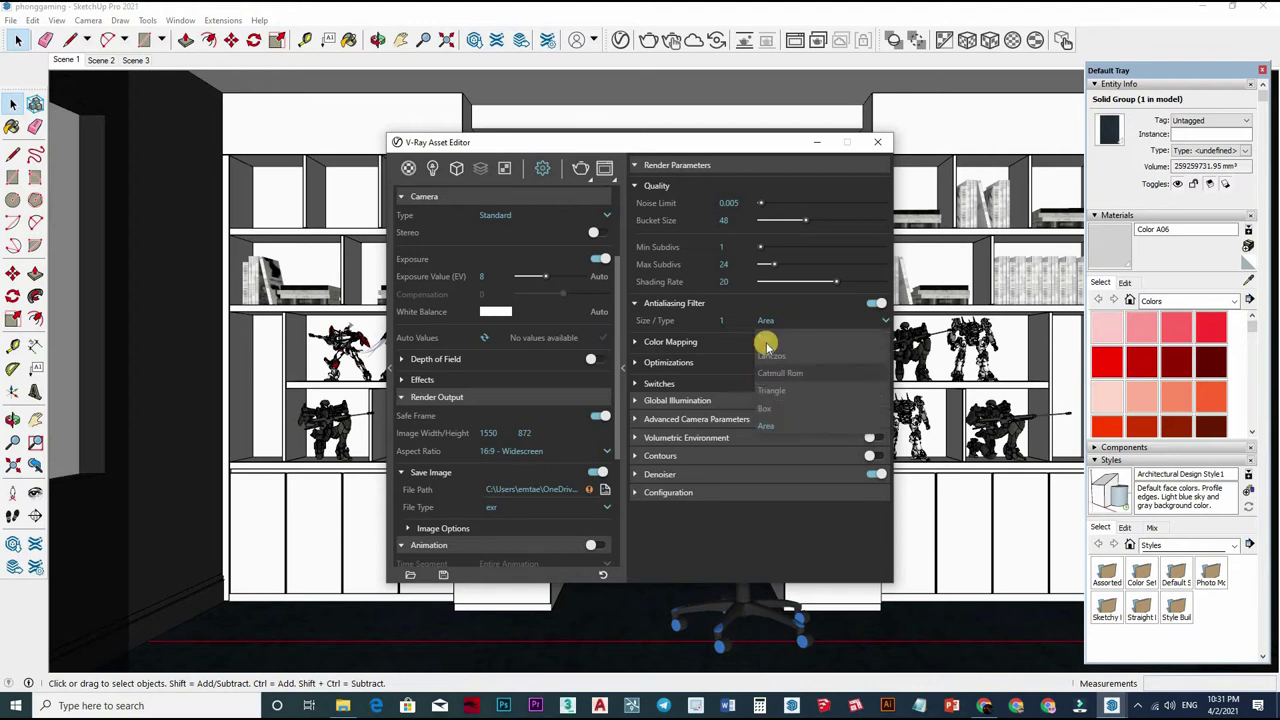
click(735, 394)
click(745, 401)
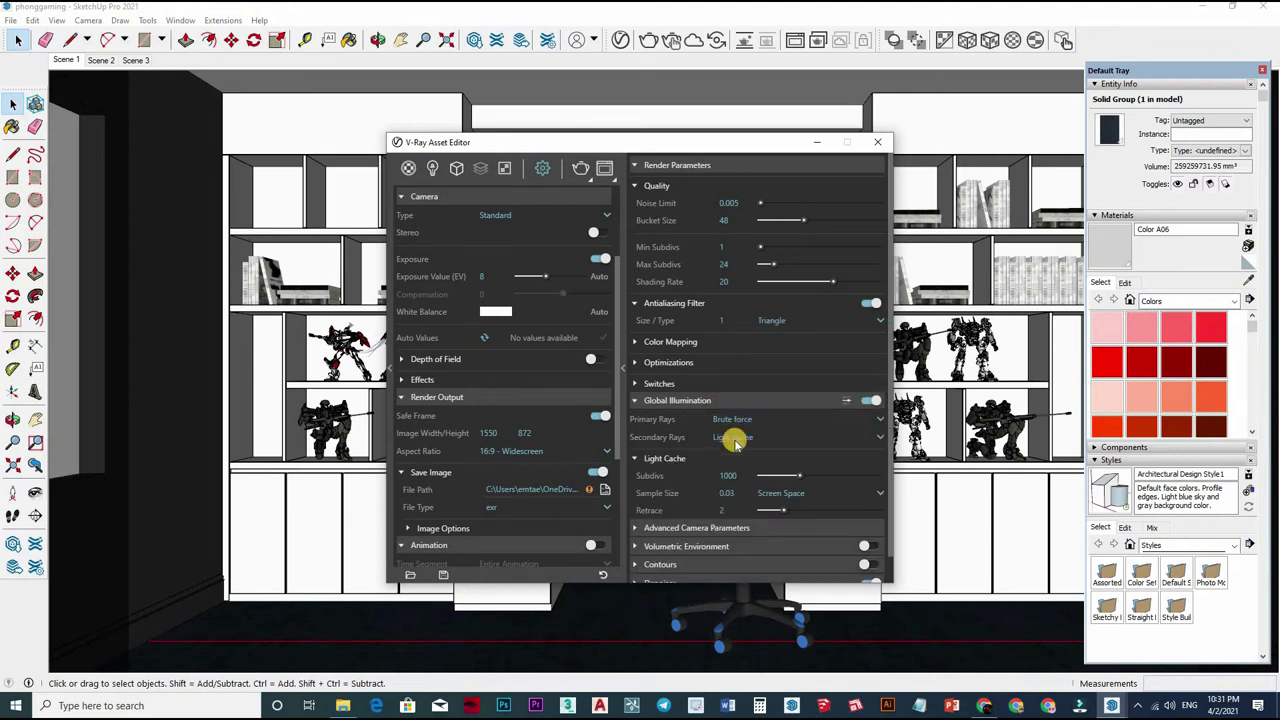
click(740, 420)
click(738, 476)
click(735, 437)
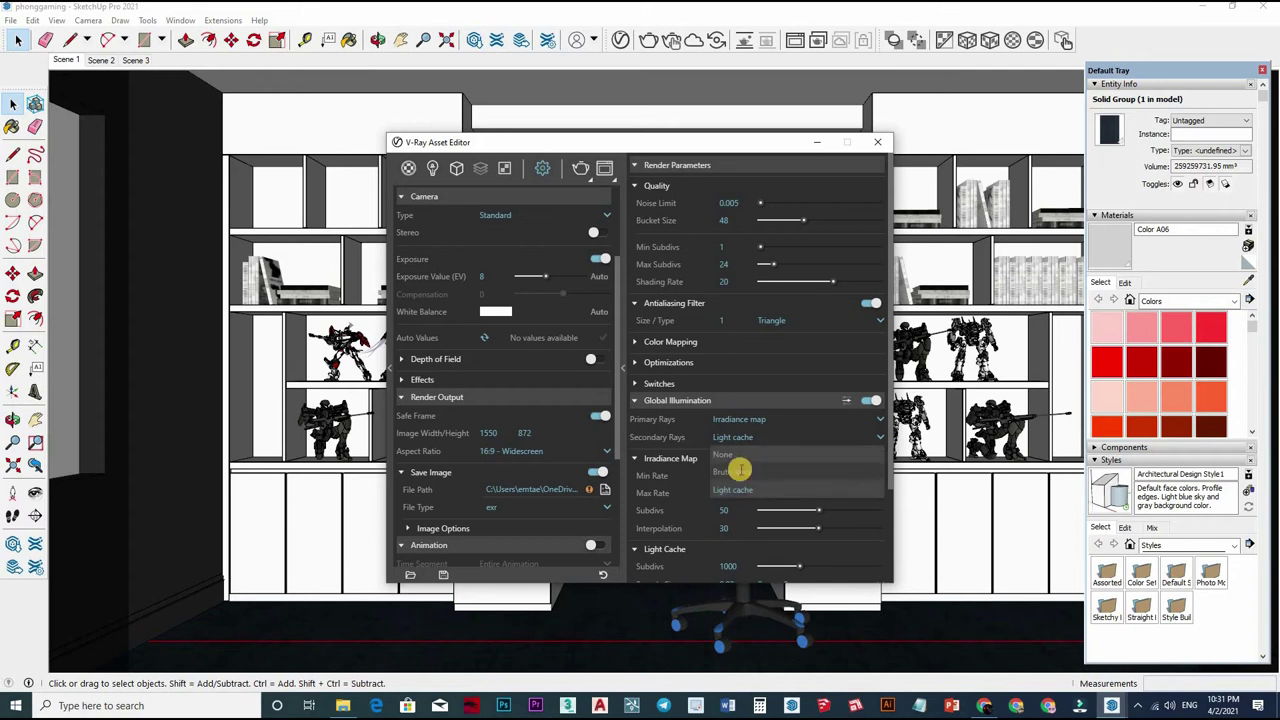
click(730, 511)
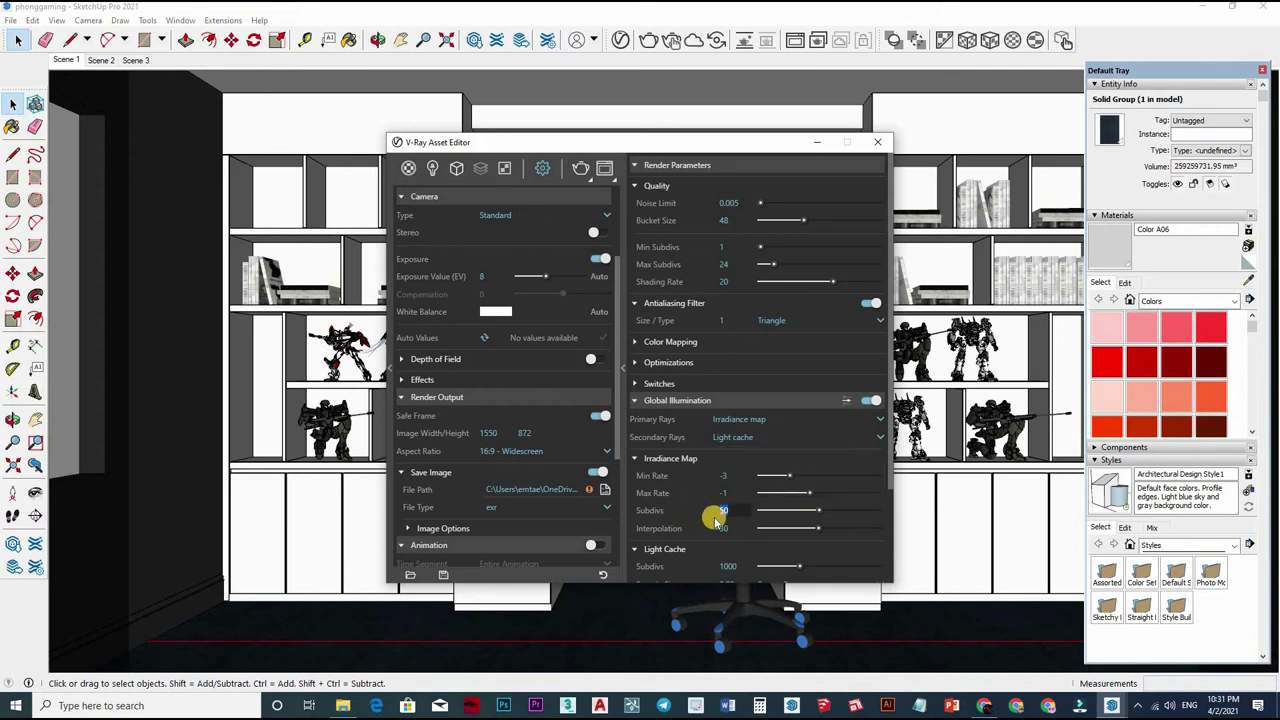
- Set irradiance map subdivs 80, interpolation 50, and light cache retrace 1
text(80)
key(Return)
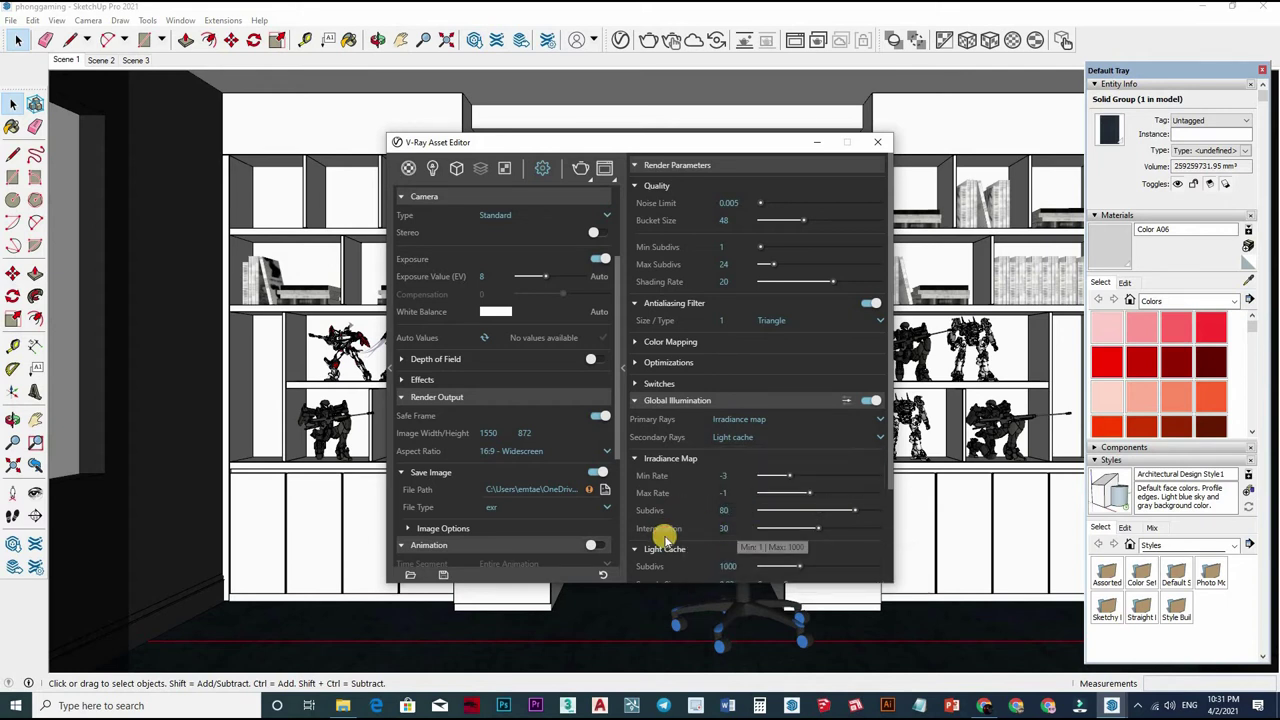
double_click(724, 528)
text(50)
key(Return)
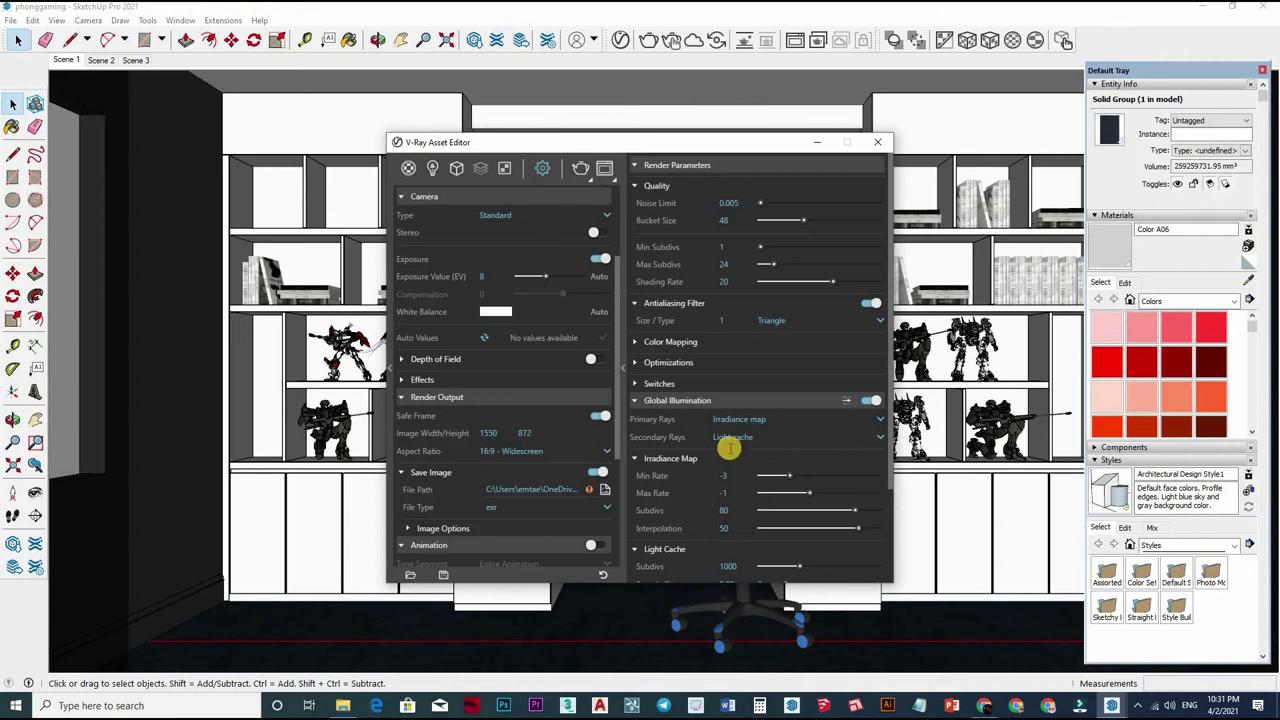
scroll(730, 449, down, 3)
text(100)
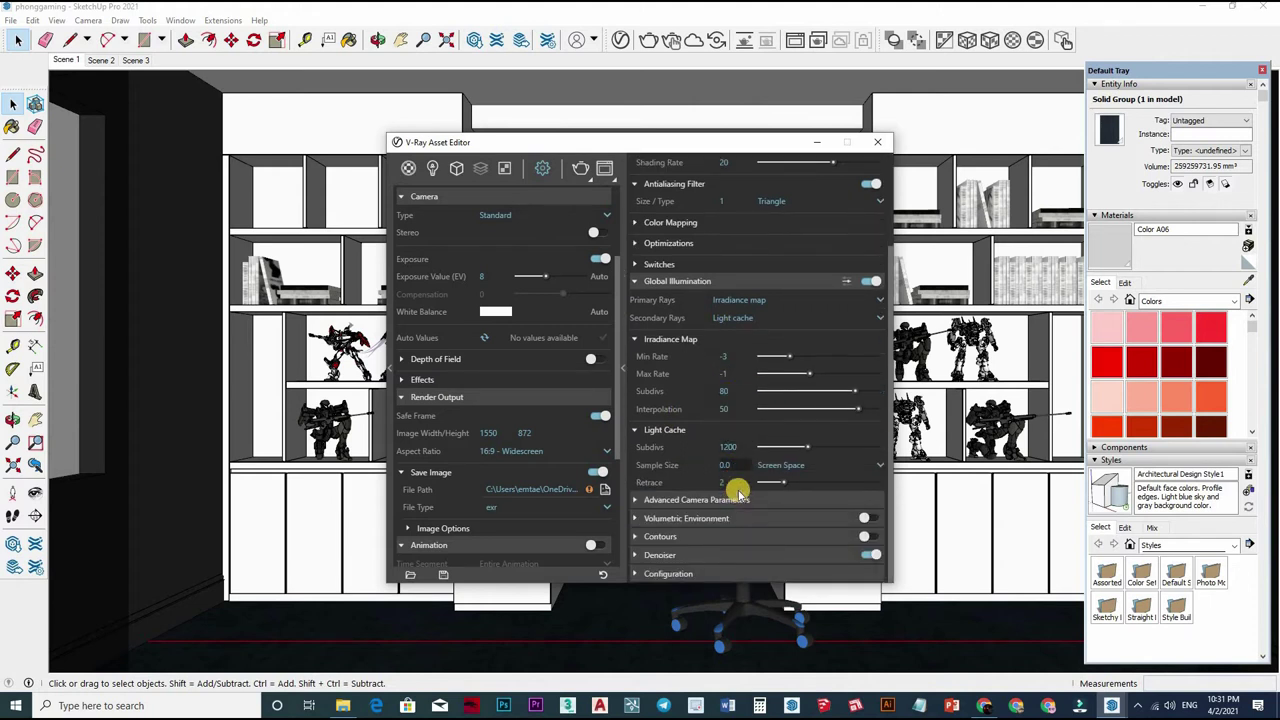
text(1)
key(Return)
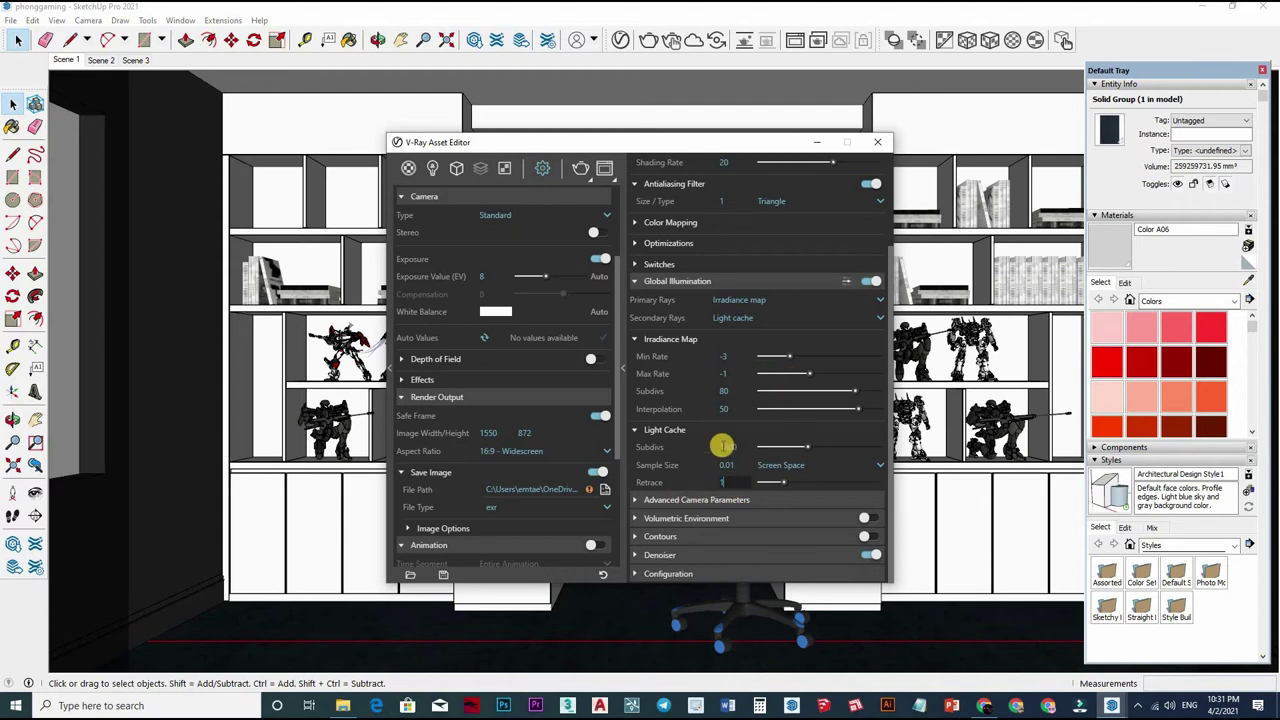
scroll(845, 190, up, 3)
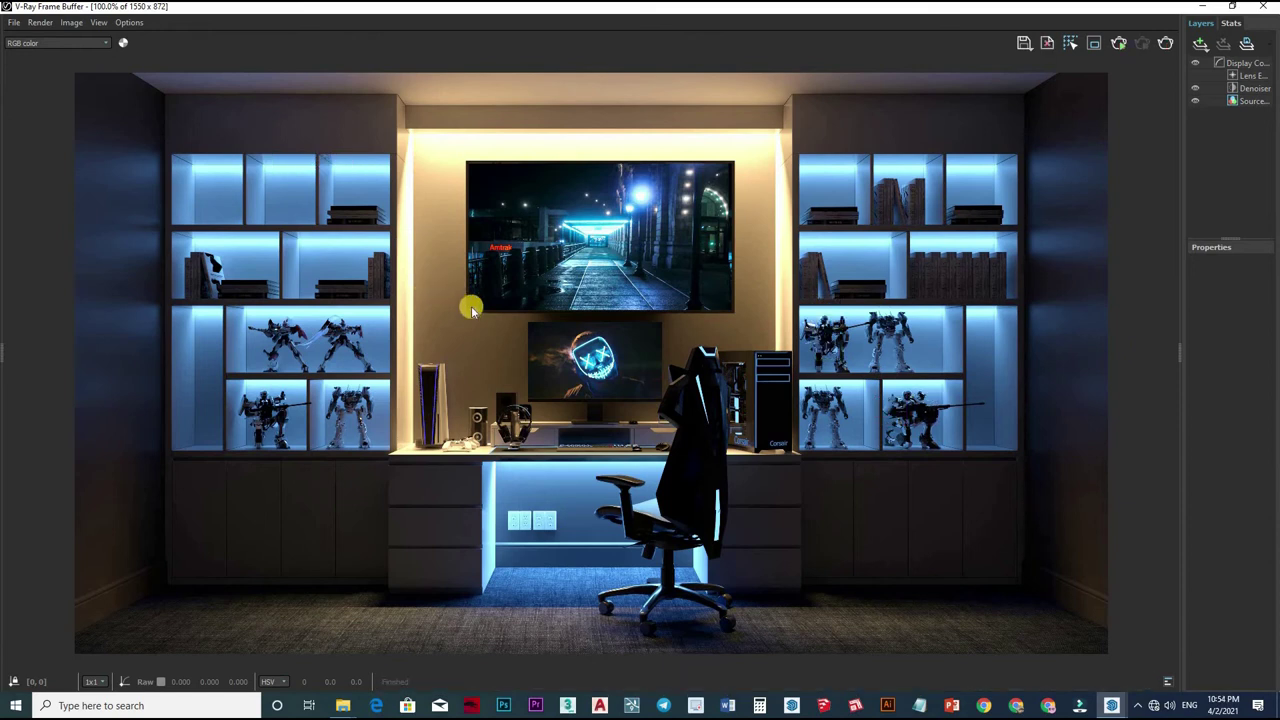
- Zoom in and out on the finished render to inspect the shelves, TV, desk and chair
scroll(340, 276, up, 2)
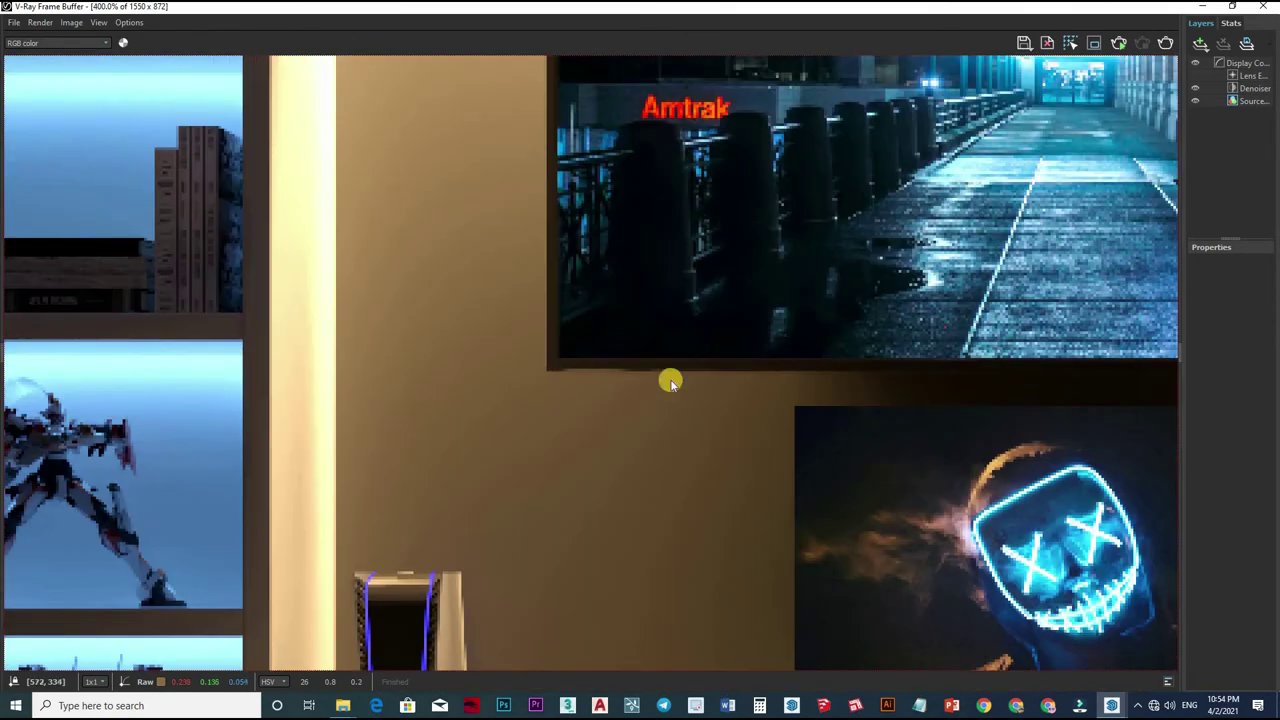
scroll(357, 314, down, 2)
scroll(471, 420, up, 1)
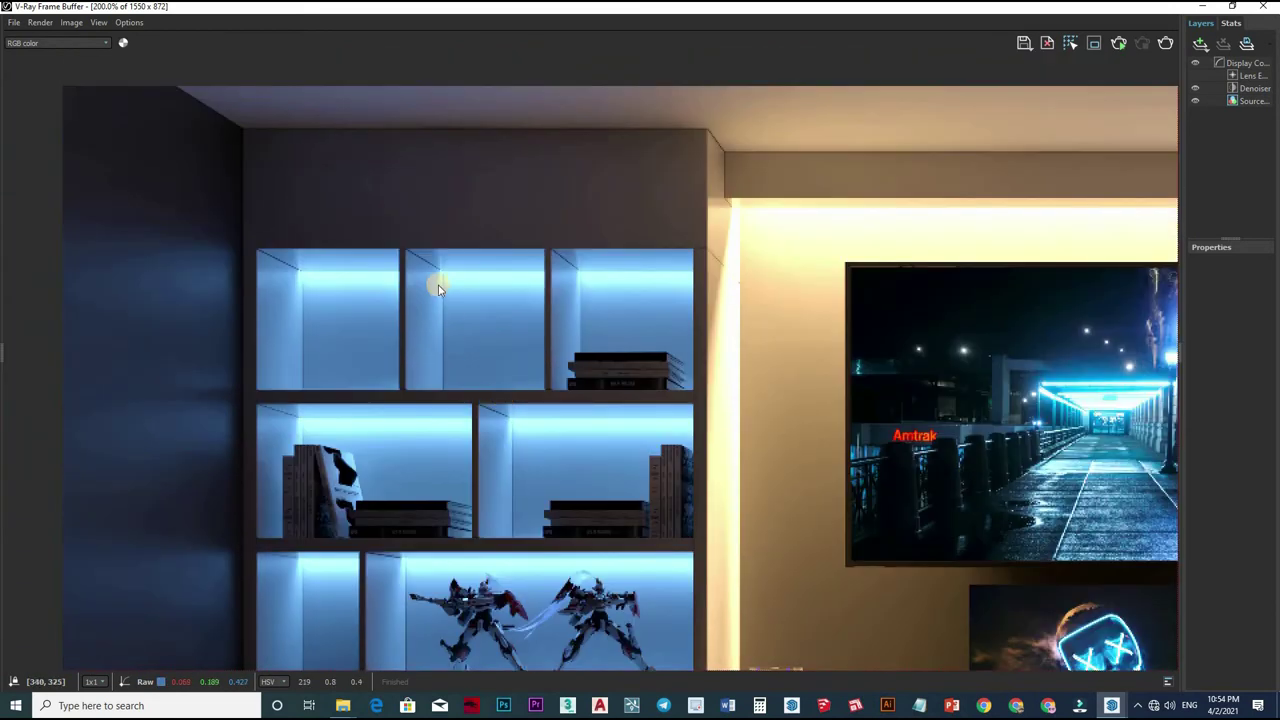
scroll(500, 322, down, 1)
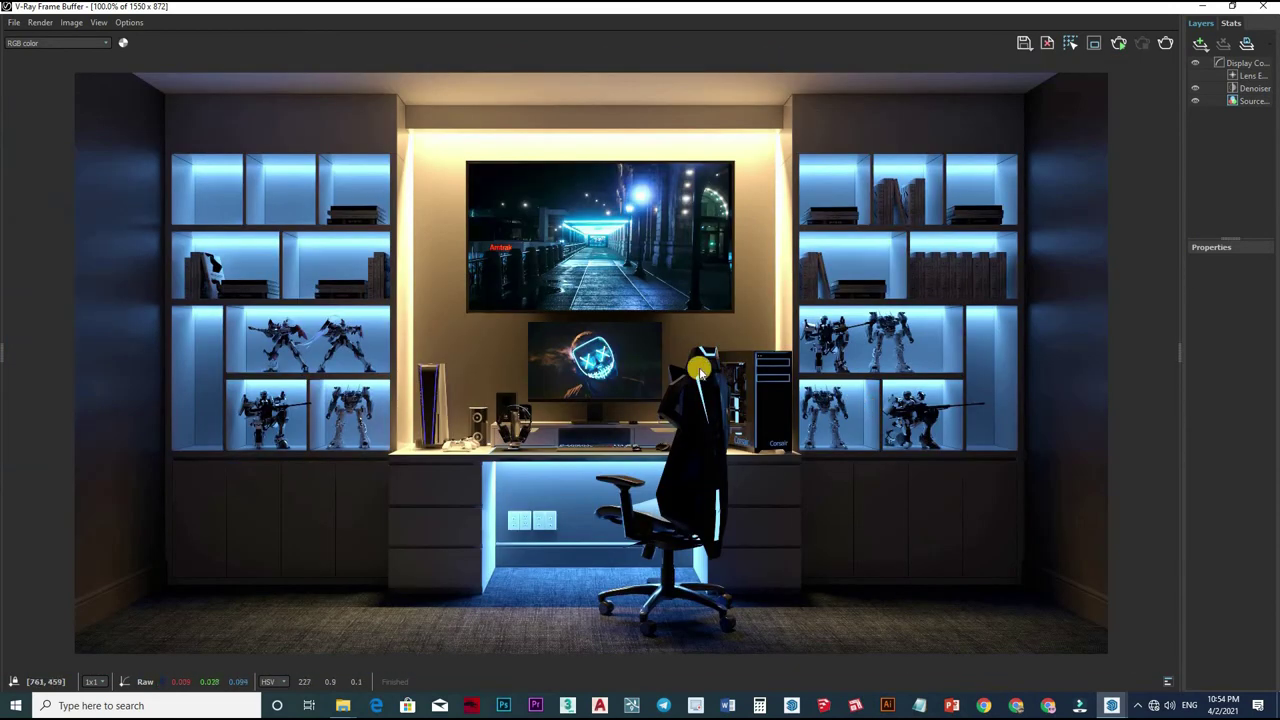
scroll(700, 370, up, 1)
scroll(808, 351, up, 1)
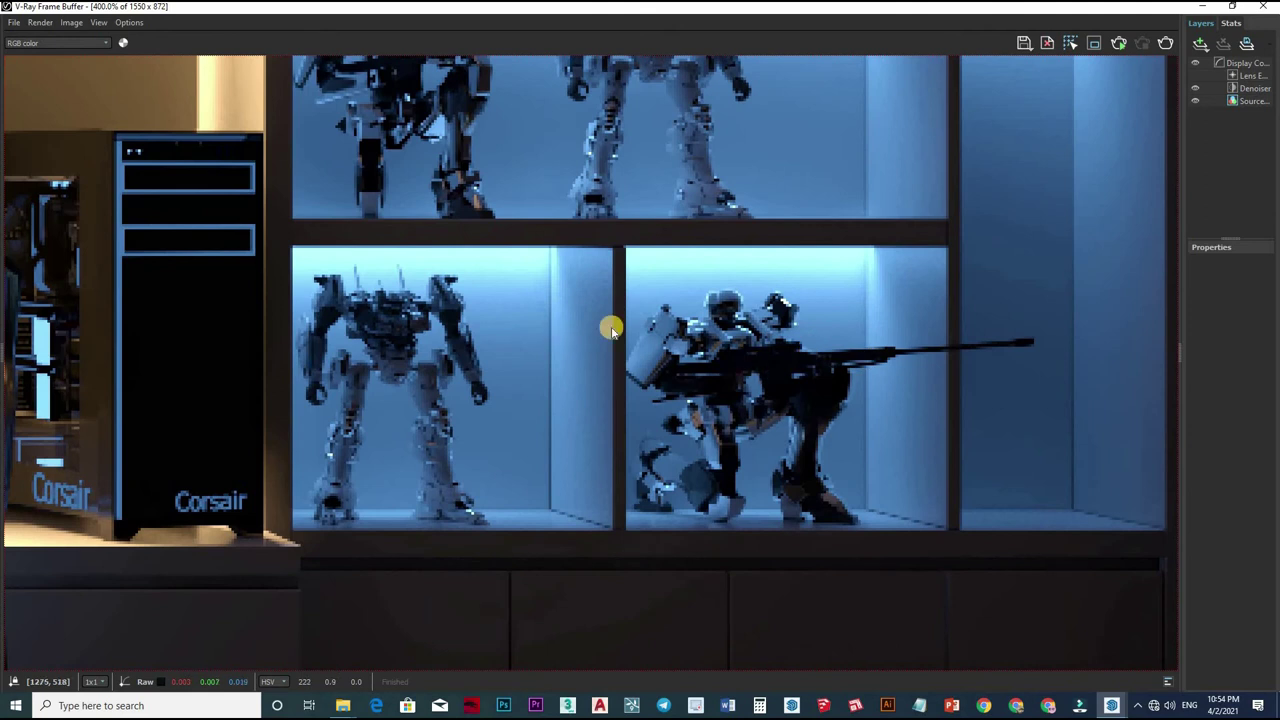
scroll(612, 330, down, 1)
scroll(651, 246, down, 1)
scroll(634, 211, up, 1)
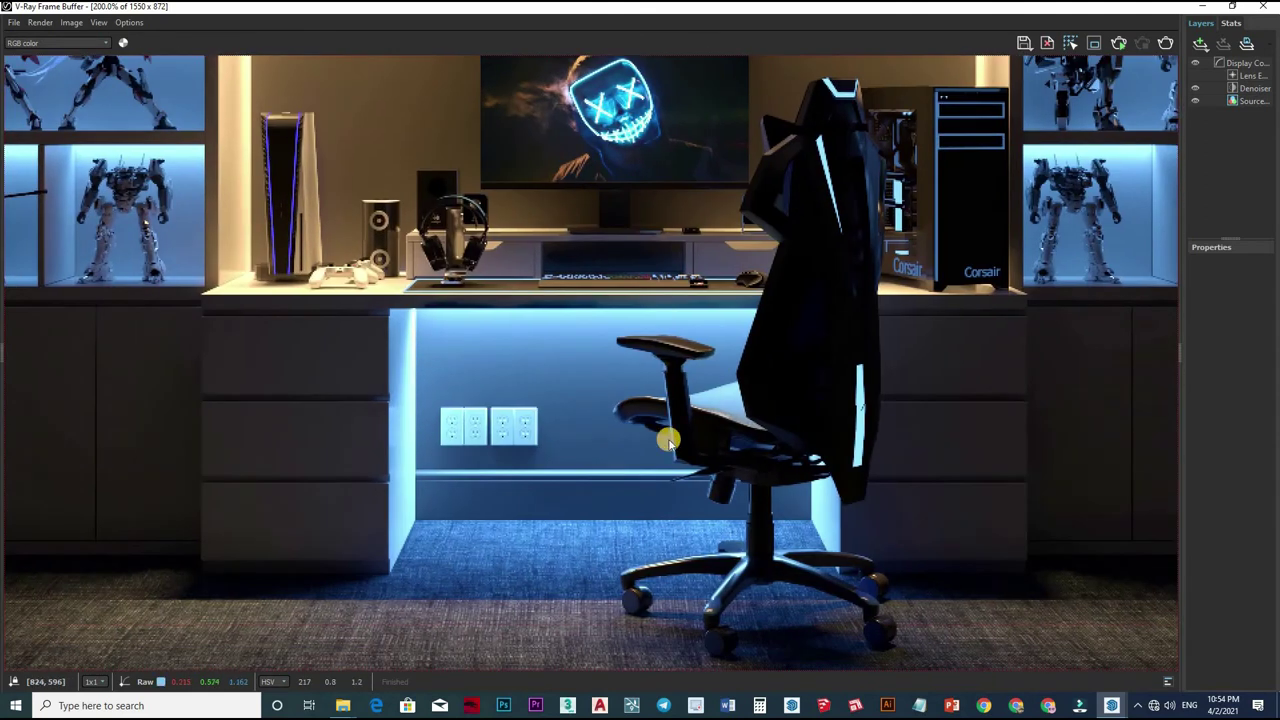
scroll(655, 420, down, 1)
scroll(630, 478, up, 1)
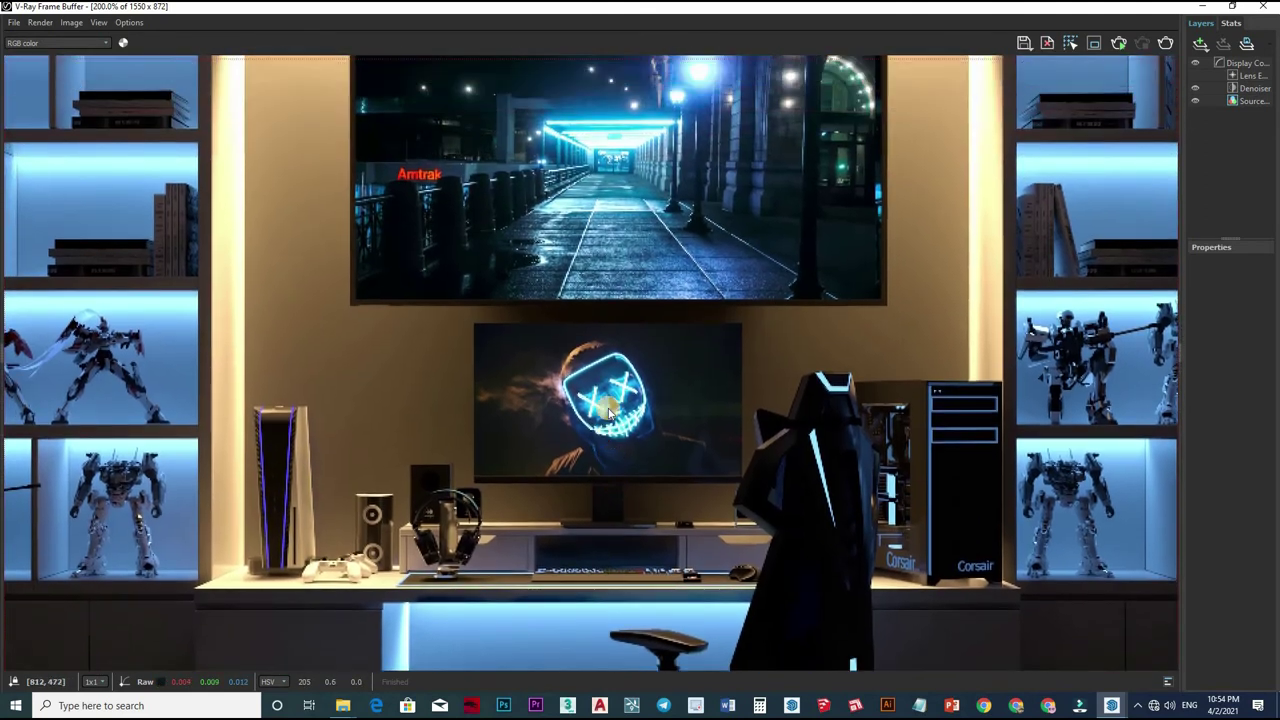
scroll(914, 106, down, 2)
scroll(772, 310, up, 1)
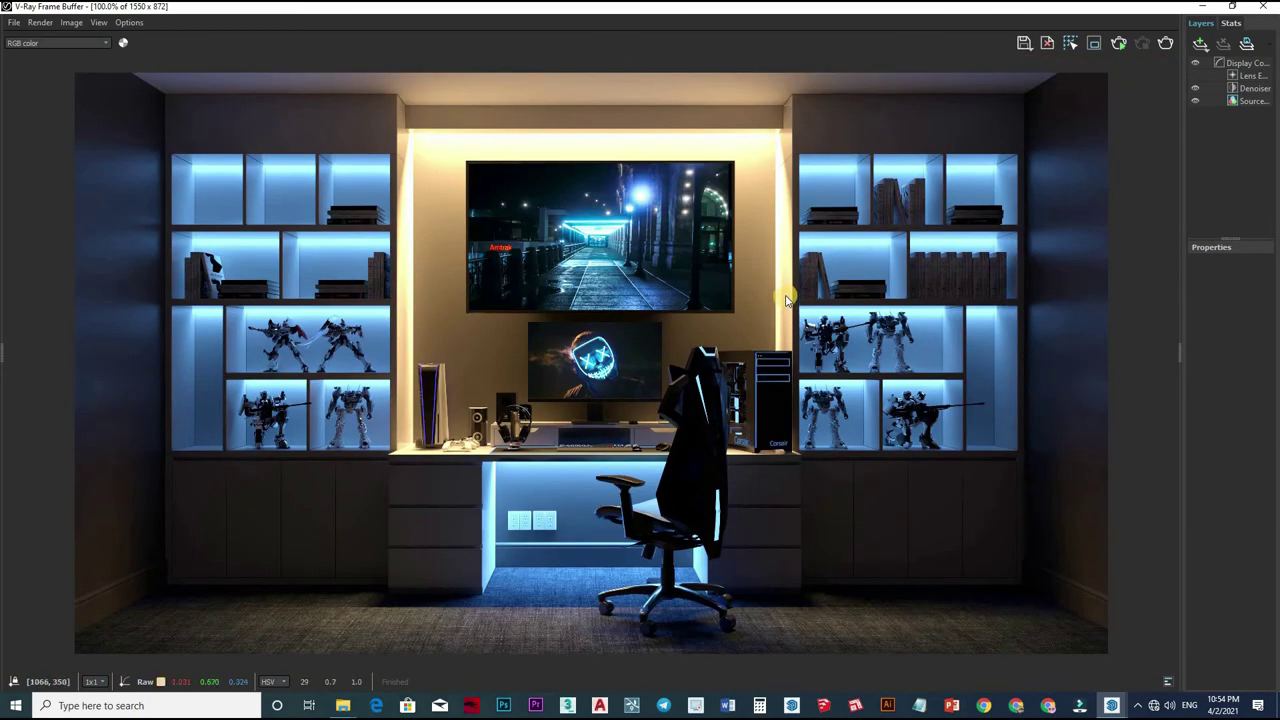
scroll(786, 300, down, 1)
scroll(1020, 70, up, 1)
mouse_move(470, 400)
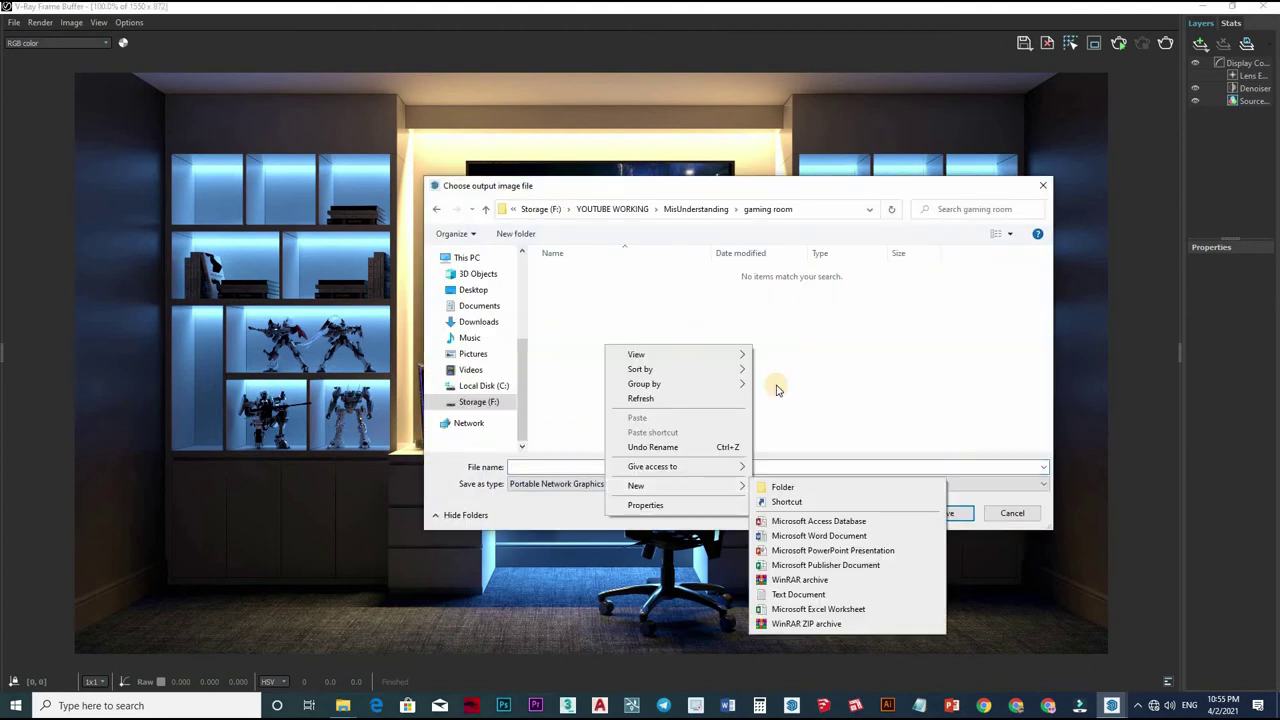
- Create a 'pic' folder in the gaming room folder and save the render there as PNG '1'
click(782, 485)
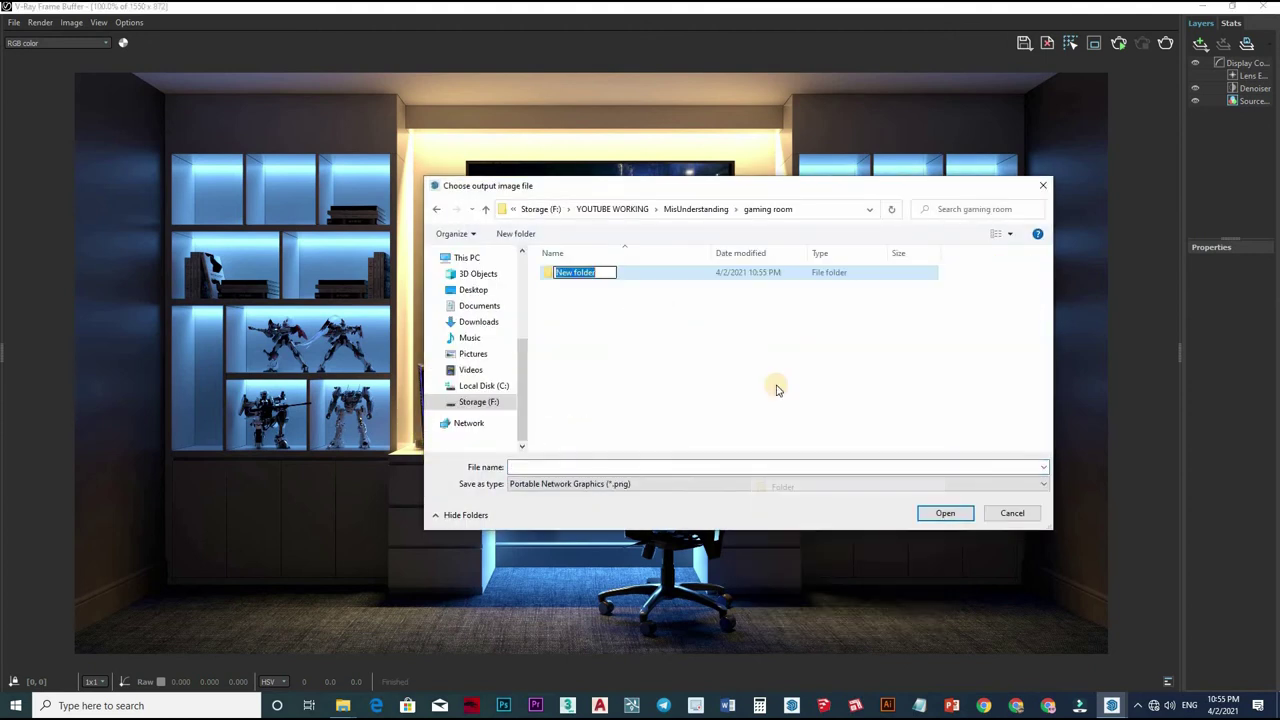
text(pic)
key(Return)
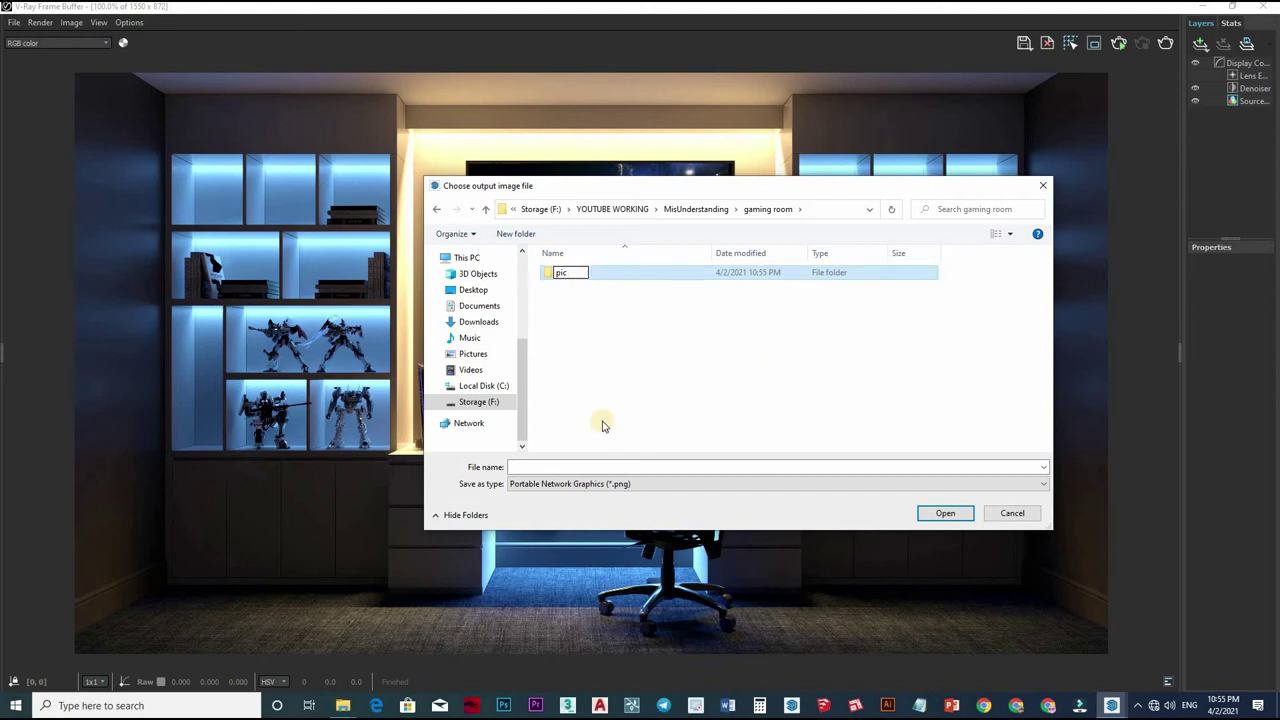
key(Return)
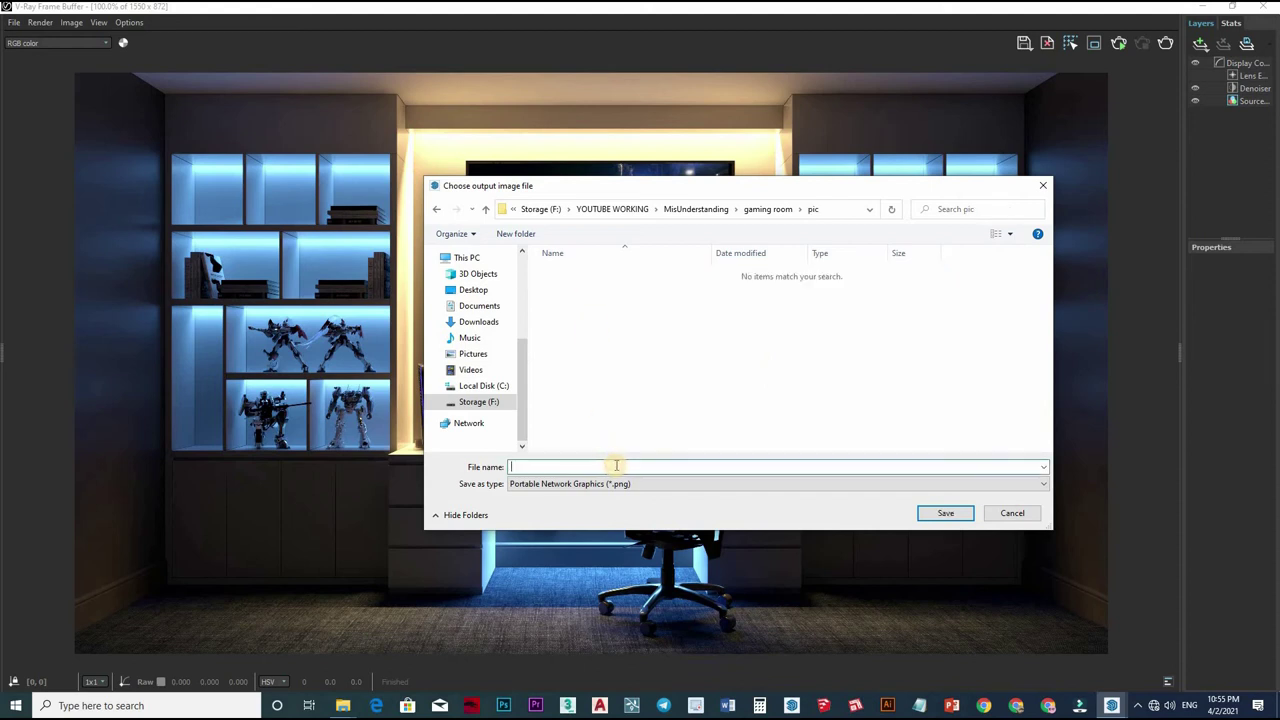
text(1)
key(Return)
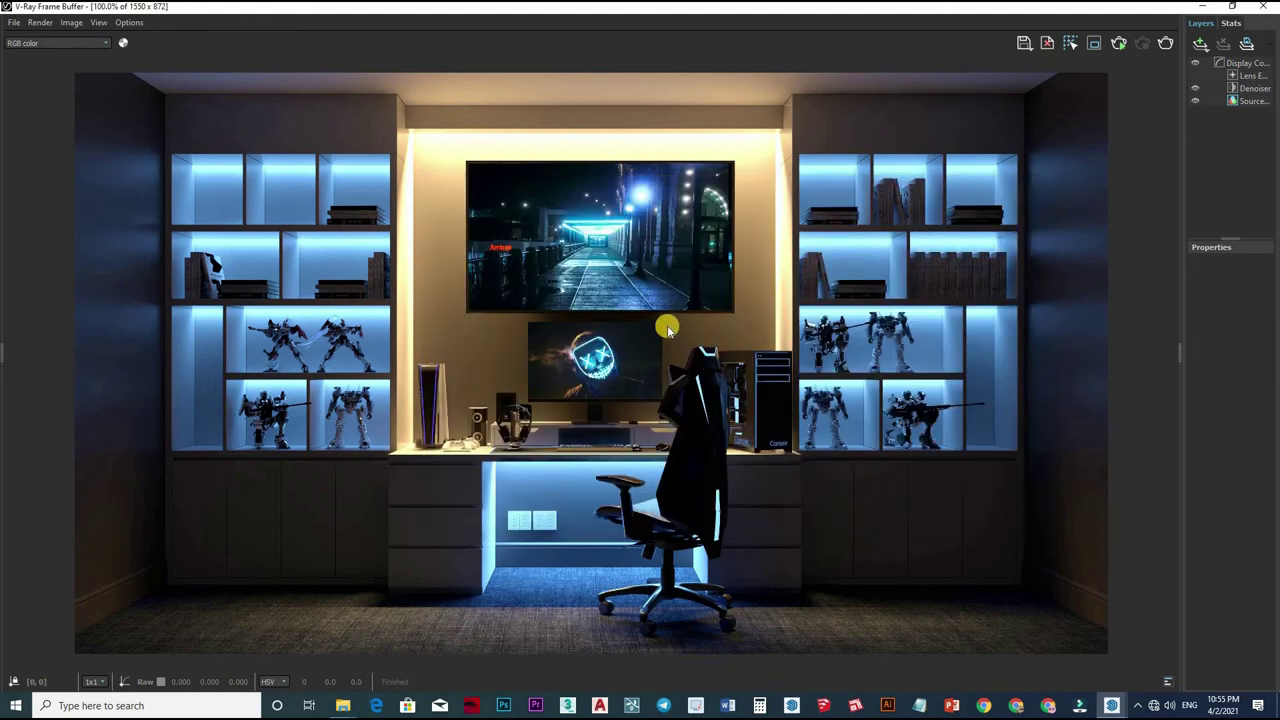
- Widen the Layers panel and add an Exposure correction layer
scroll(1180, 217, down, 2)
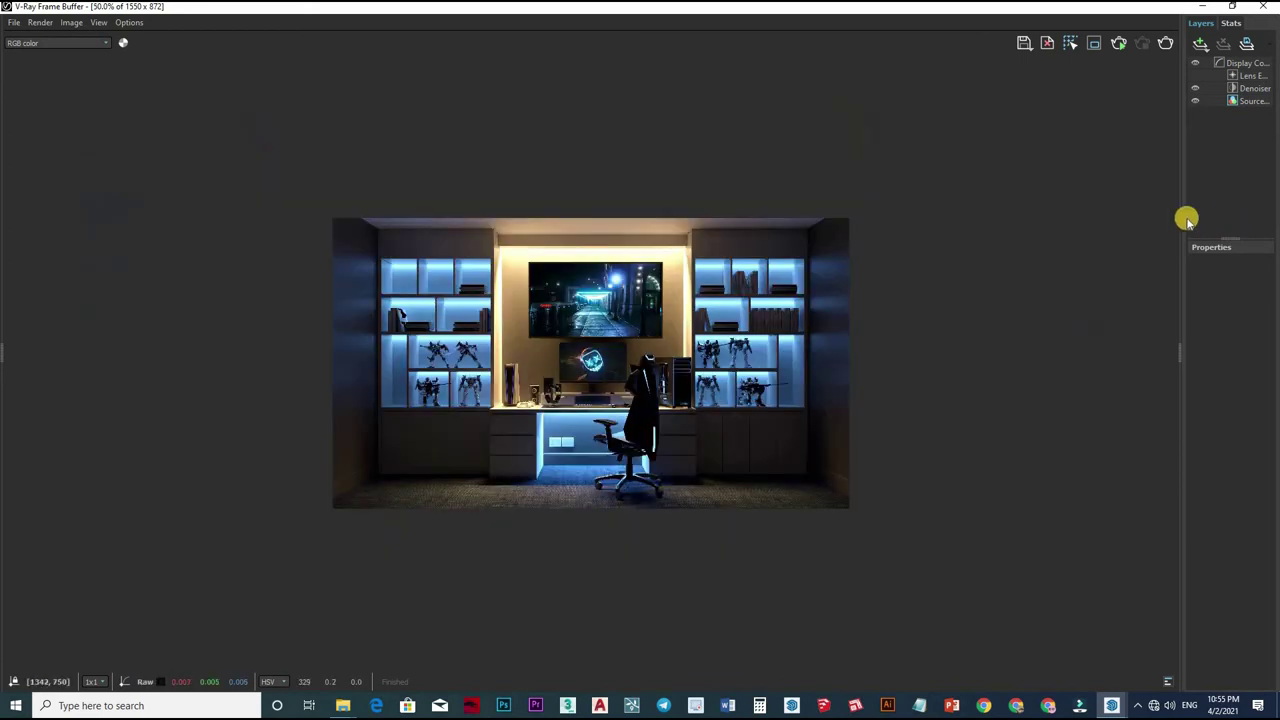
scroll(1177, 217, up, 2)
drag(1063, 235, 1065, 235)
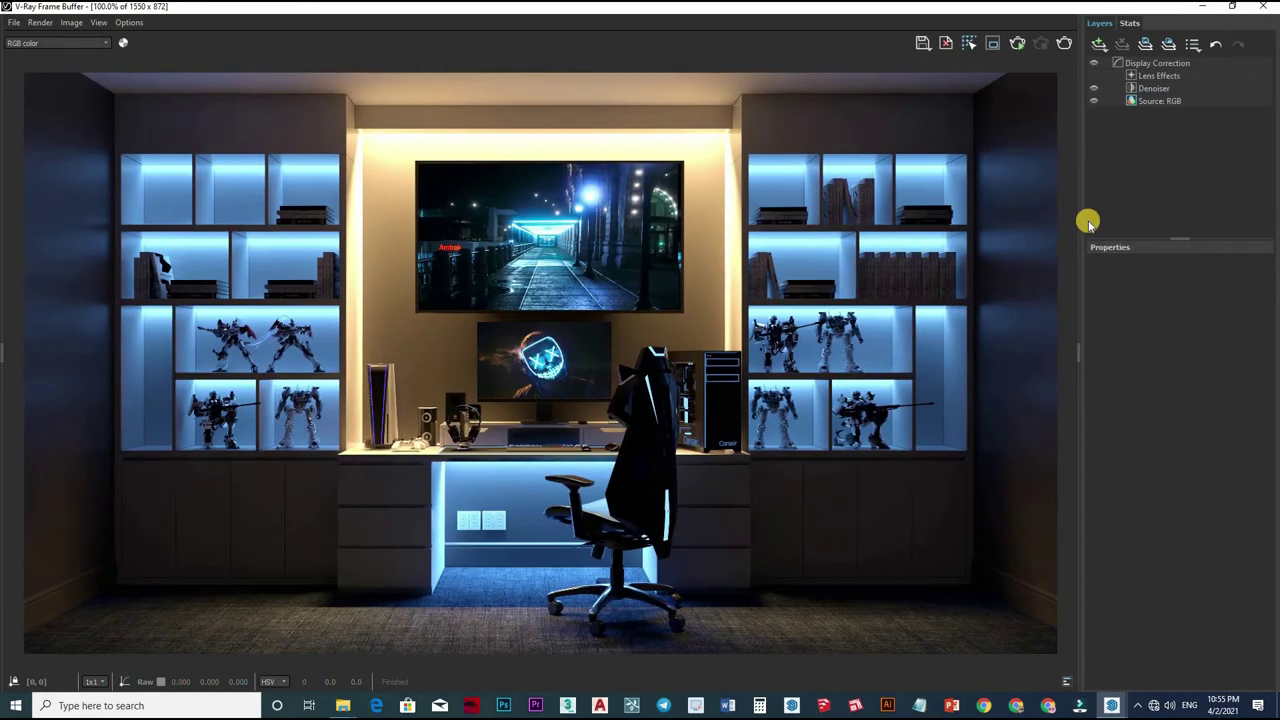
right_click(1095, 125)
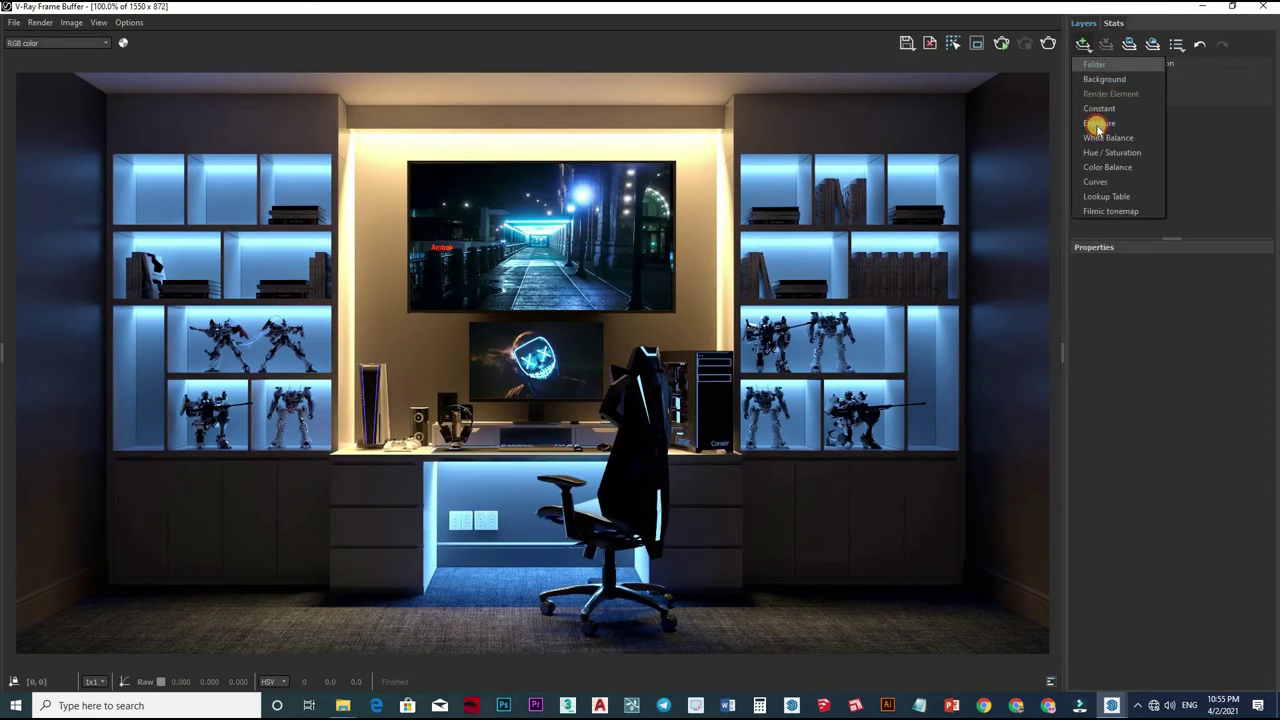
click(1094, 127)
- Adjust Highlight Burn and raise the exposure to brighten the render
drag(1200, 352, 1101, 352)
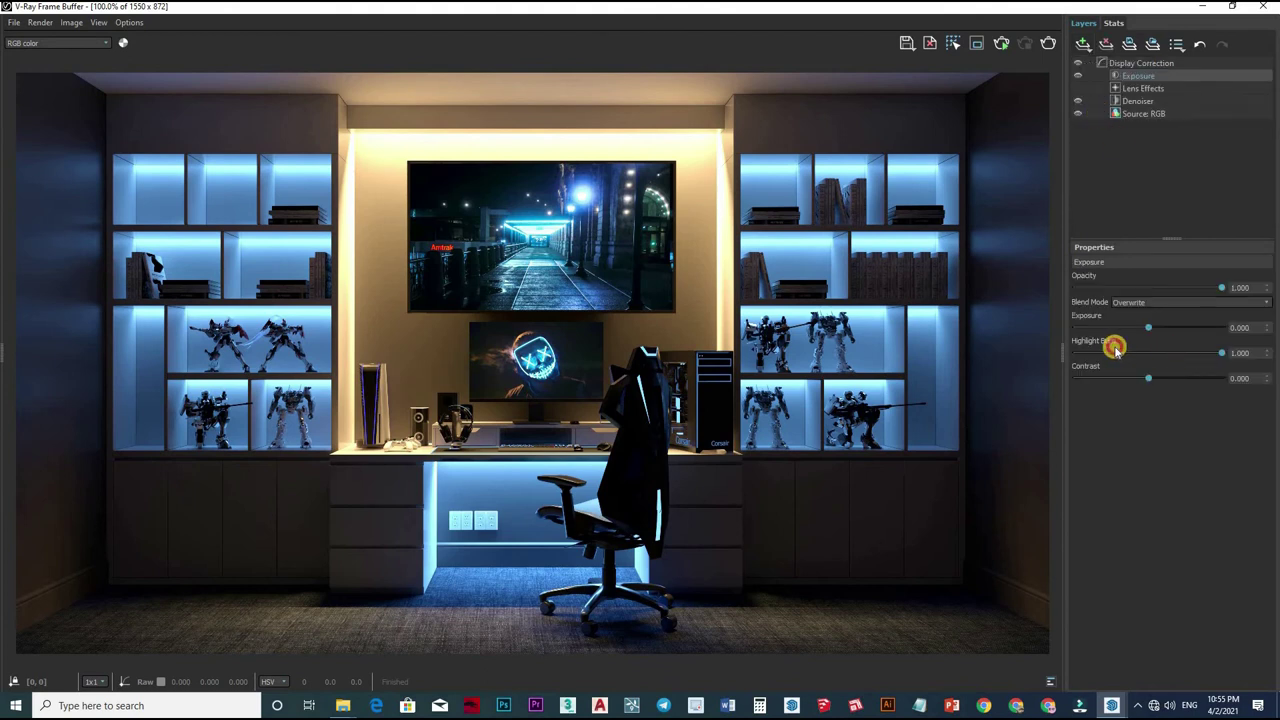
click(1191, 348)
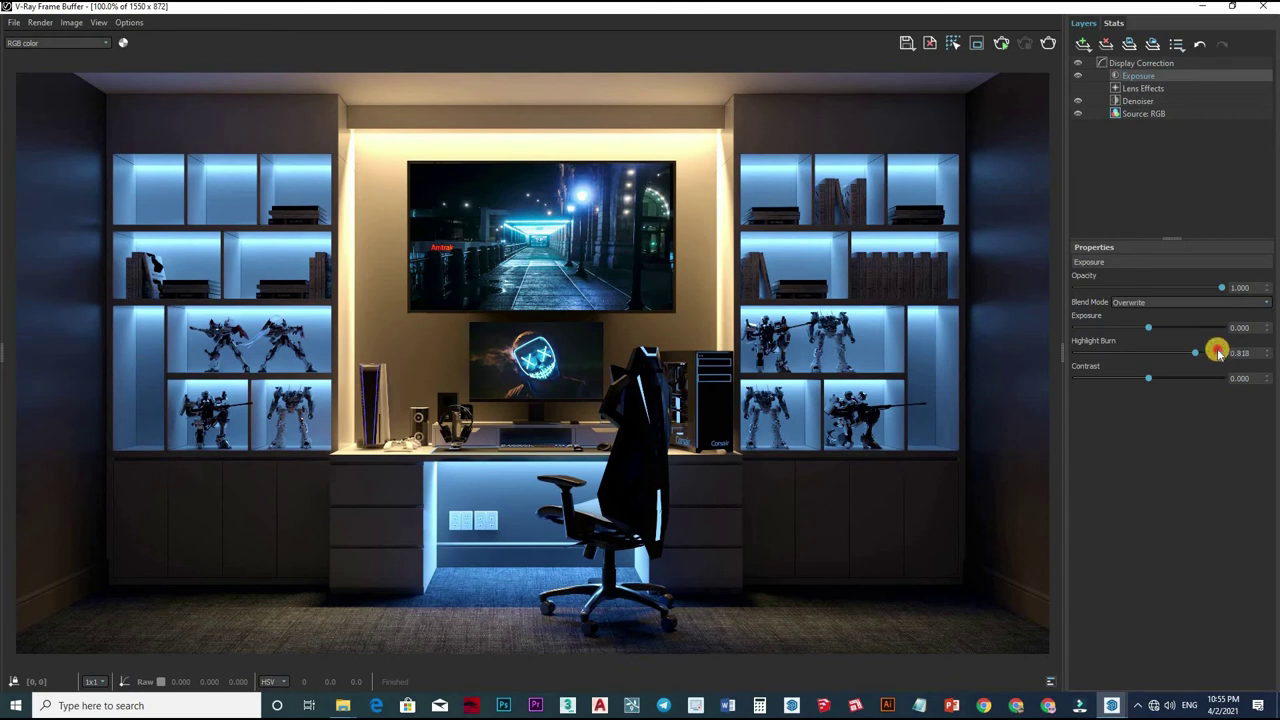
click(1216, 352)
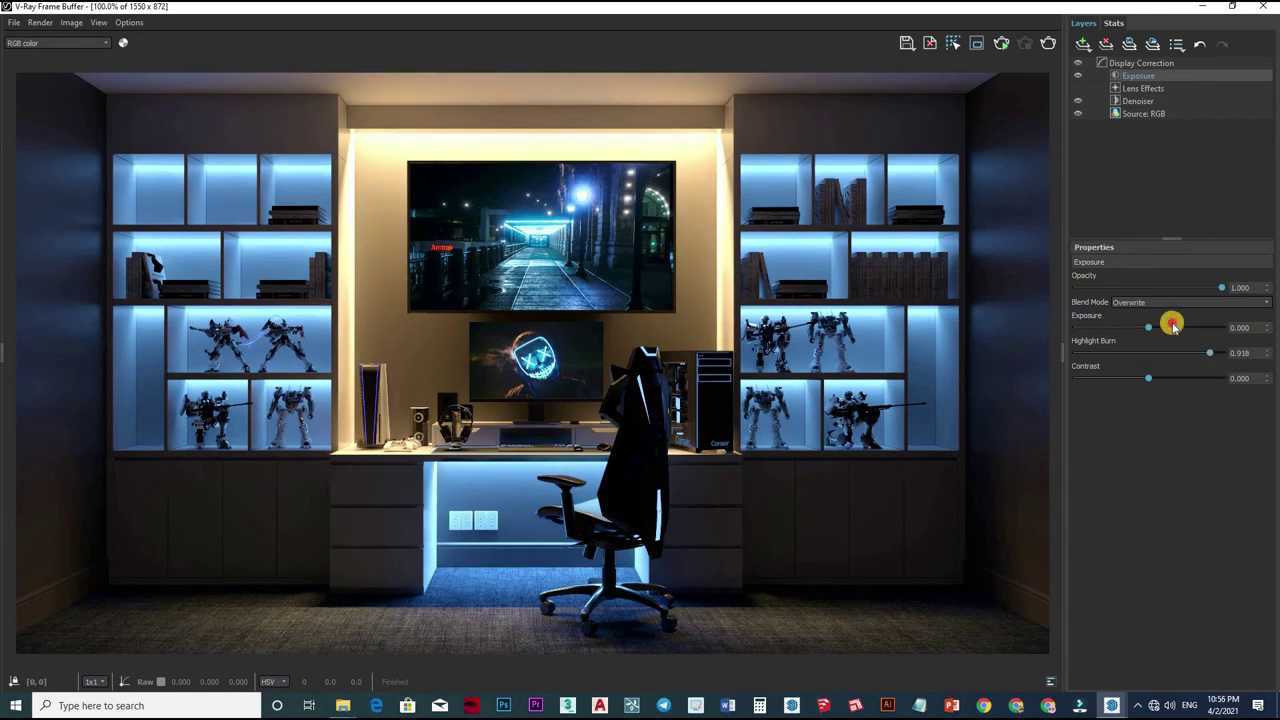
drag(1172, 326, 1170, 327)
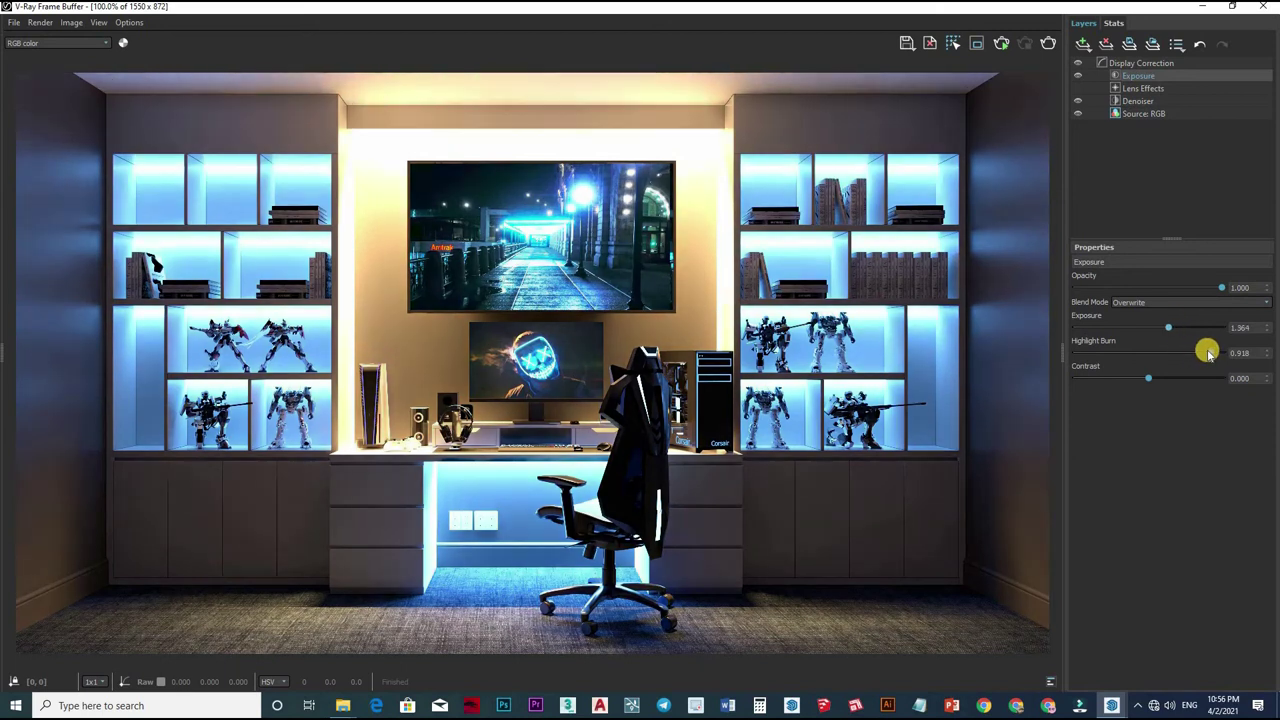
click(1075, 352)
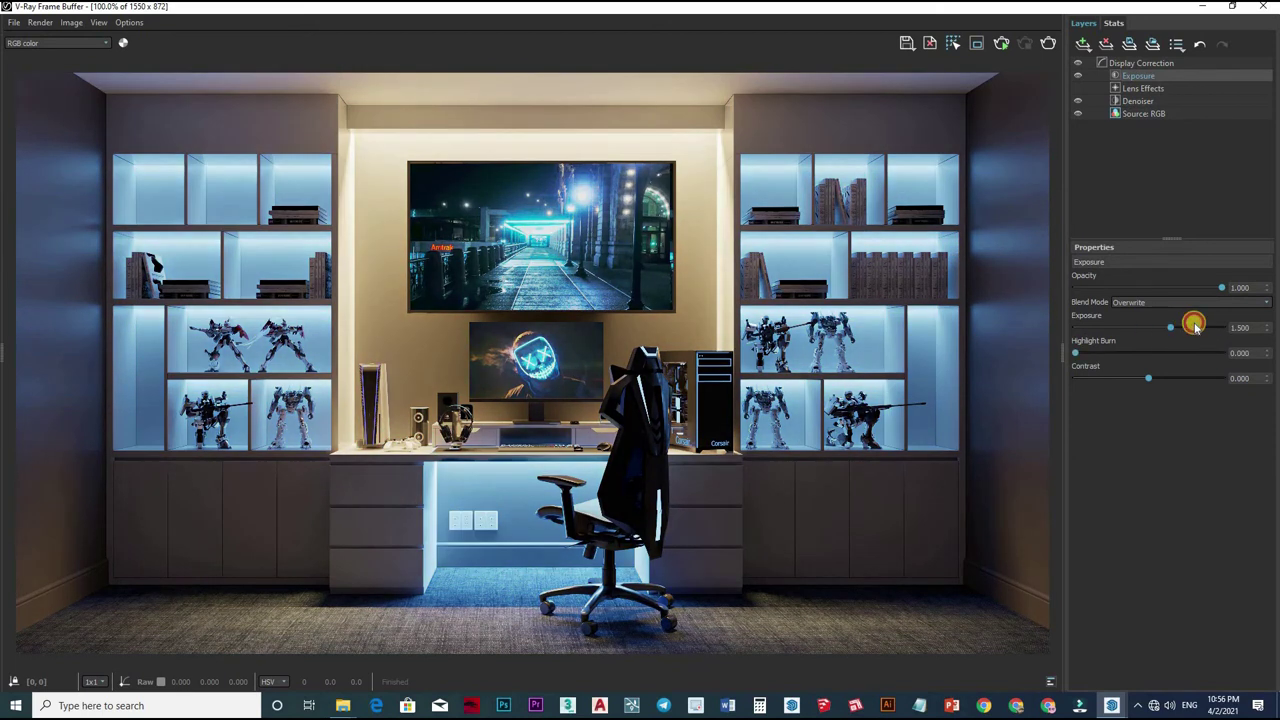
drag(1195, 325, 1183, 326)
- Settle on exposure 2.545, contrast -0.118 and highlight burn 0.009, then save as PNG '2'
click(1178, 376)
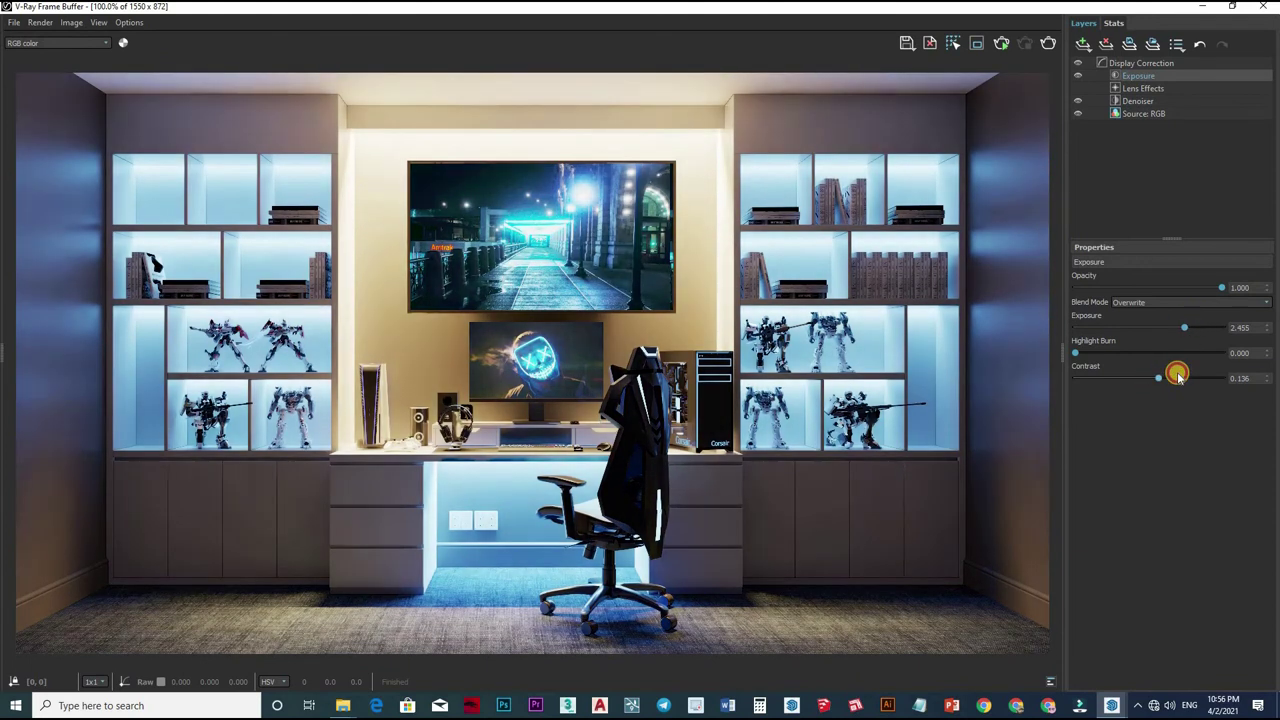
drag(1134, 368, 1161, 364)
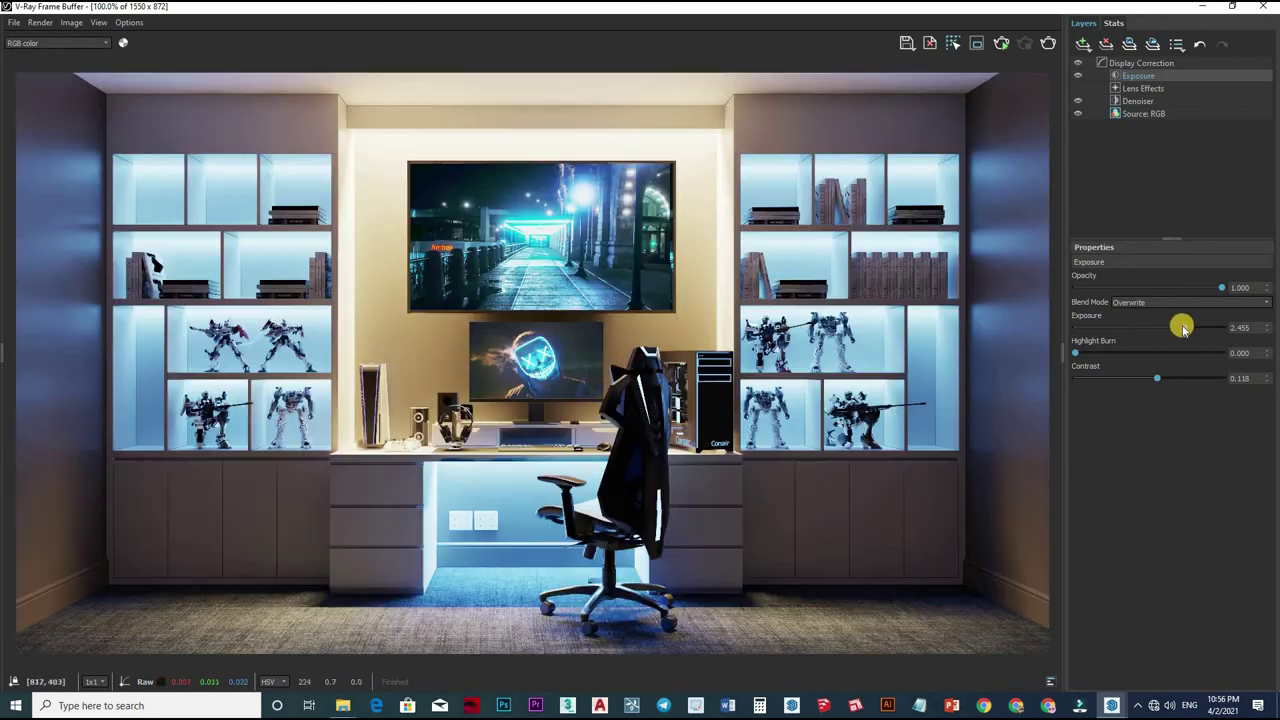
click(1174, 329)
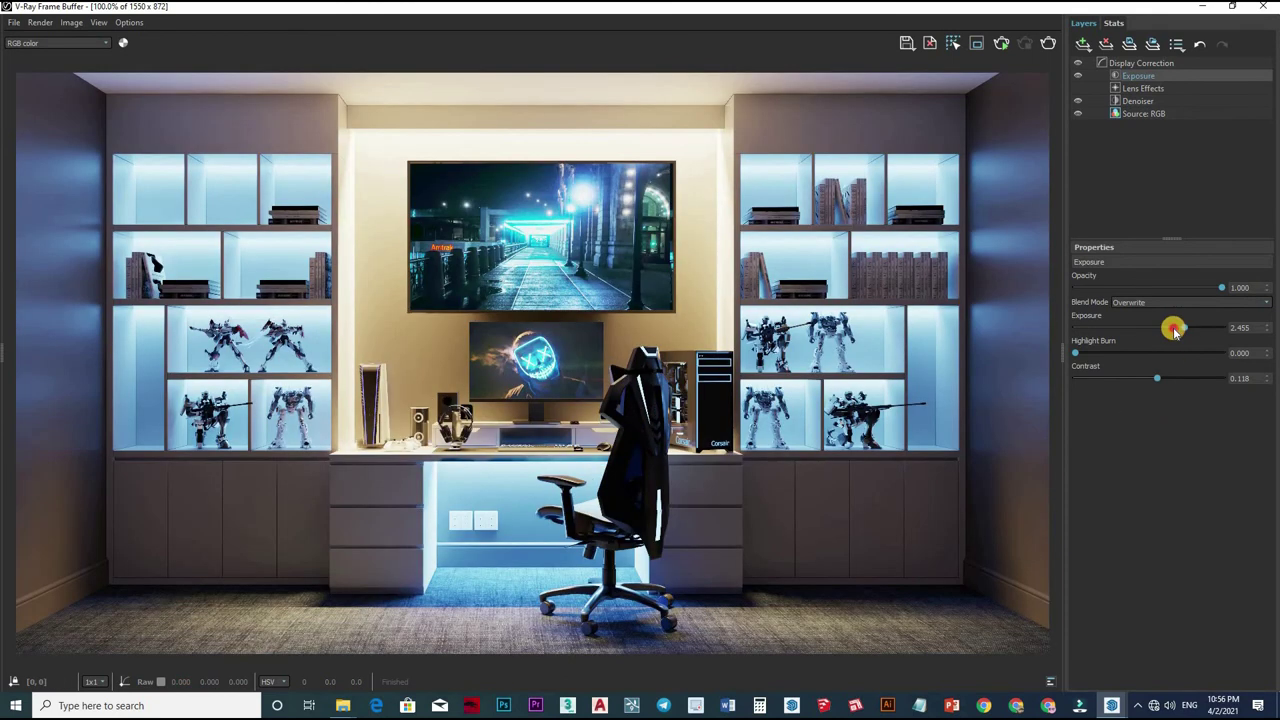
drag(1185, 329, 1177, 330)
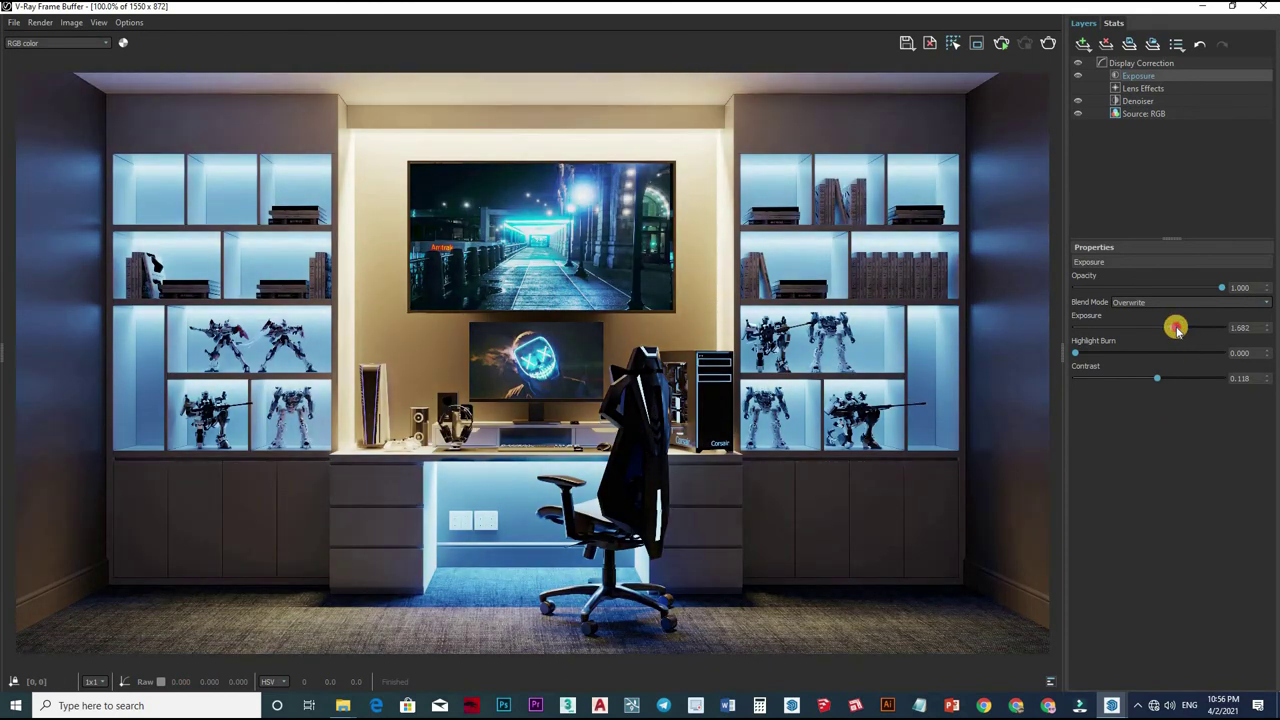
click(1162, 378)
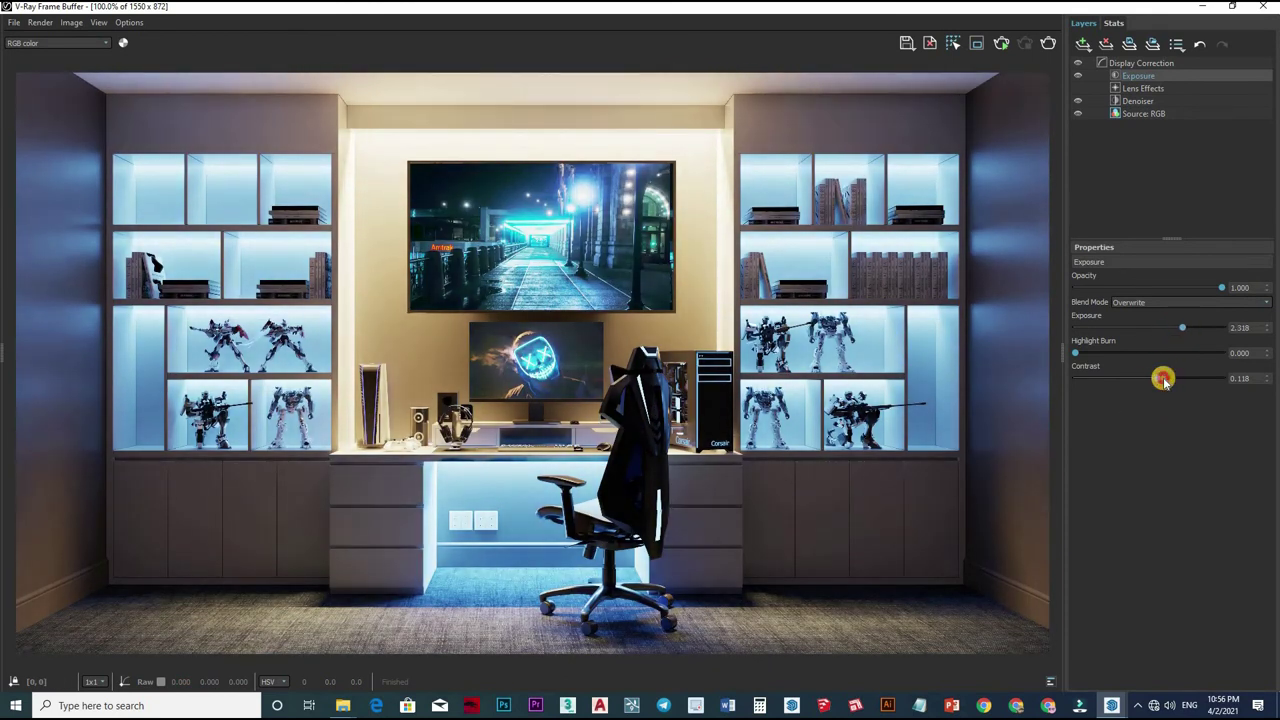
drag(1151, 381, 1140, 378)
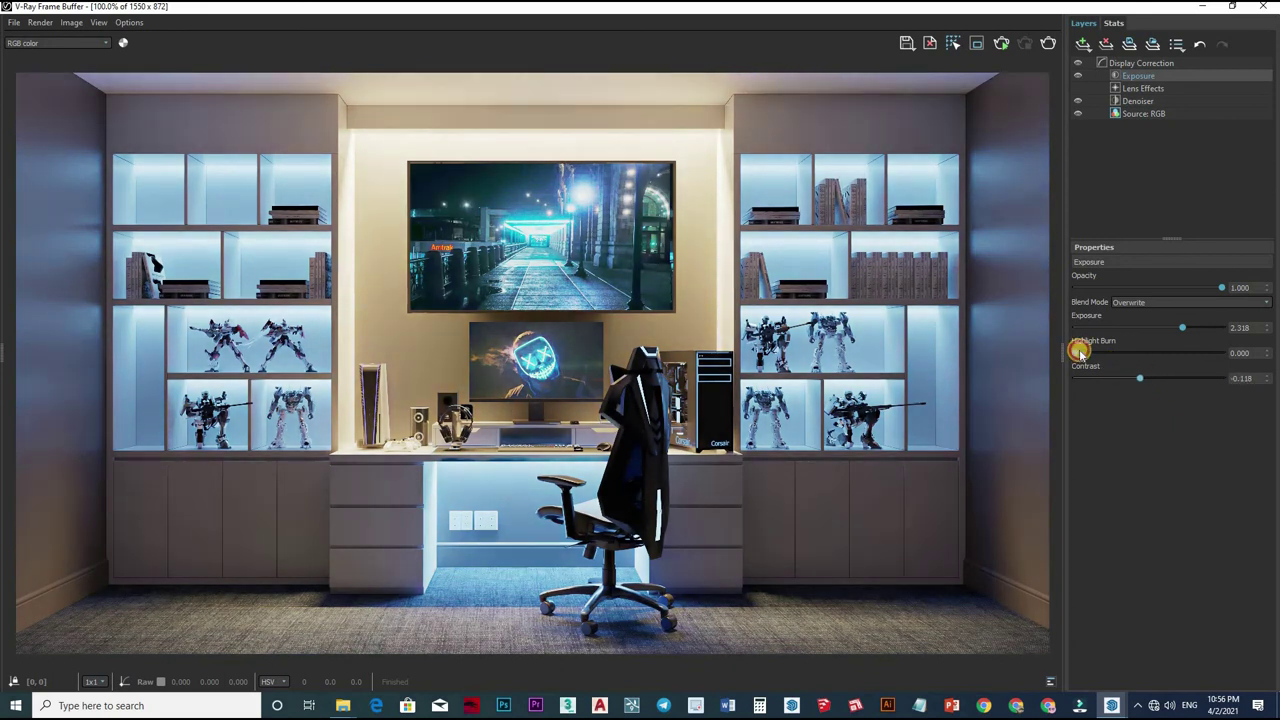
click(1085, 350)
text(2)
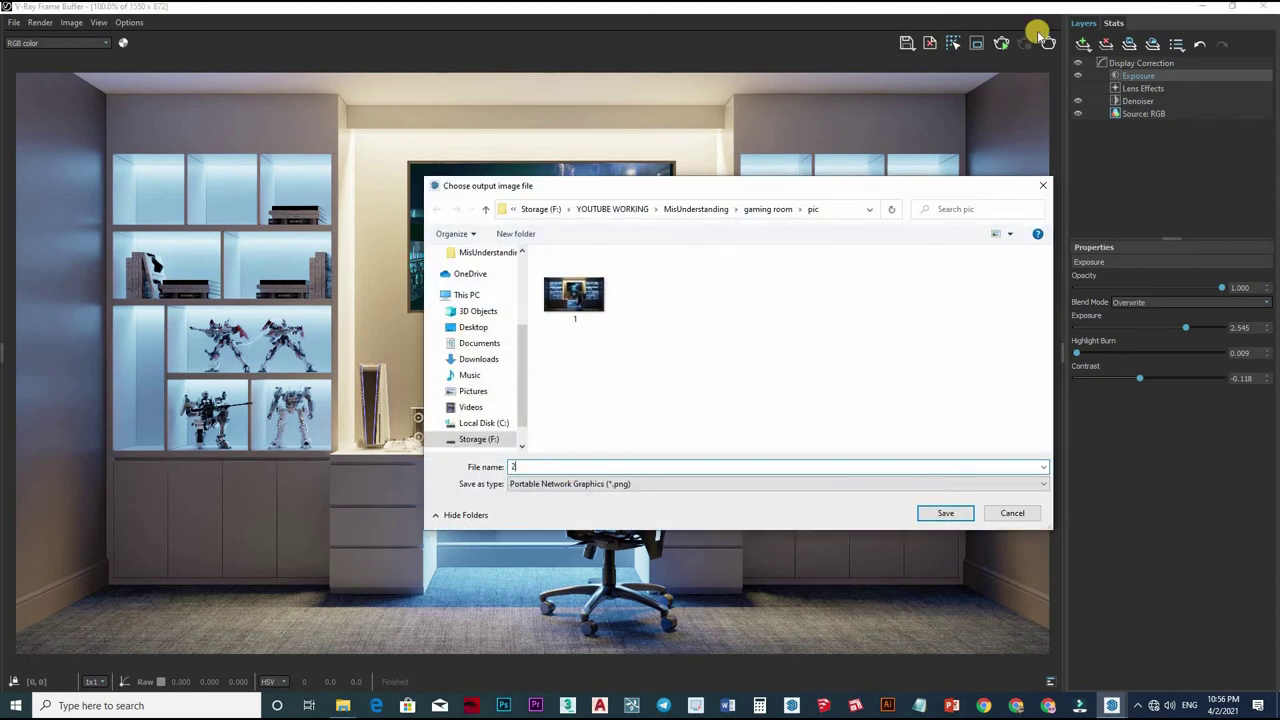
key(Return)
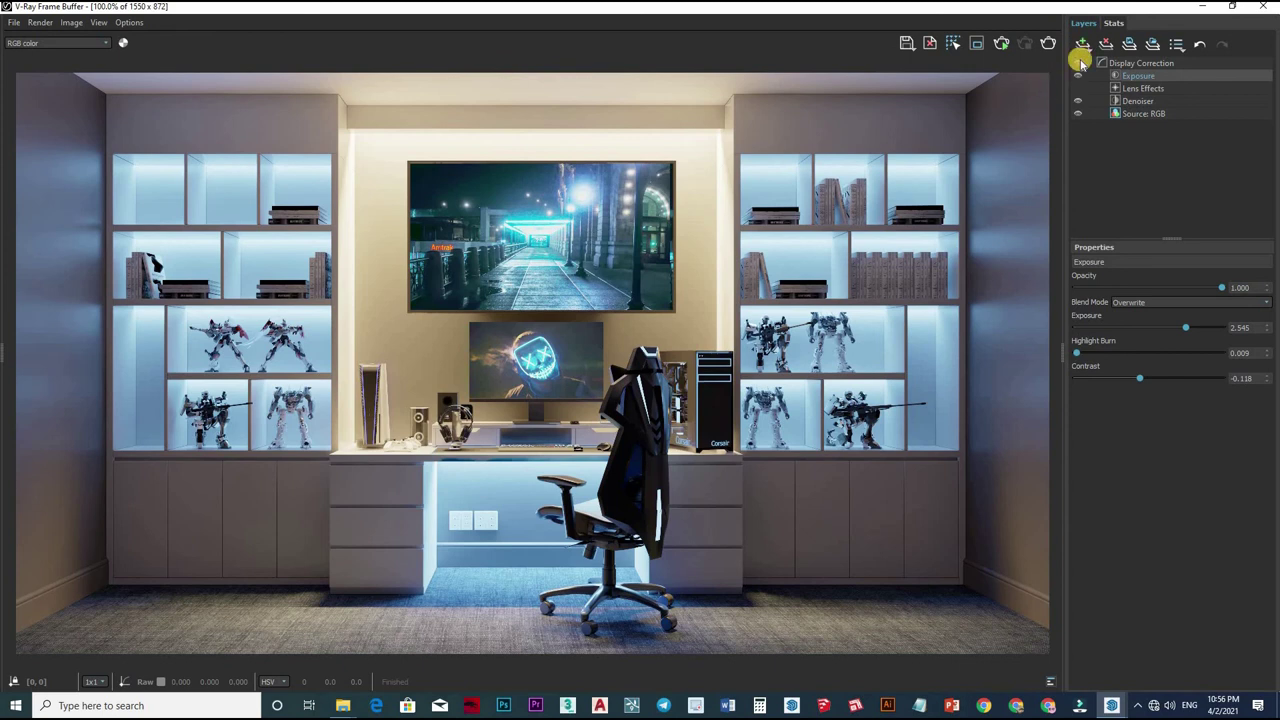
- Add a Curves layer and bow the master curve upward to brighten the image
click(1081, 43)
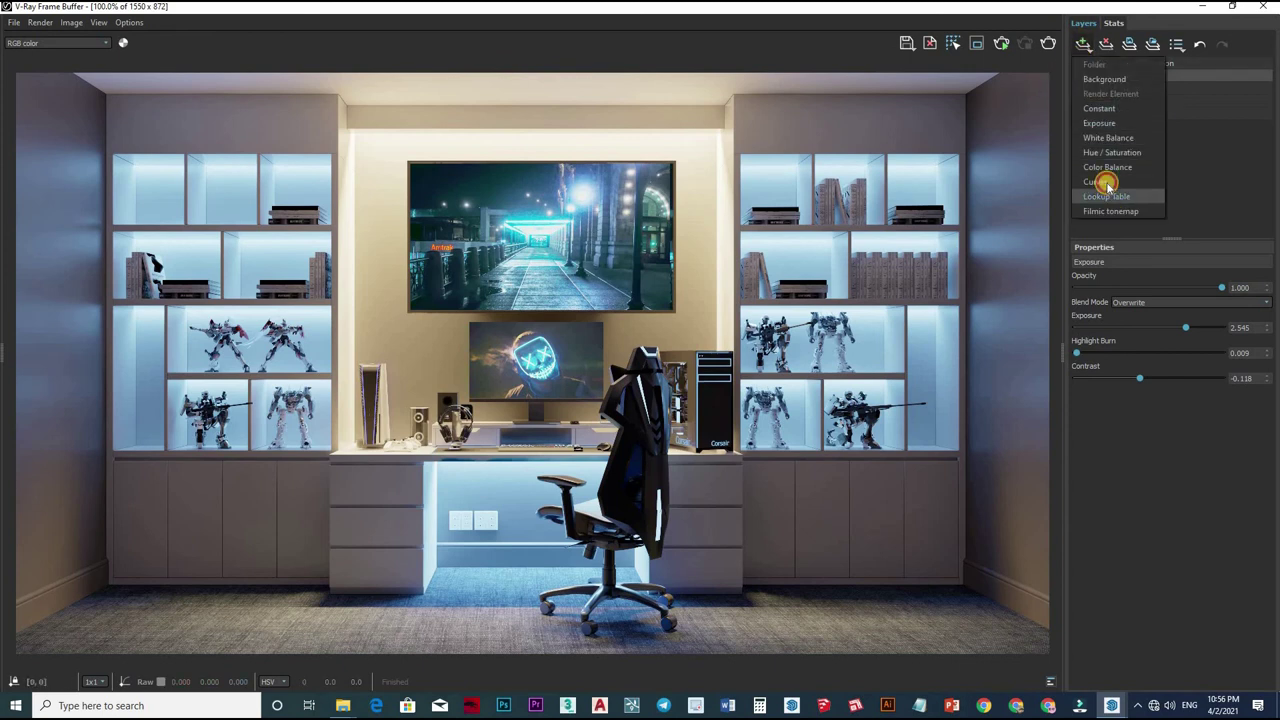
drag(1166, 380, 1217, 331)
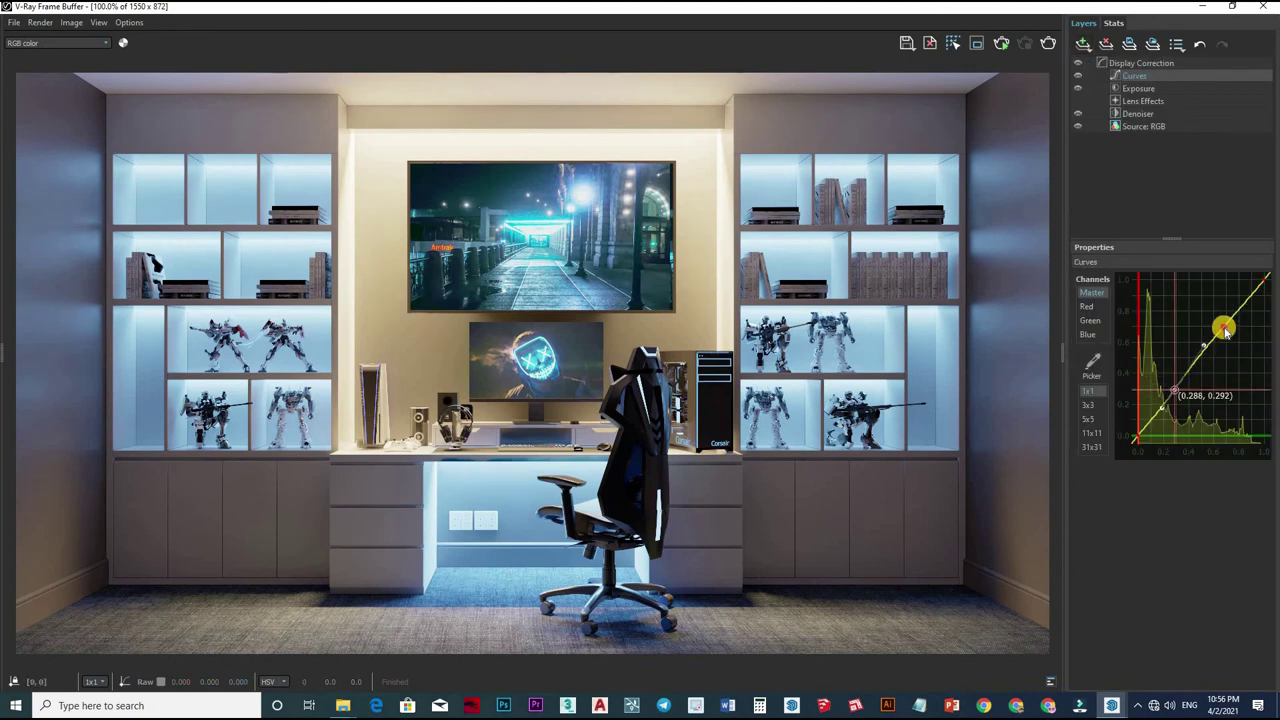
mouse_move(1177, 386)
mouse_down()
mouse_move(1195, 385)
mouse_move(1157, 414)
mouse_move(1138, 411)
mouse_up()
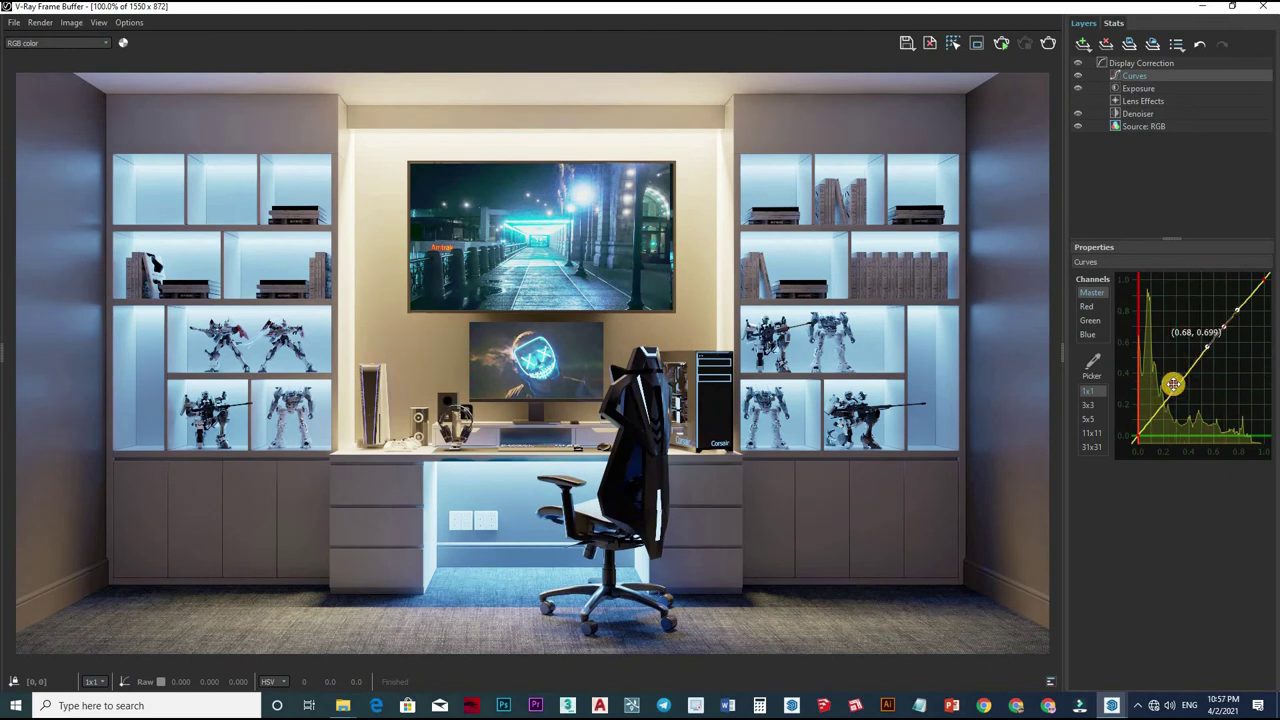
drag(1169, 379, 1166, 369)
- Fine-tune the master curve's upper and lower points, then save as PNG '3'
mouse_move(1222, 332)
mouse_down()
mouse_move(1180, 380)
mouse_move(1193, 395)
mouse_up()
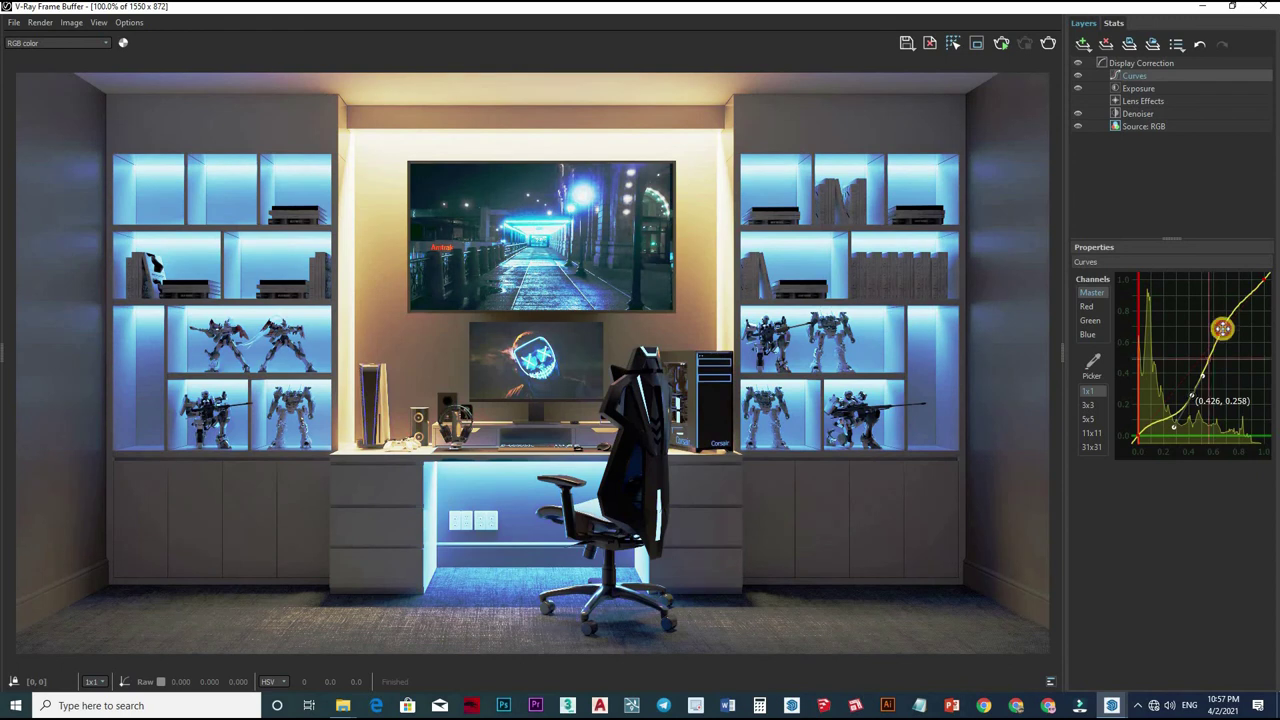
mouse_move(1222, 328)
mouse_down()
mouse_move(1232, 334)
mouse_move(1224, 323)
mouse_up()
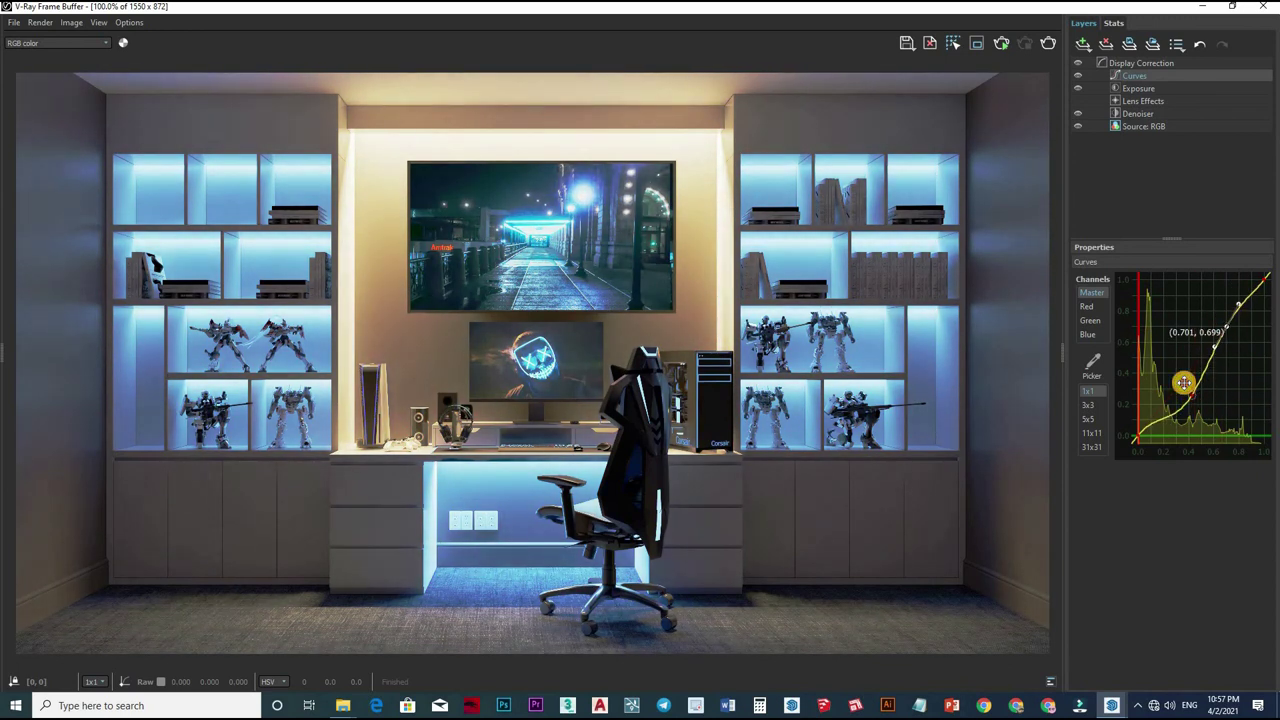
drag(1184, 382, 1180, 377)
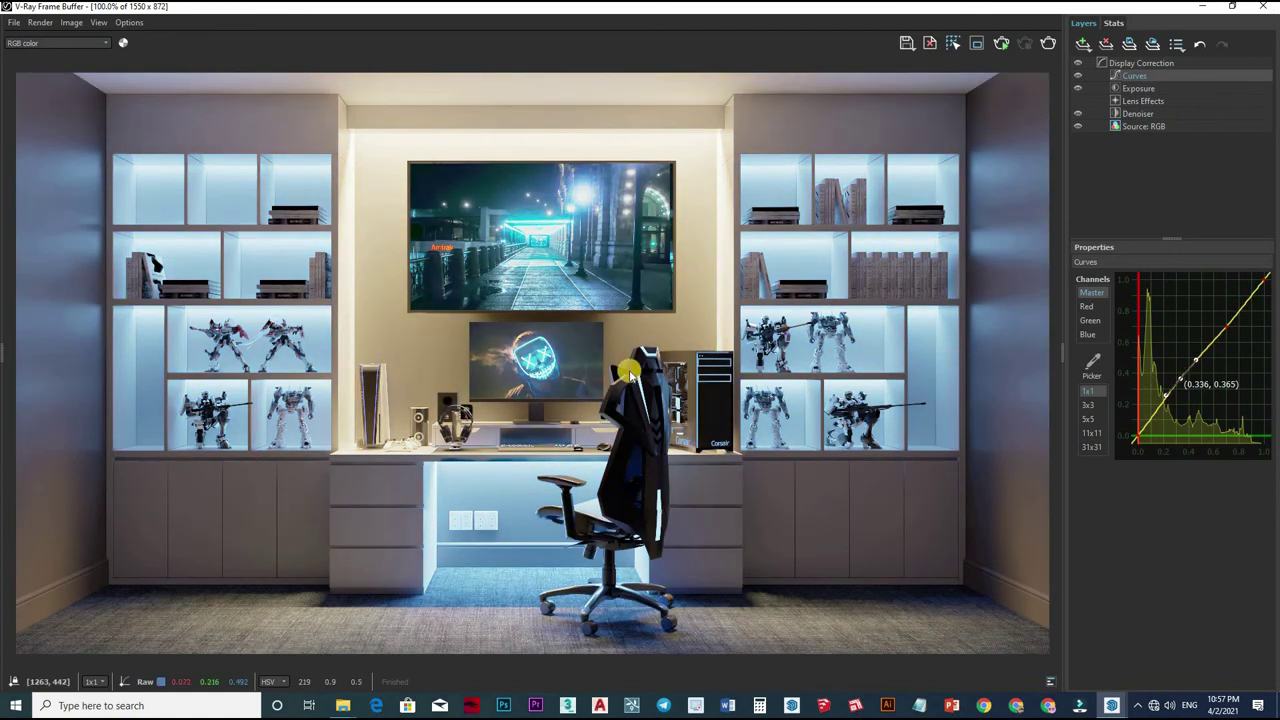
key(ctrl+s)
text(3)
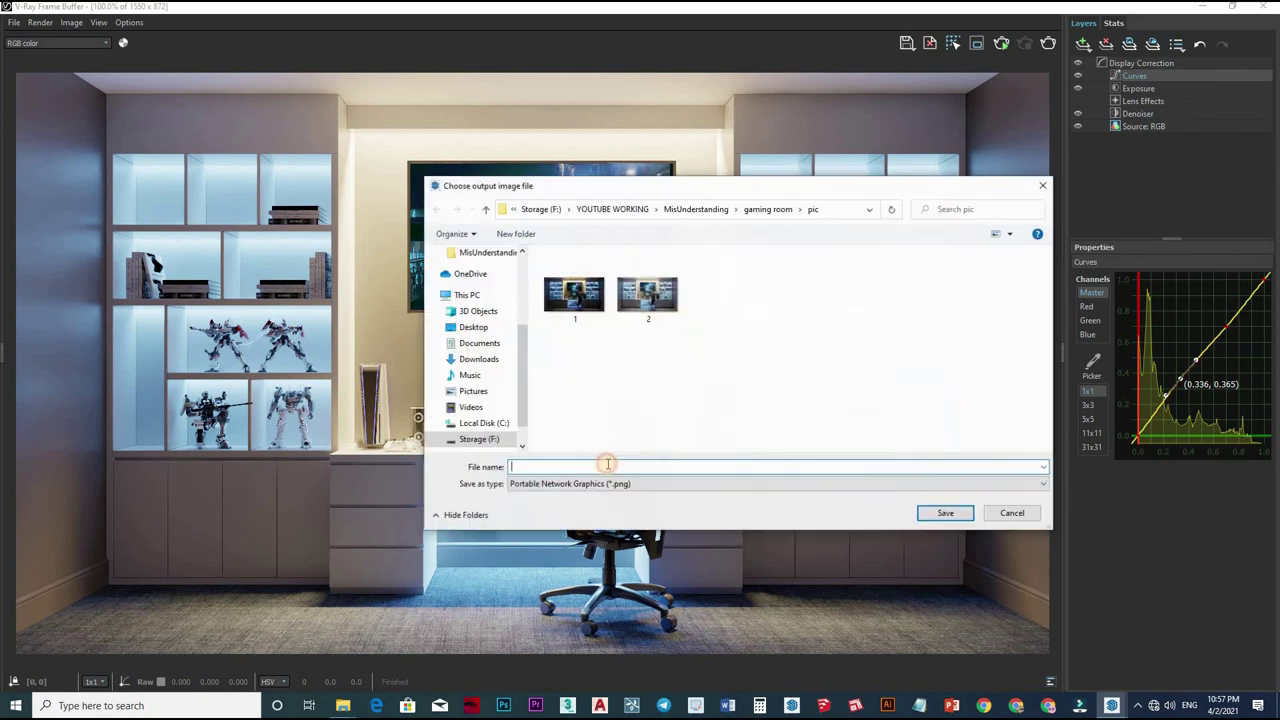
click(947, 513)
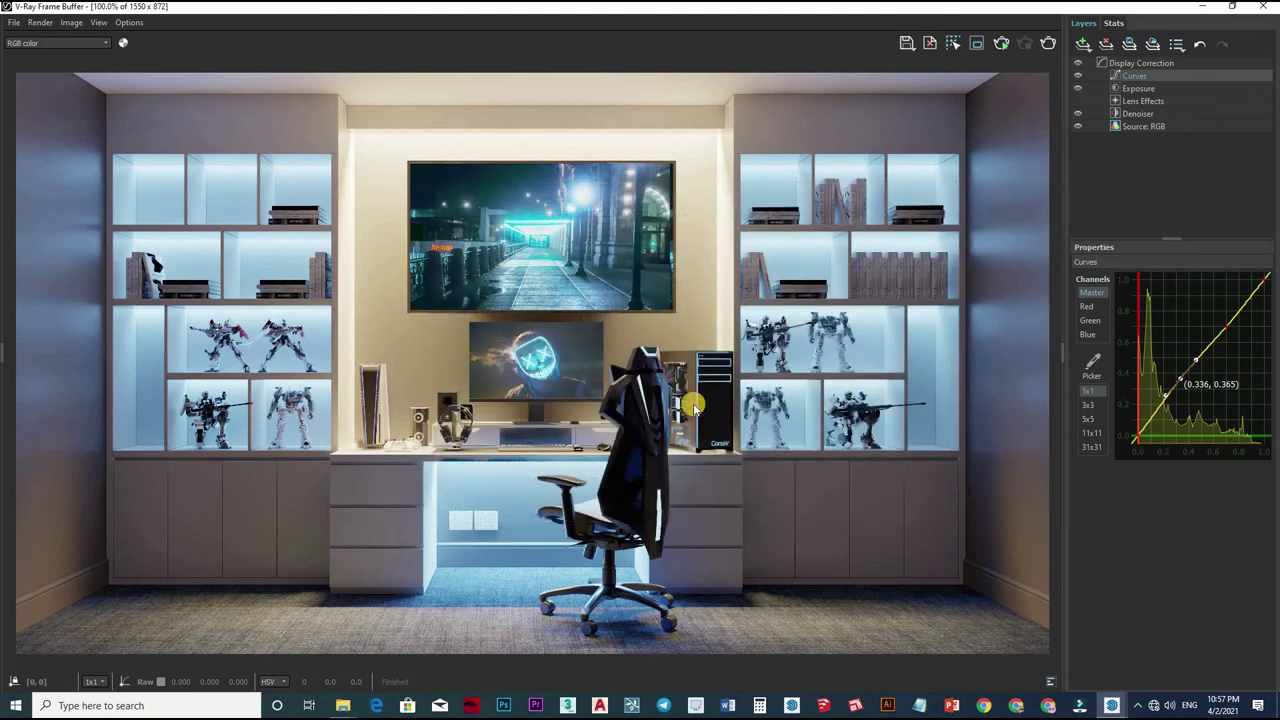